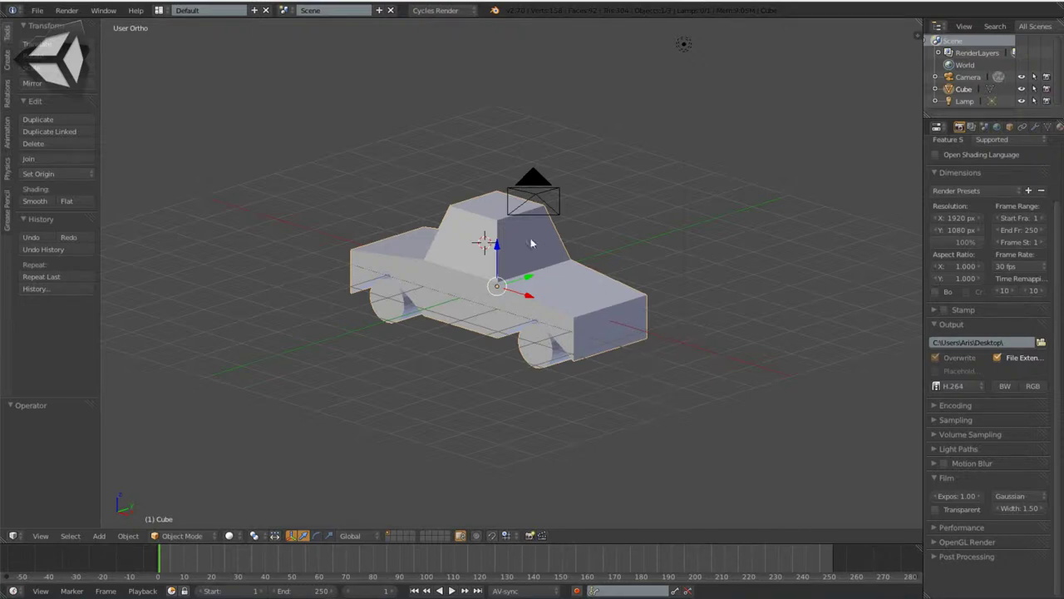
- Orbit around the low-poly Cube car and show the N-panel transform properties
mouse_move(656, 408)
middle_mouse_down()
mouse_move(483, 423)
mouse_move(448, 391)
mouse_move(503, 416)
middle_mouse_up()
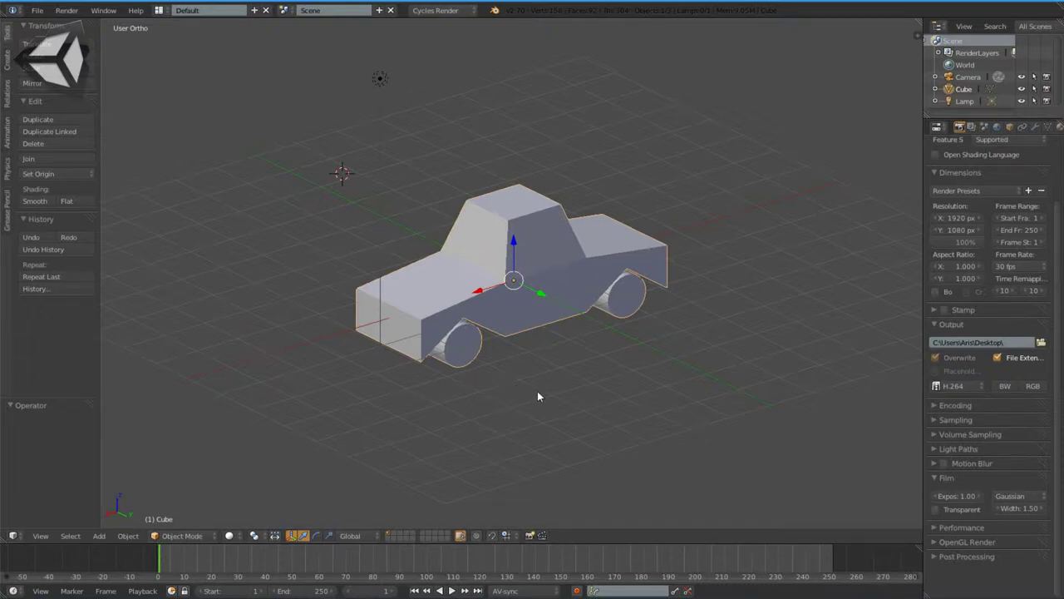
middle_click_drag(537, 391, 539, 389)
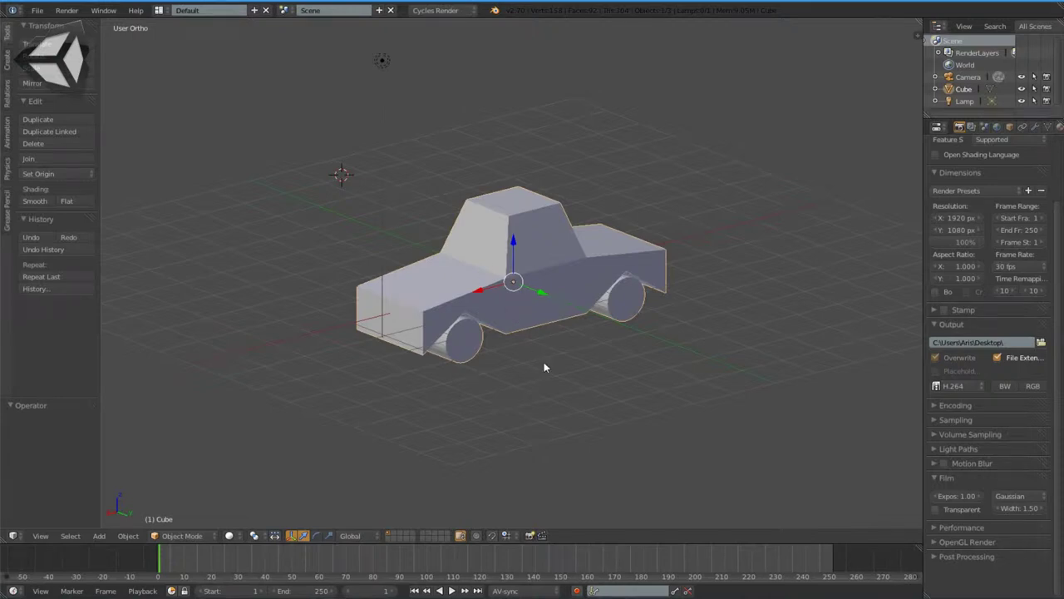
key("n")
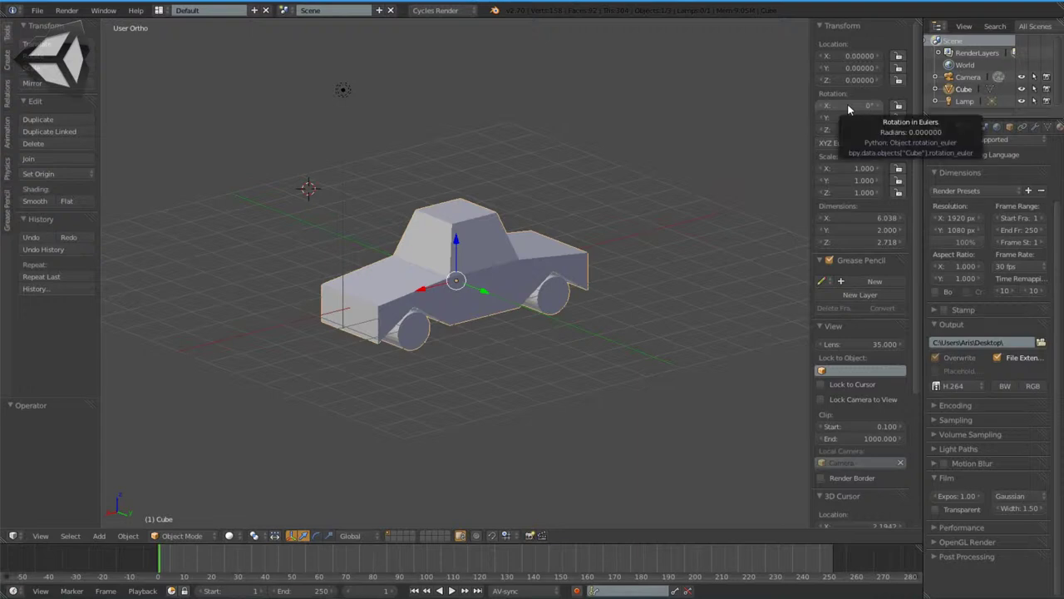
- Set the Cube car's X rotation to 90° and orbit to inspect the result
left_click(856, 107)
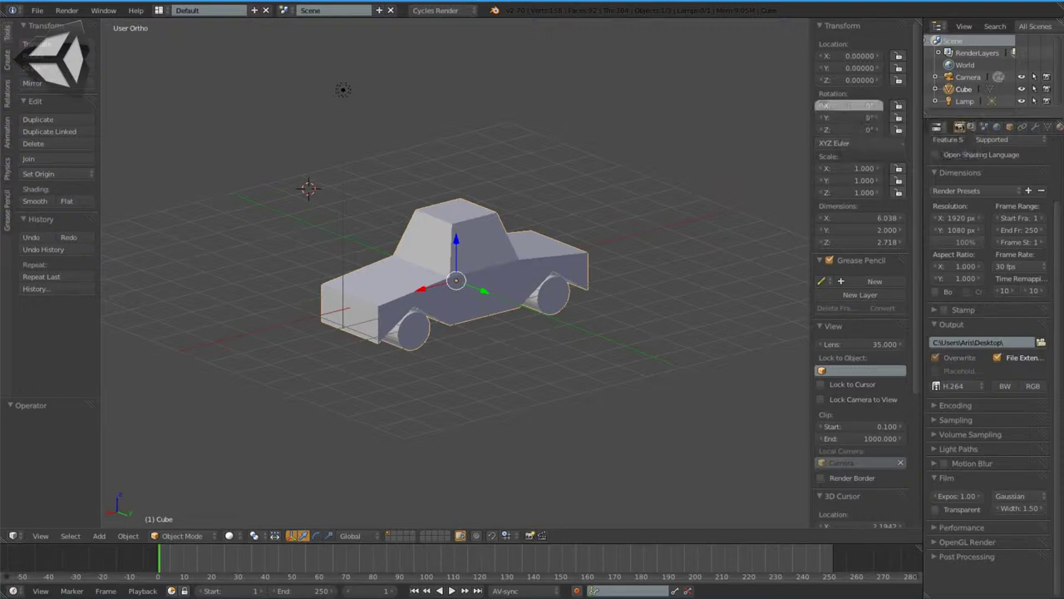
type("90")
key("Return")
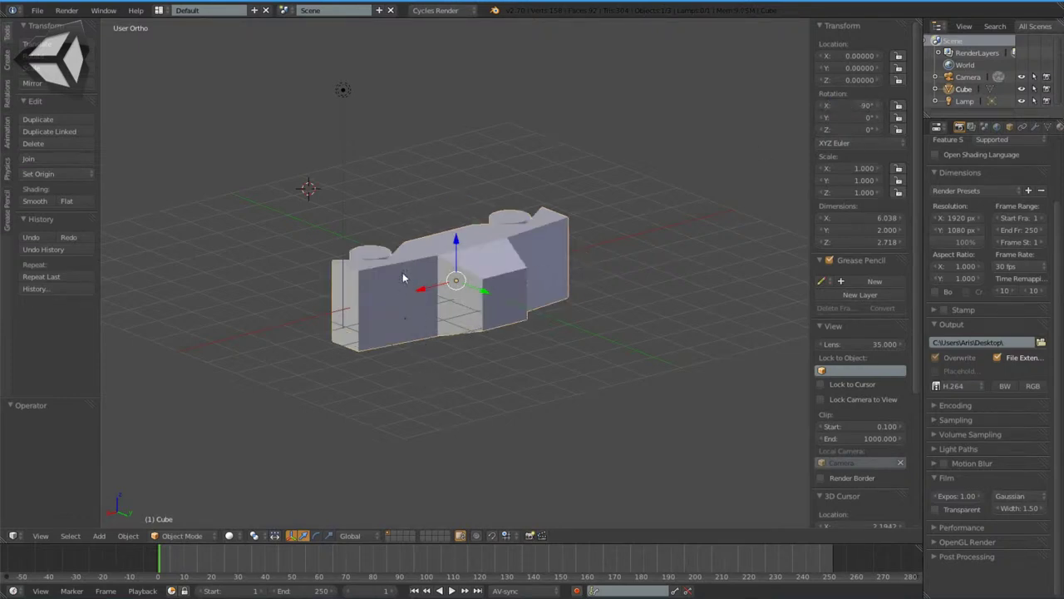
mouse_move(443, 370)
middle_mouse_down()
mouse_move(494, 398)
mouse_move(480, 295)
middle_mouse_up()
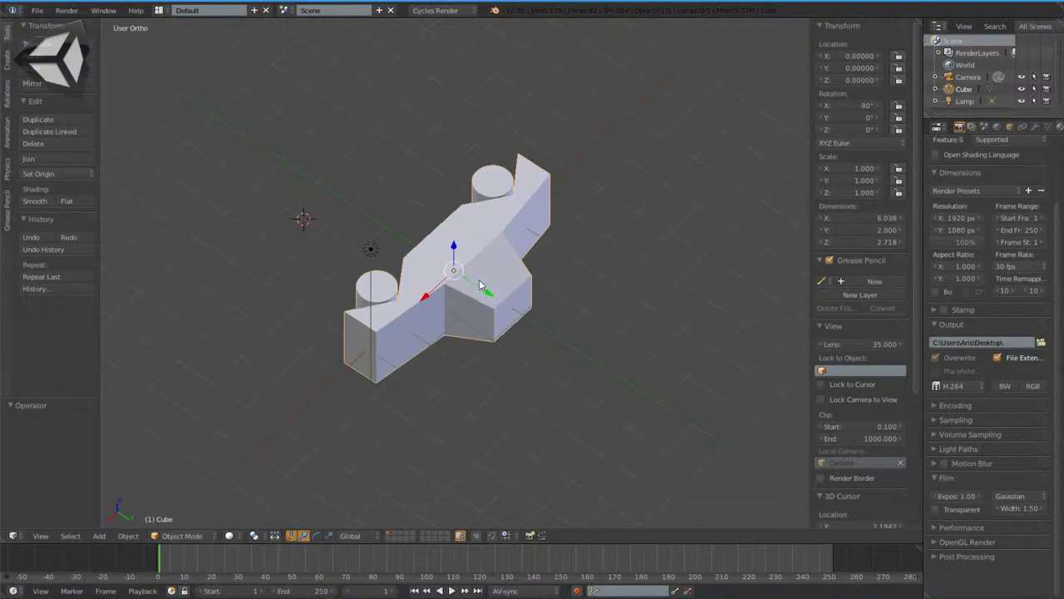
middle_click_drag(542, 316, 599, 319)
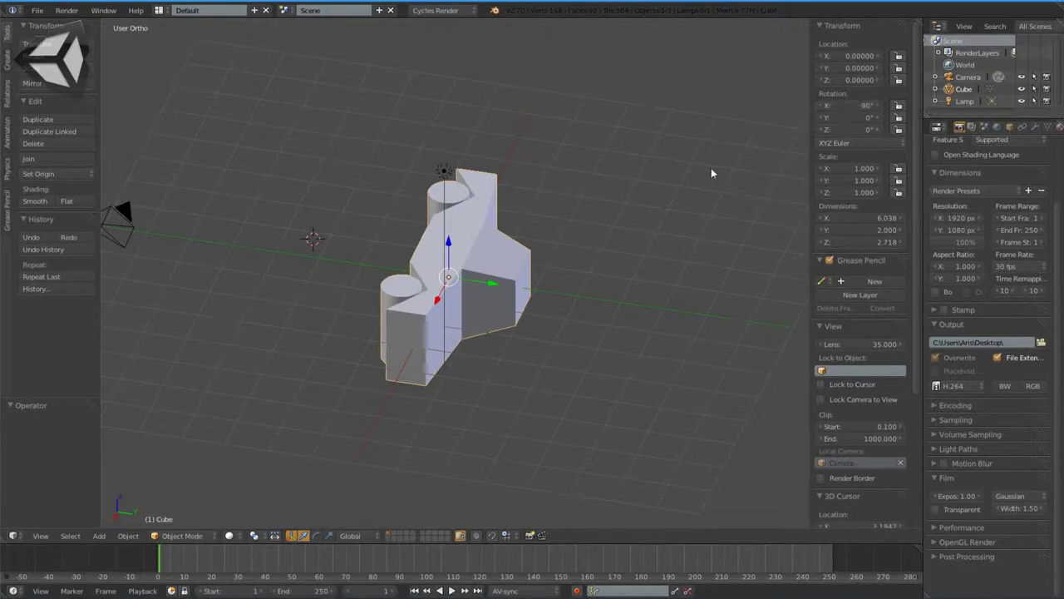
- Apply the car's rotation to its mesh with Ctrl+A > Rotation
key("ctrl+a")
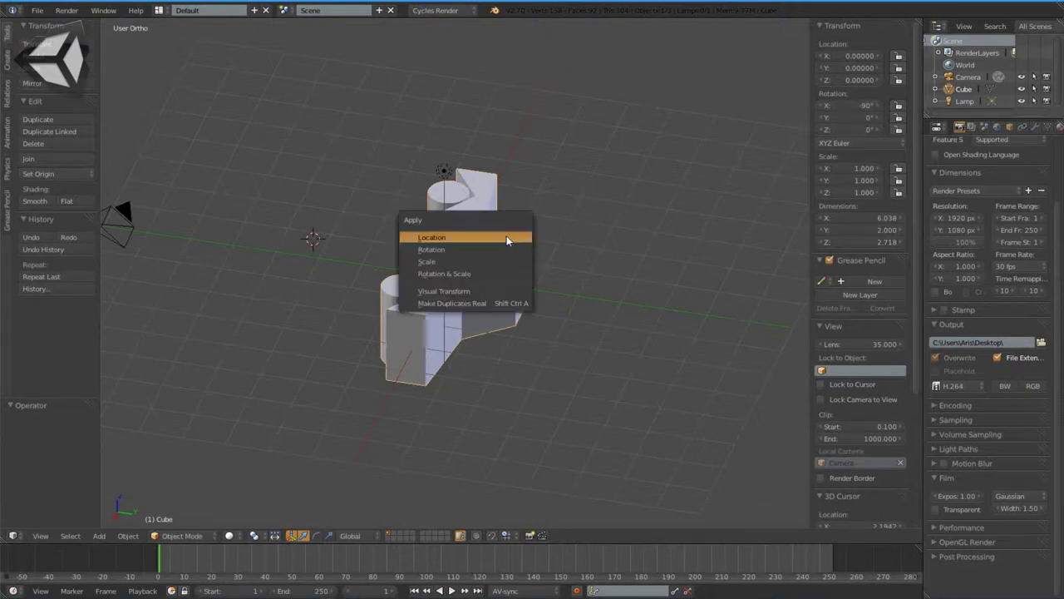
left_click(439, 252)
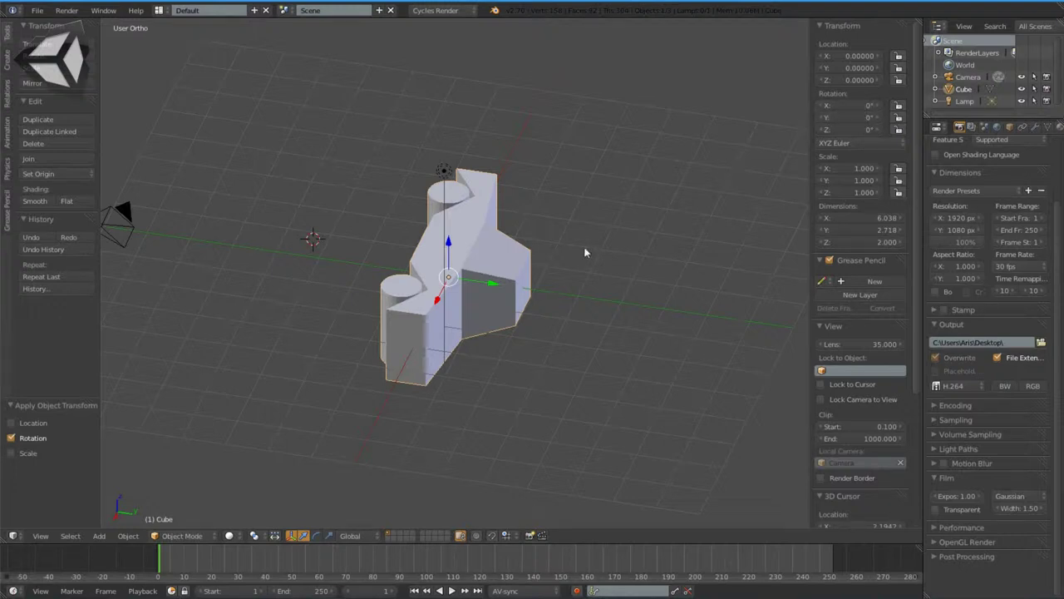
mouse_move(573, 309)
middle_mouse_down()
mouse_move(564, 326)
mouse_move(564, 318)
middle_mouse_up()
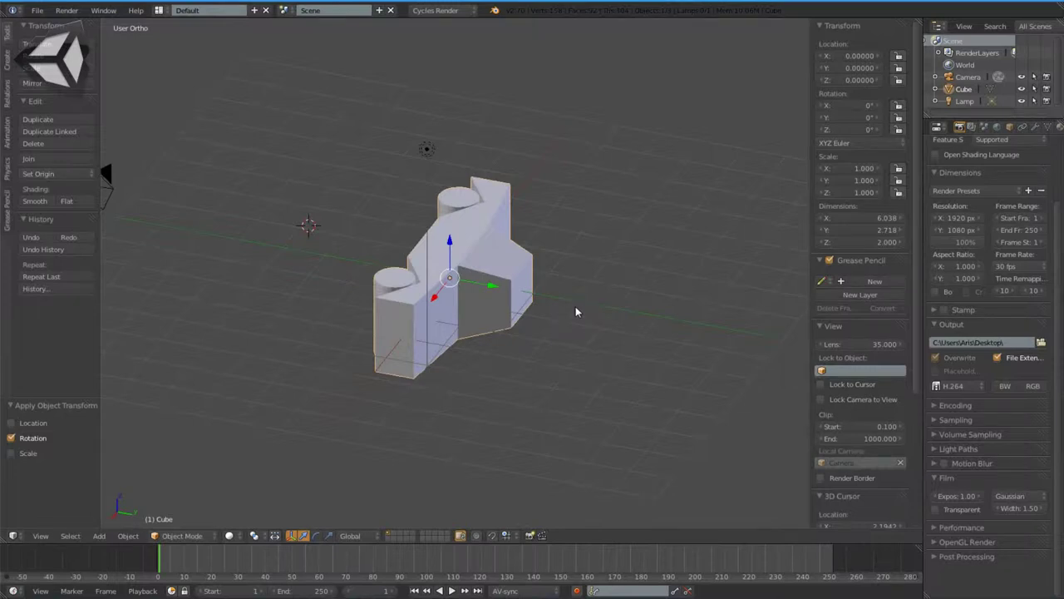
- Set X rotation back to 90° so the car stands upright, check it, and save
left_click_drag(848, 105, 854, 104)
left_click(854, 105)
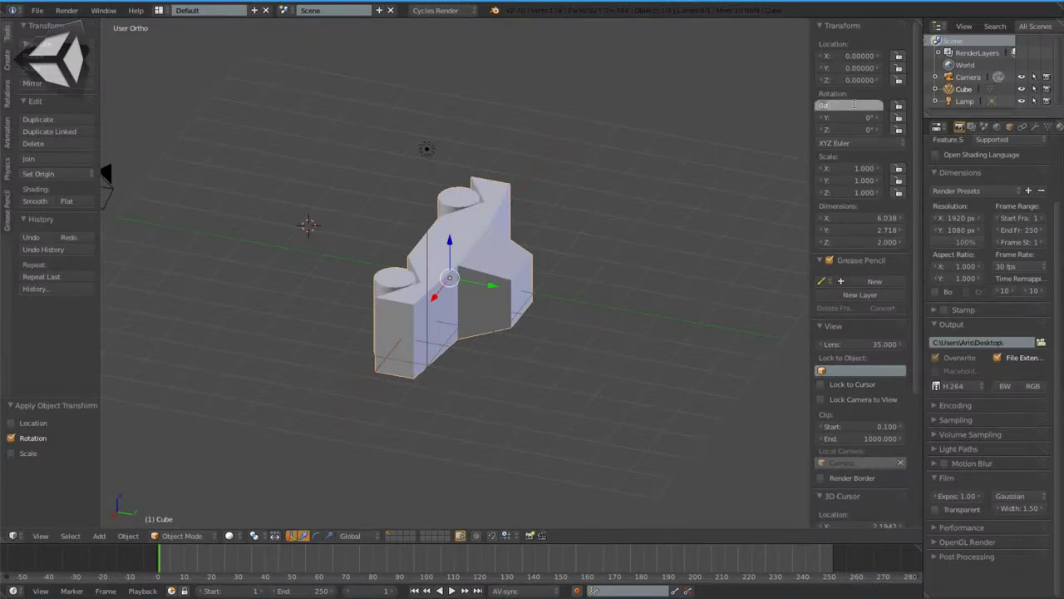
type("90")
key("Return")
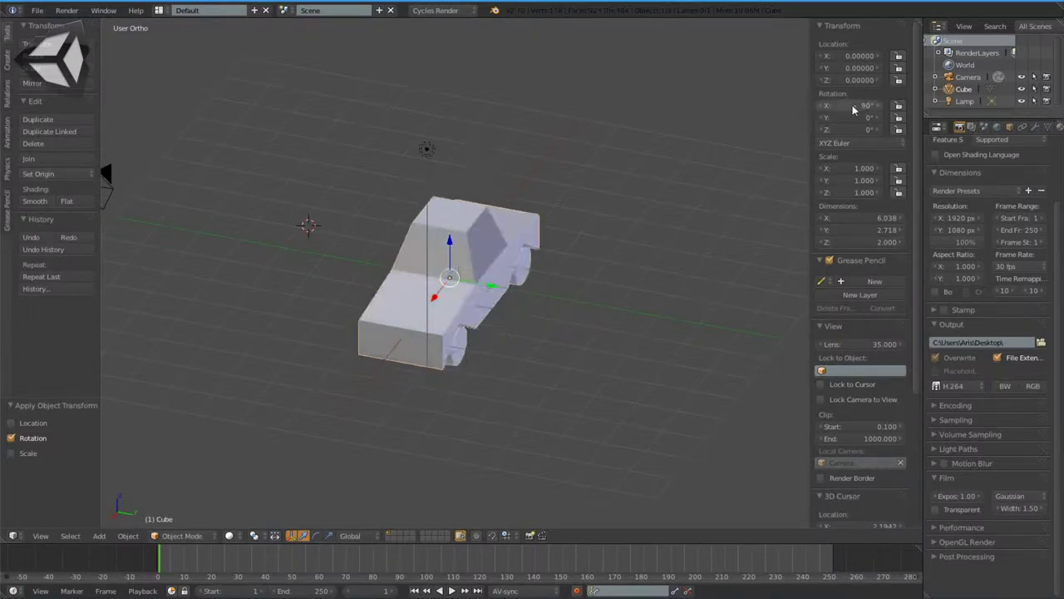
mouse_move(595, 336)
middle_mouse_down()
mouse_move(559, 353)
mouse_move(511, 340)
middle_mouse_up()
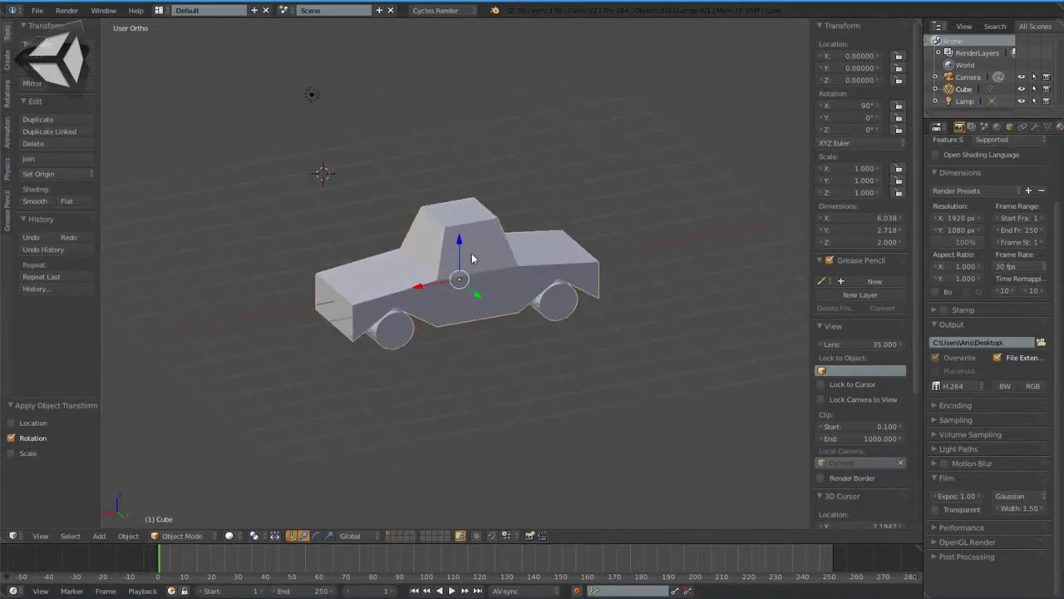
mouse_move(468, 285)
middle_mouse_down()
mouse_move(502, 324)
mouse_move(501, 342)
mouse_move(503, 333)
middle_mouse_up()
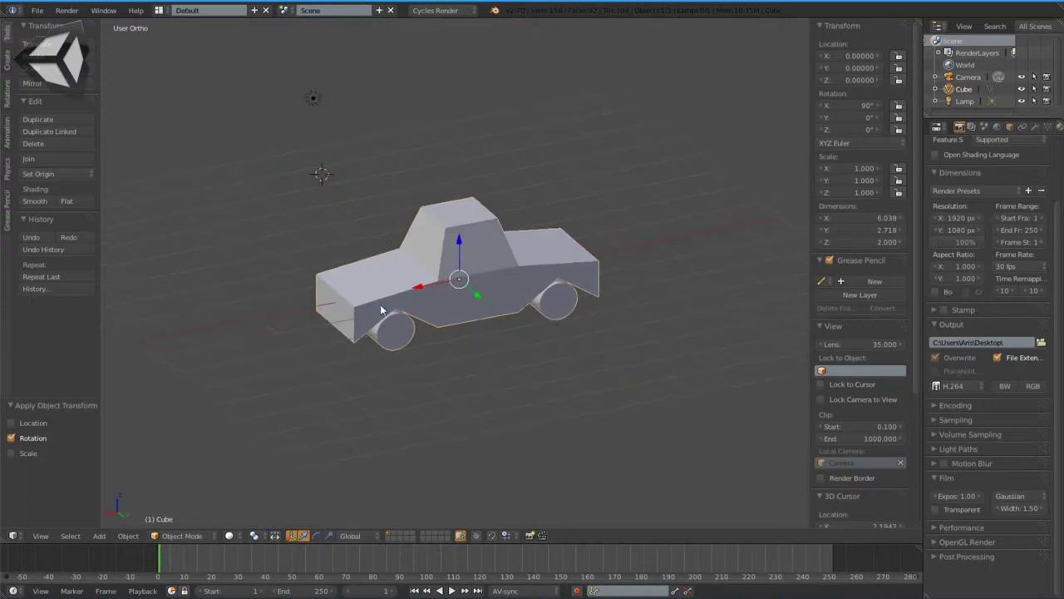
middle_click_drag(489, 376, 343, 265)
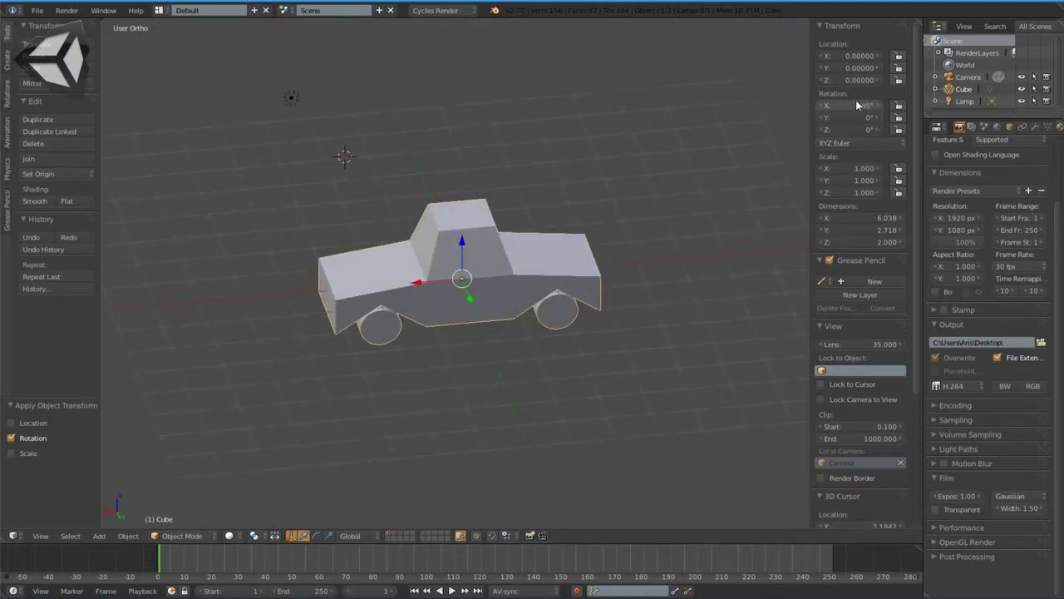
middle_click_drag(451, 325, 463, 329)
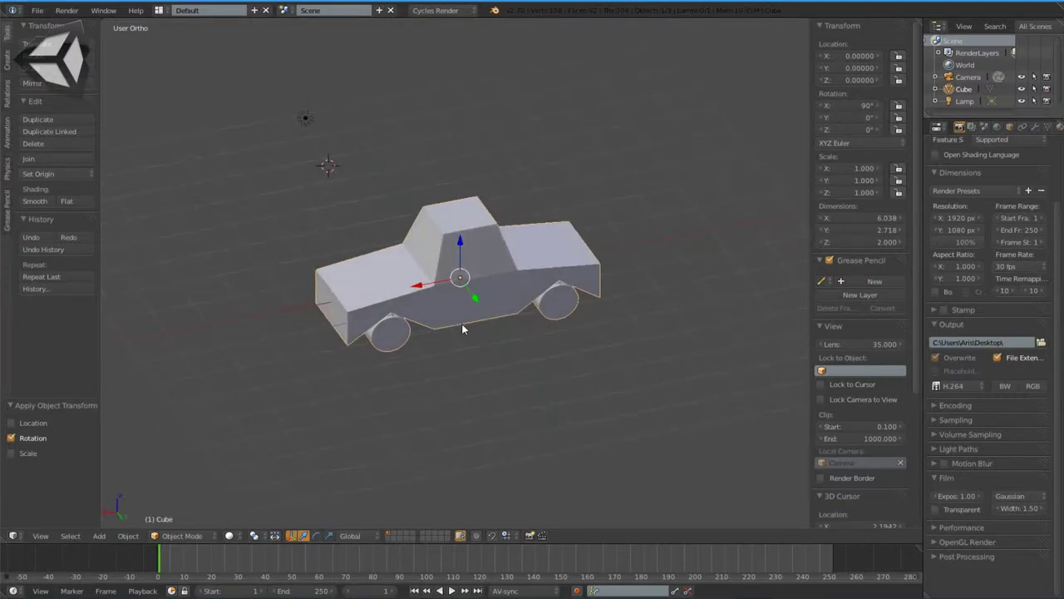
key("ctrl+s")
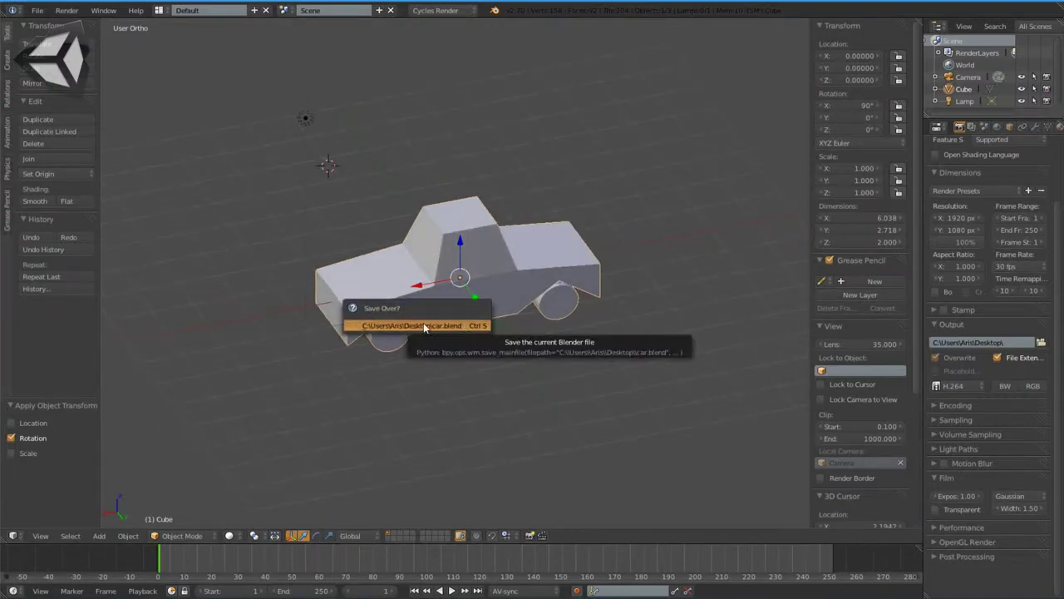
- Confirm overwriting car.blend
left_click(423, 323)
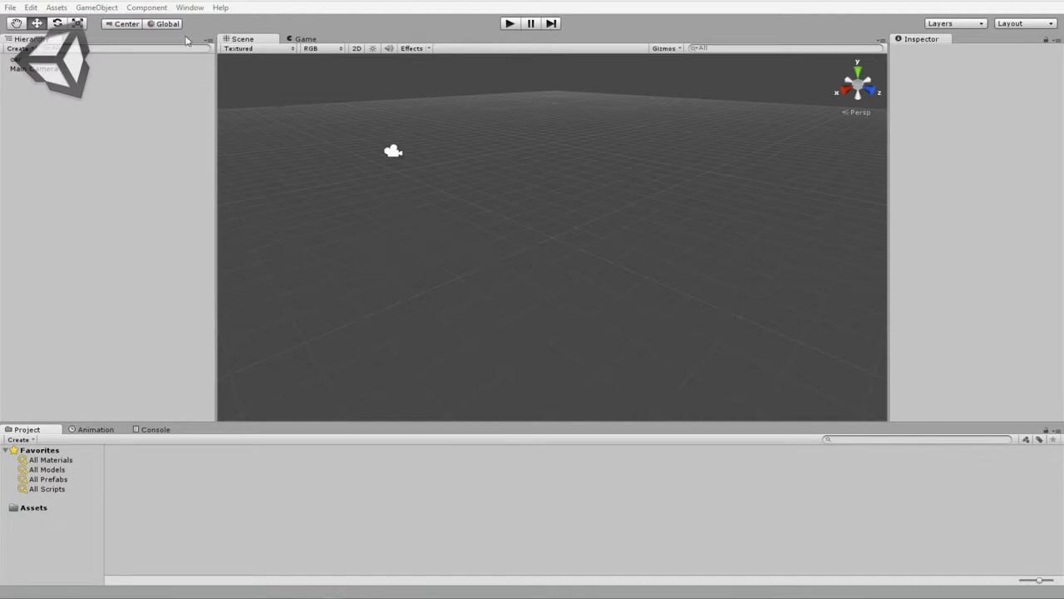
- Create a Plane via GameObject > Create Other and raise it slightly
left_click(148, 10)
mouse_move(98, 10)
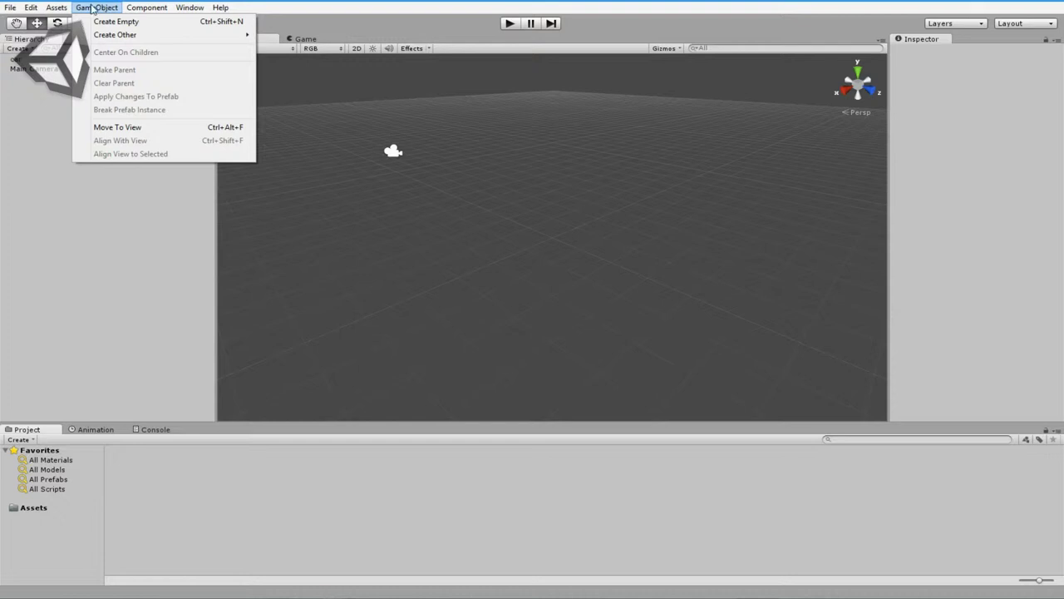
mouse_move(164, 37)
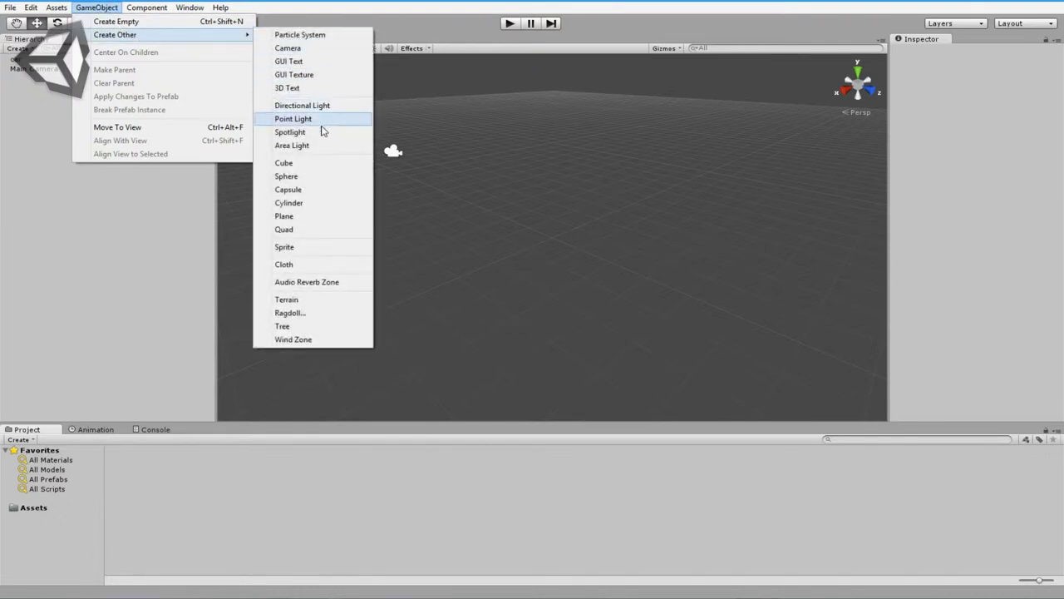
left_click(298, 216)
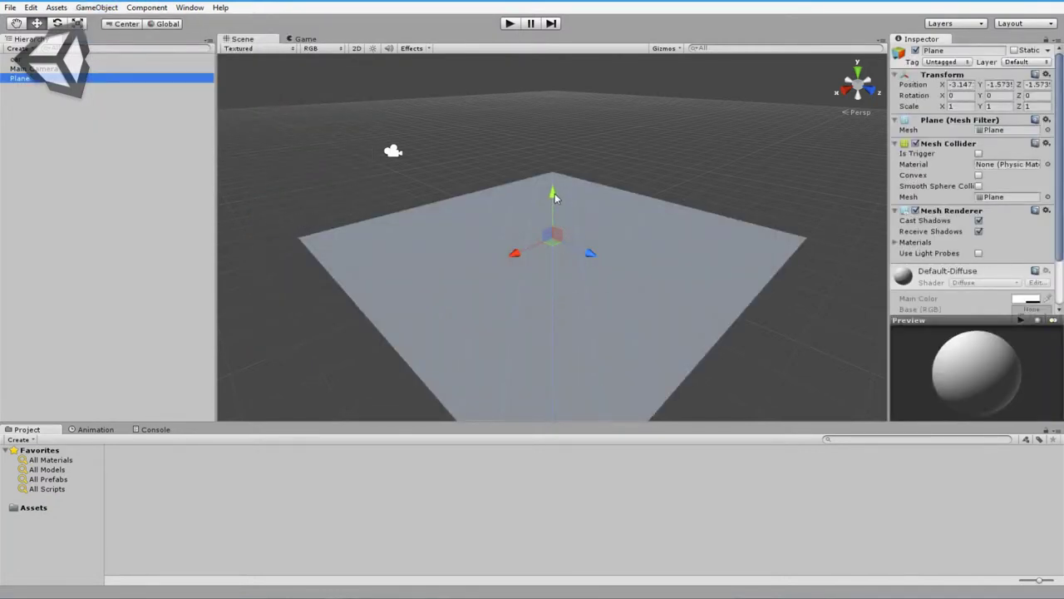
mouse_move(555, 193)
left_mouse_down()
mouse_move(548, 155)
mouse_move(549, 169)
left_mouse_up()
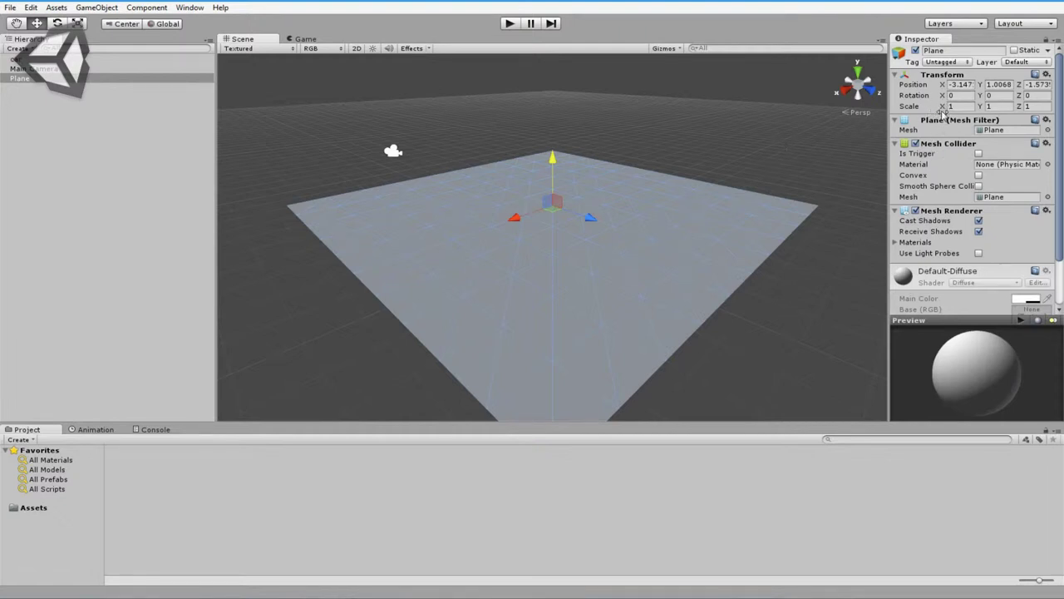
- Scale the plane to 0.28 on X and 3.58 on Z to form a road strip
left_click_drag(943, 109, 923, 111)
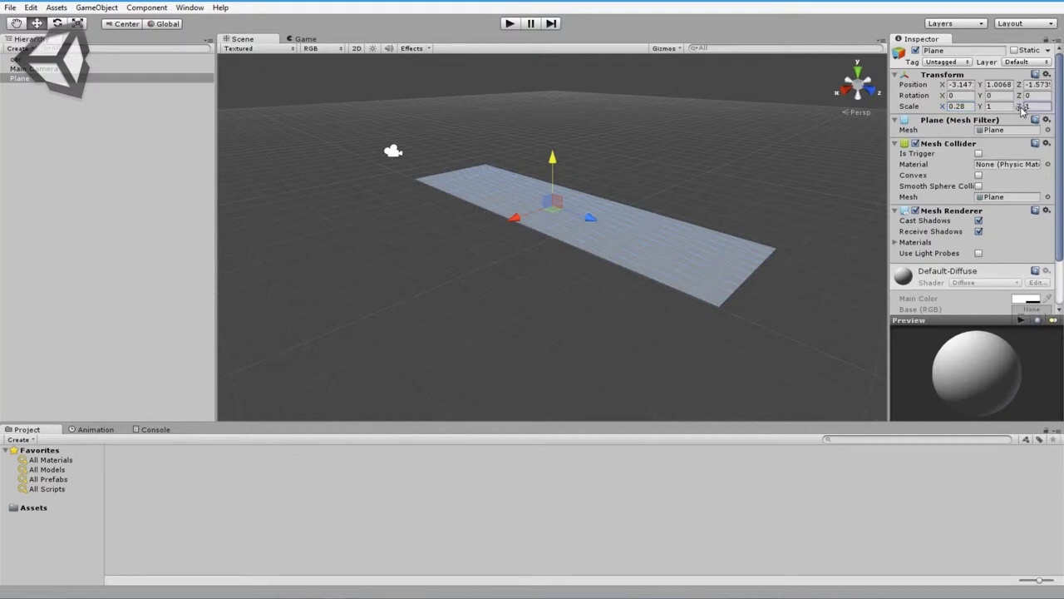
left_click_drag(1019, 111, 1049, 110)
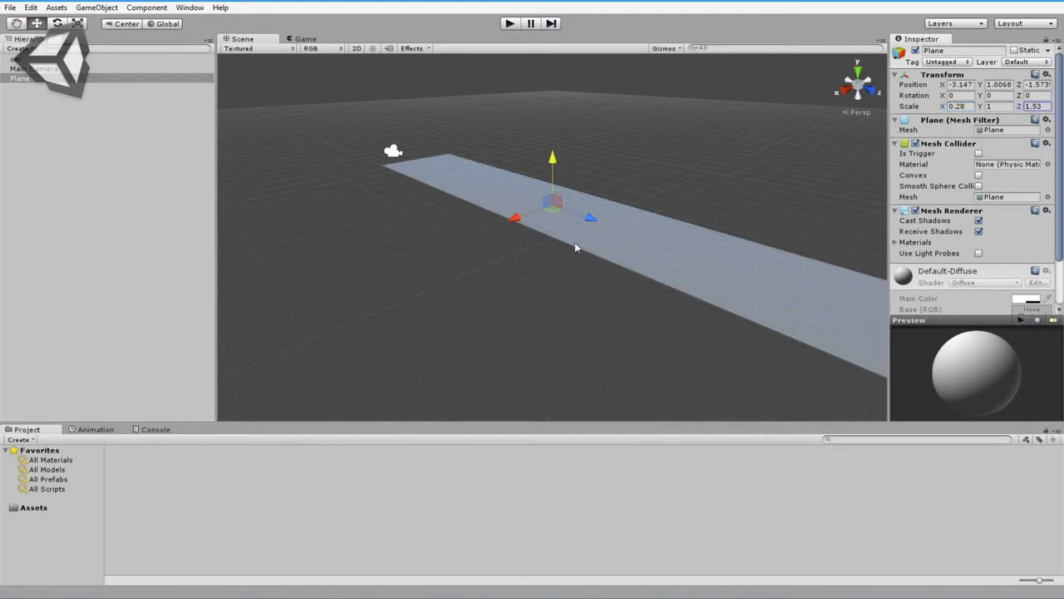
scroll(608, 268, "down", 5)
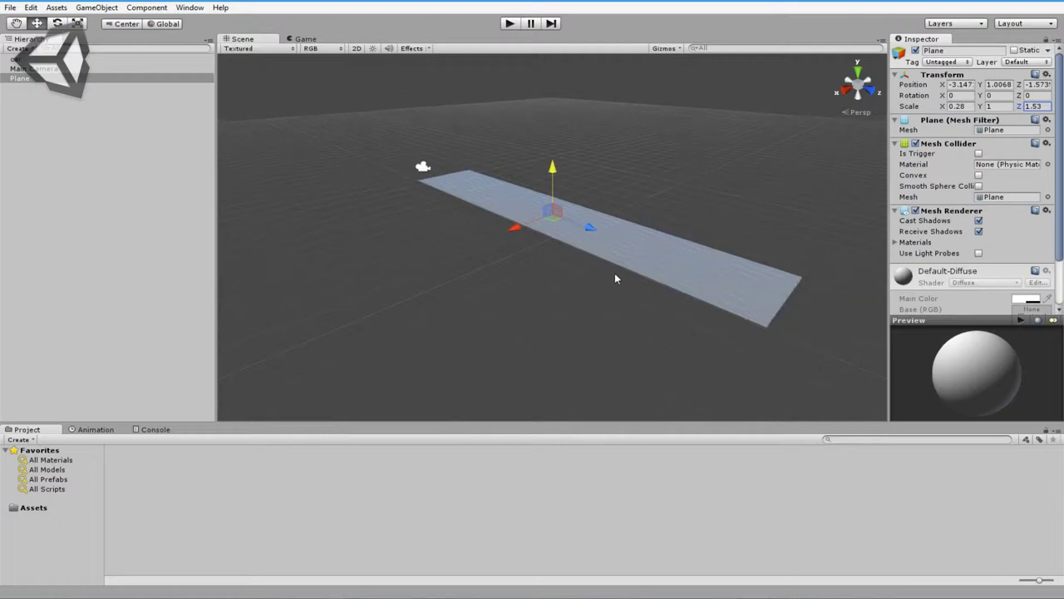
left_click_drag(1017, 117, 1054, 116)
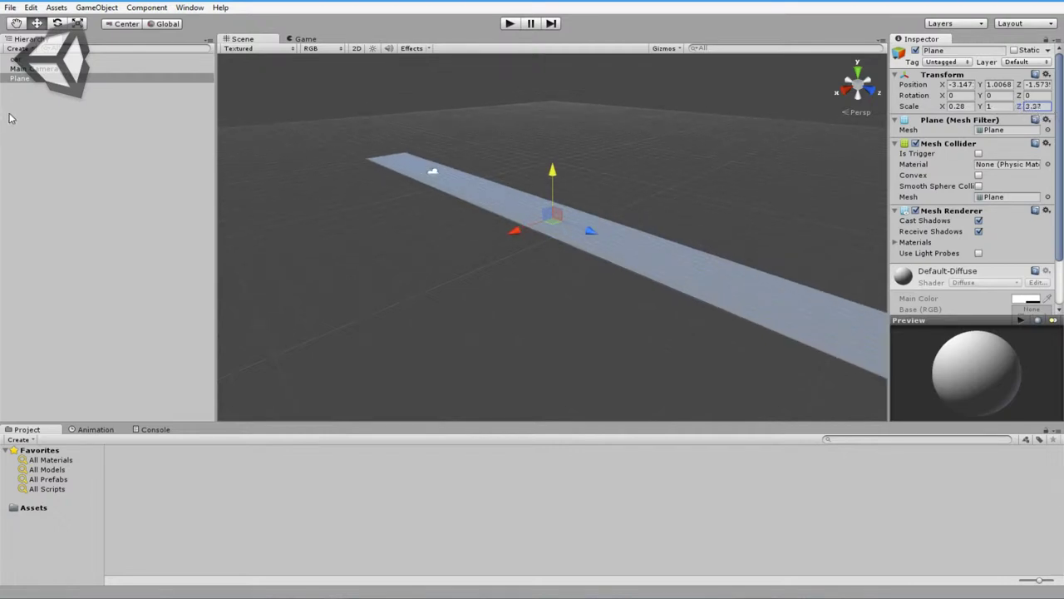
middle_click_drag(606, 261, 468, 213)
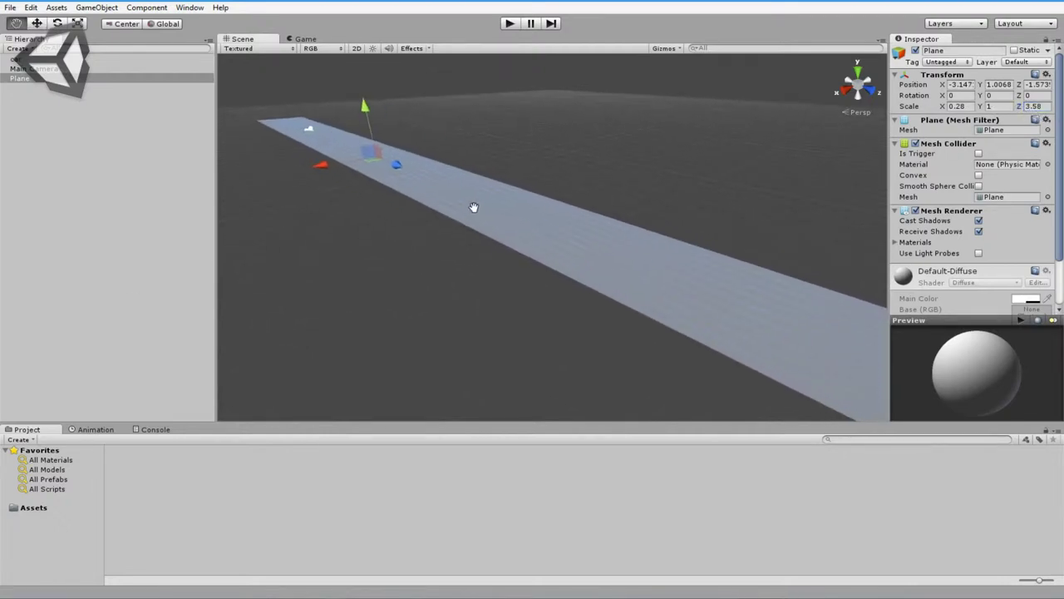
scroll(482, 227, "down", 2)
scroll(507, 249, "up", 3)
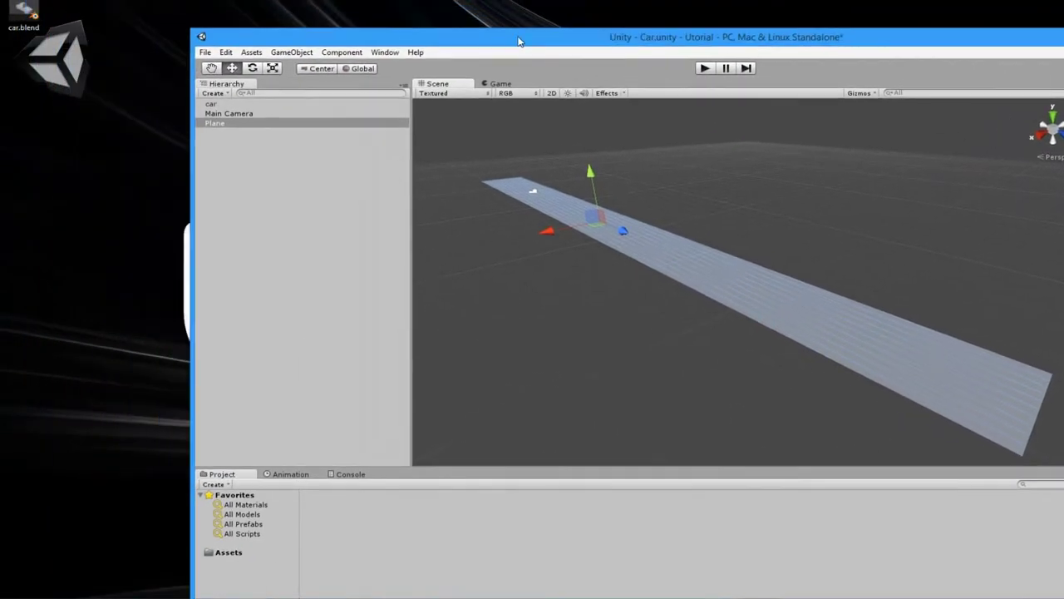
- Import car.blend from the desktop into the Assets folder and maximize the Unity window
mouse_move(78, 50)
left_mouse_down()
mouse_move(420, 520)
mouse_move(459, 553)
left_mouse_up()
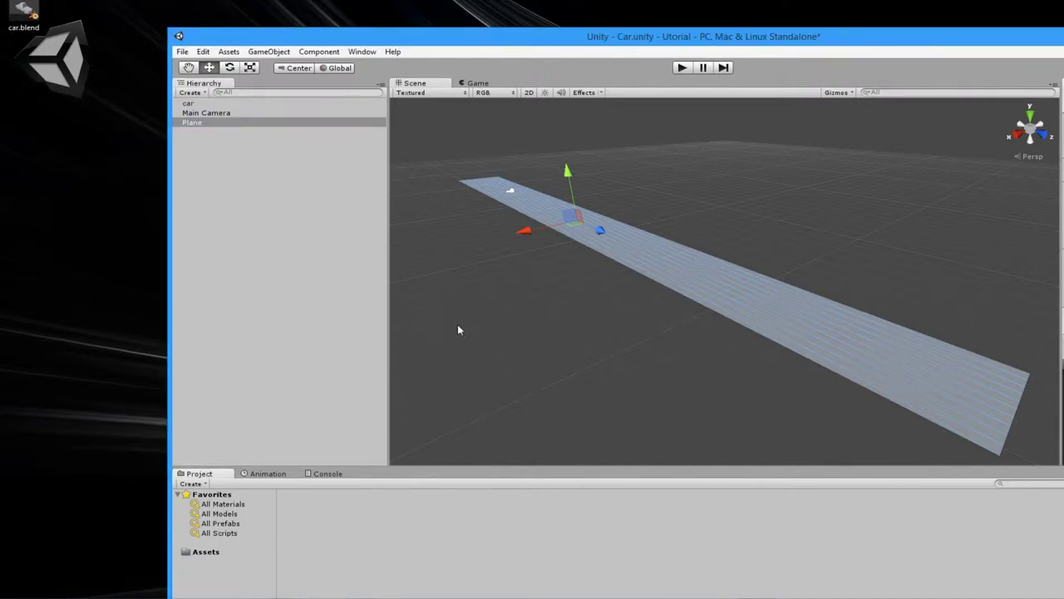
mouse_move(488, 38)
left_mouse_down()
mouse_move(410, 236)
mouse_move(454, 5)
left_mouse_up()
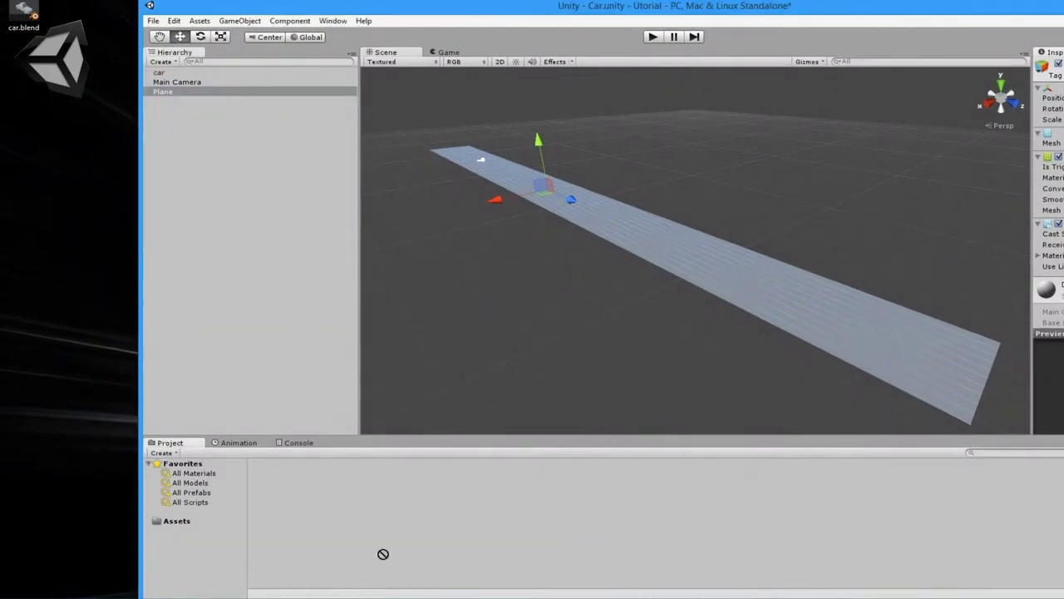
left_click(471, 544)
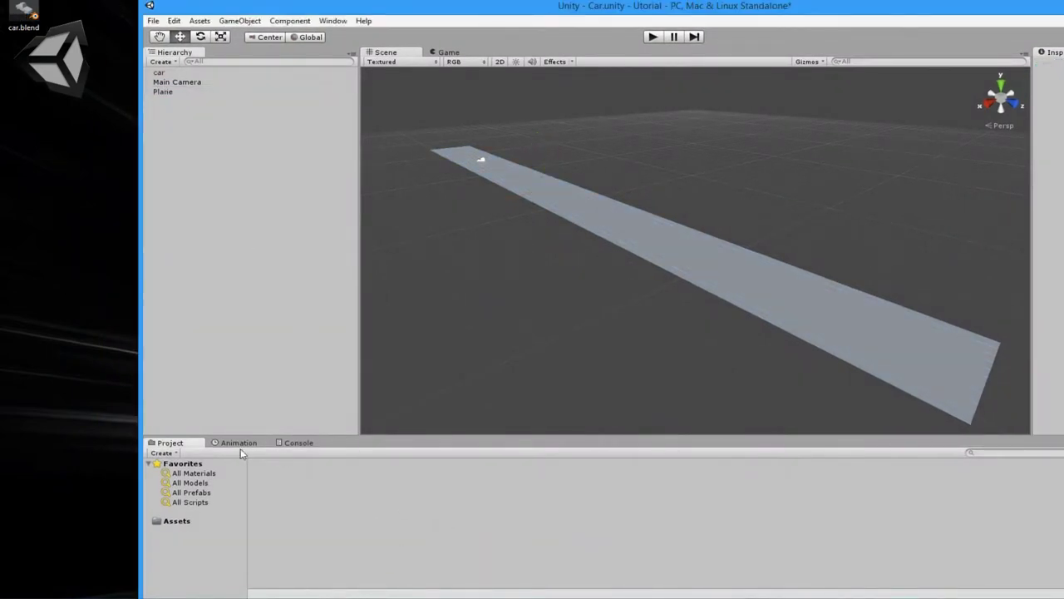
left_click(196, 521)
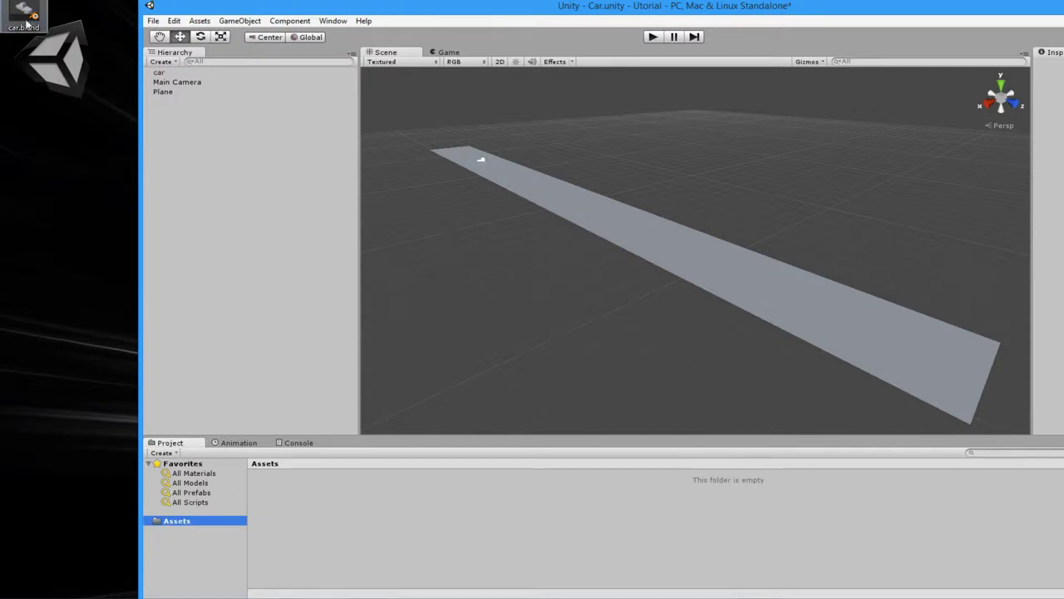
left_click_drag(25, 22, 329, 527)
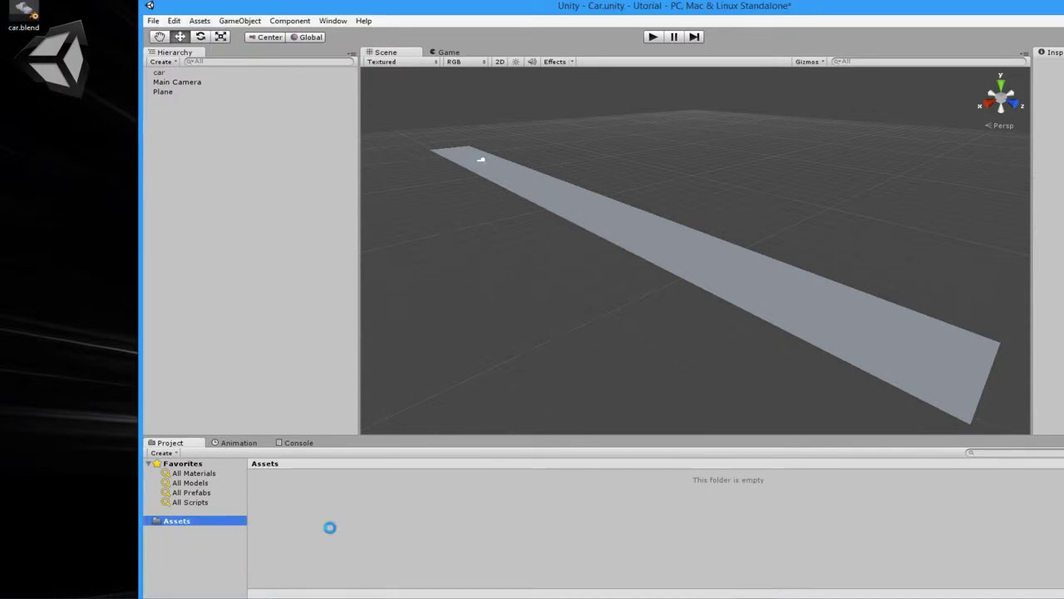
double_click(415, 10)
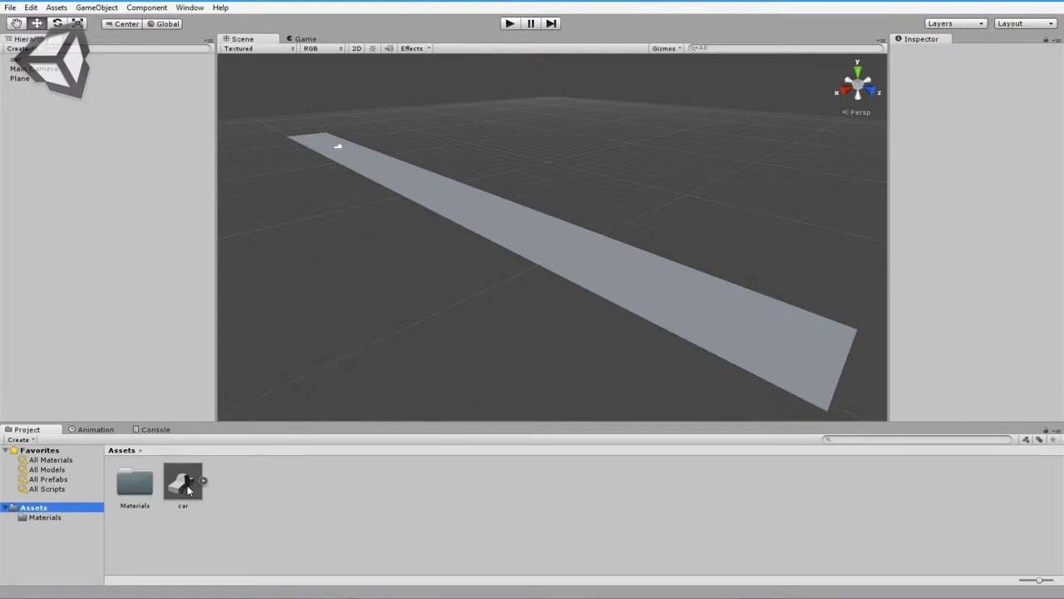
- Drag the imported car model into the scene onto the road
left_click_drag(184, 486, 644, 279)
scroll(665, 333, "down", 3)
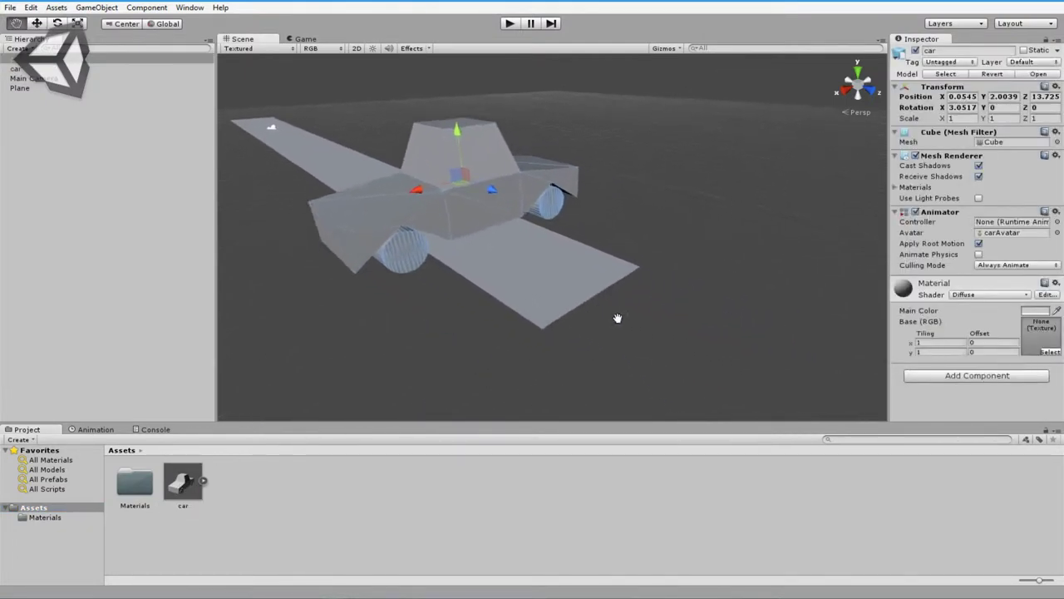
scroll(615, 325, "down", 2)
scroll(613, 328, "down", 3)
scroll(599, 325, "down", 2)
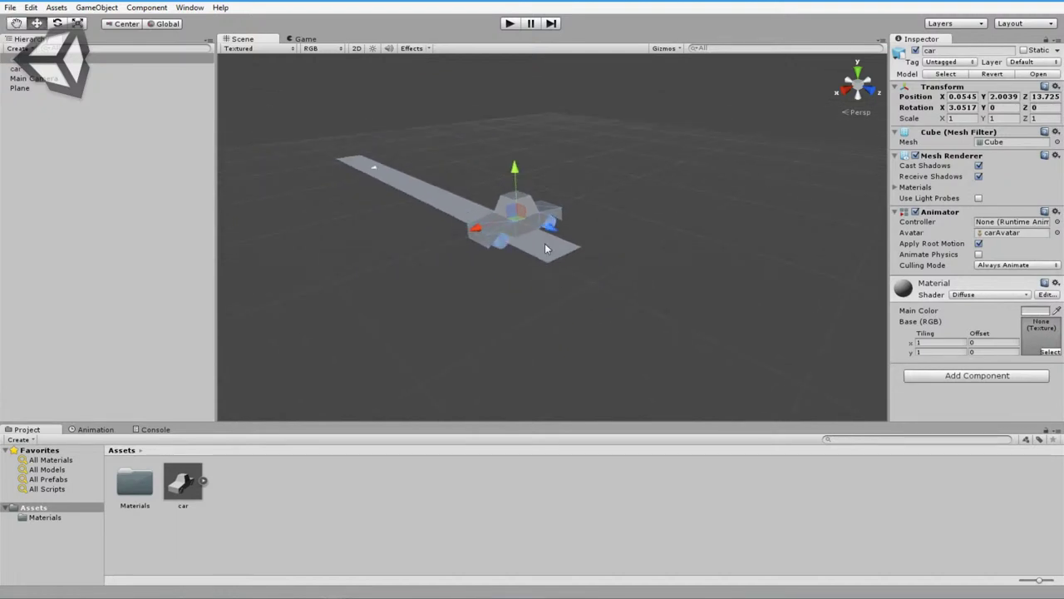
- Rescale the road plane to 0.94, 1, 9.61, then select the car
left_click(545, 250)
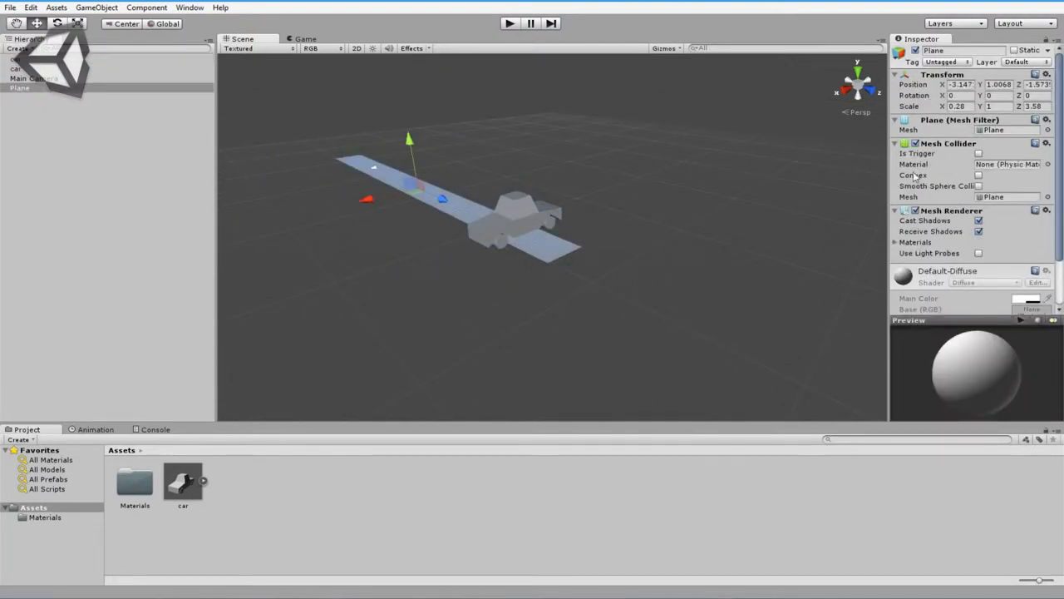
mouse_move(943, 107)
left_mouse_down()
mouse_move(961, 110)
mouse_move(60, 124)
mouse_move(96, 127)
left_mouse_up()
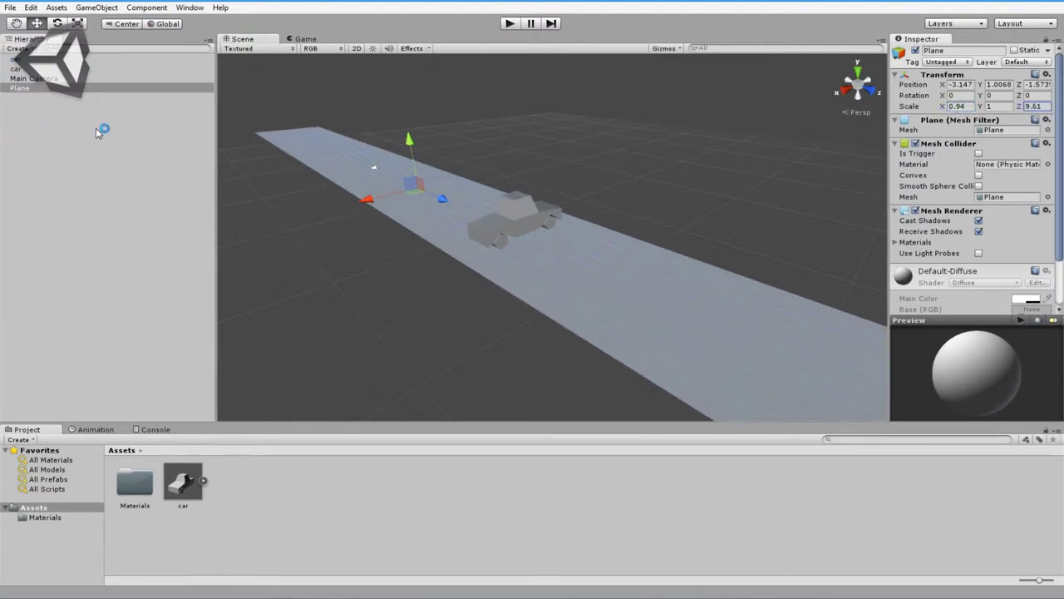
scroll(541, 278, "up", 2)
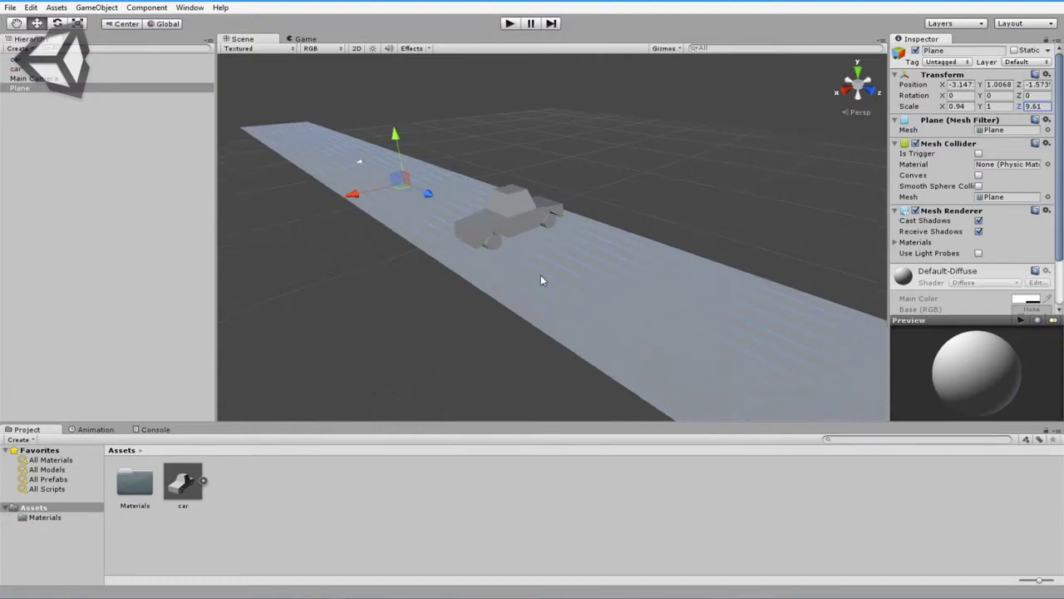
scroll(526, 245, "up", 2)
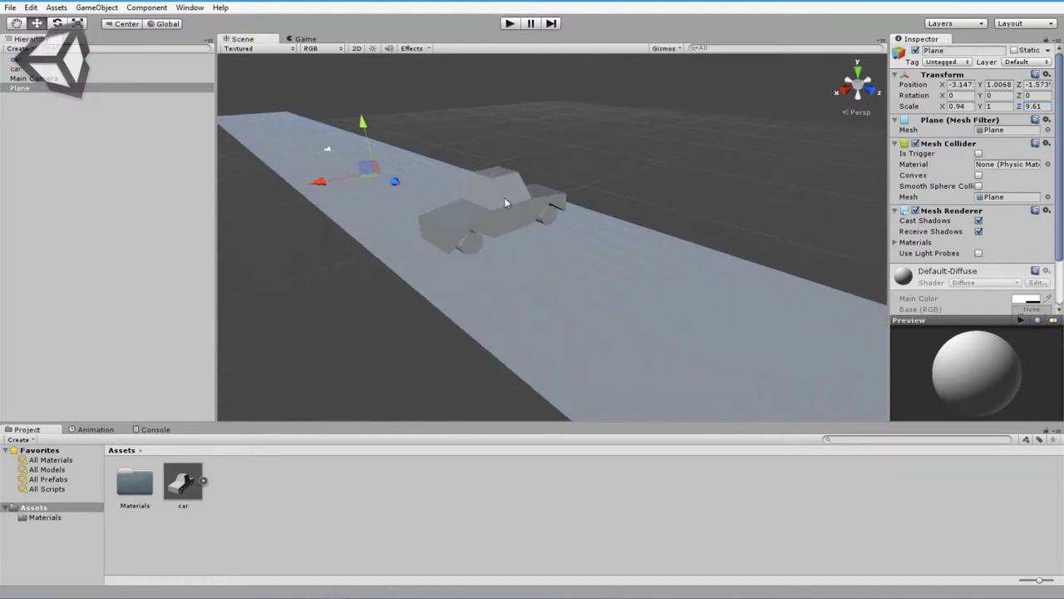
left_click(489, 215)
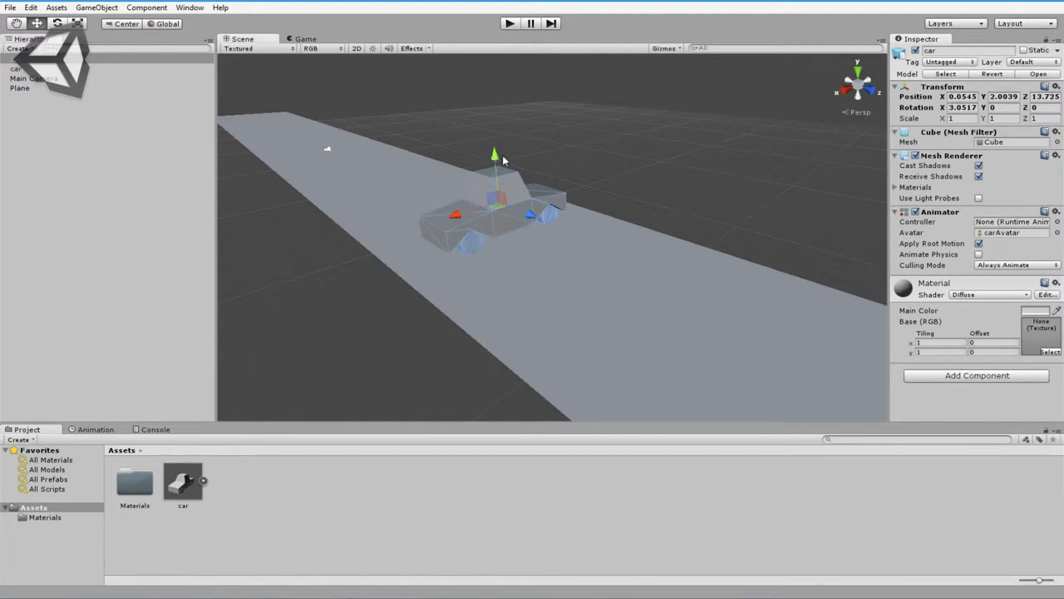
- Set the car's Y rotation to 90 so it faces along the road, then reframe the view
left_click(991, 108)
type("900")
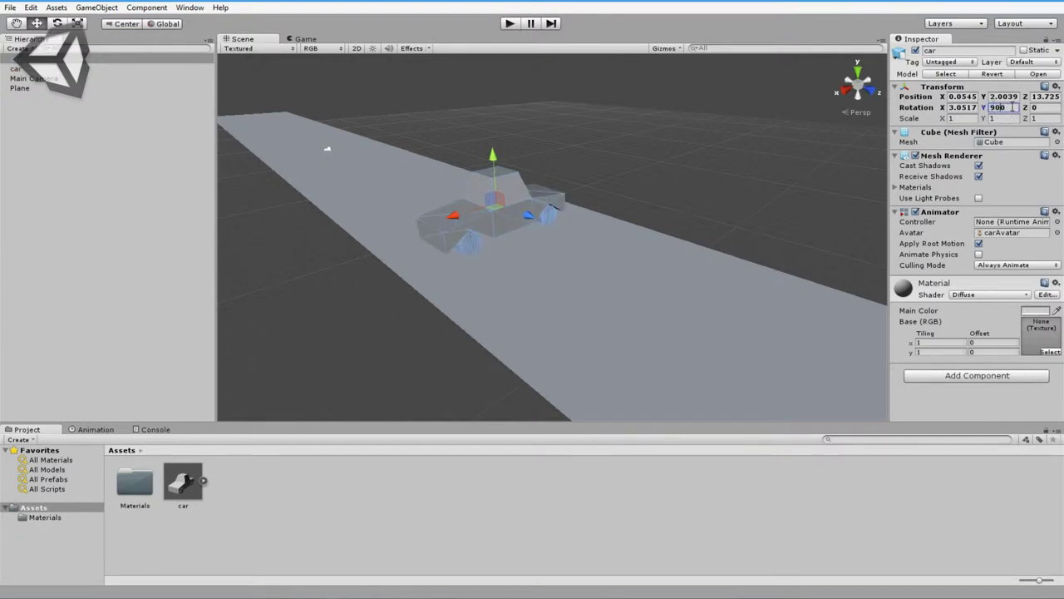
key("BackSpace")
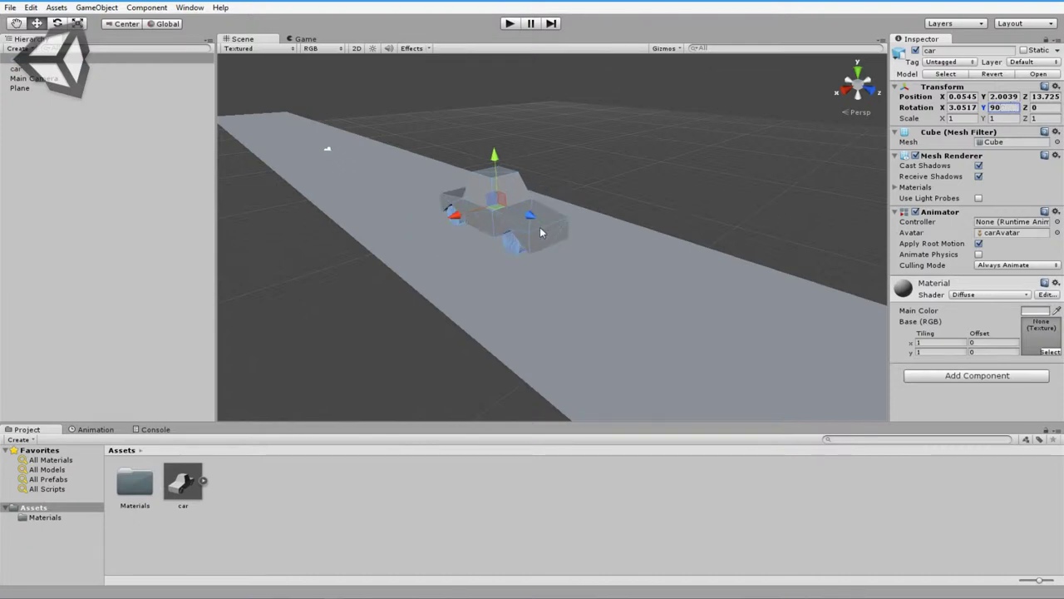
middle_click_drag(553, 284, 569, 339)
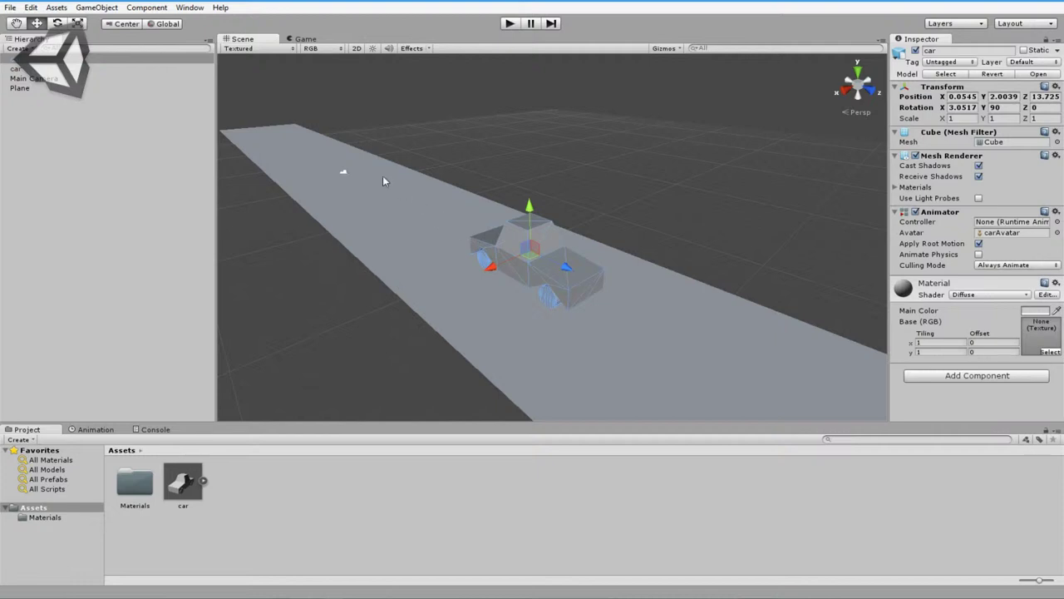
scroll(509, 341, "down", 2)
scroll(509, 345, "down", 2)
scroll(510, 345, "up", 1)
scroll(552, 352, "up", 1)
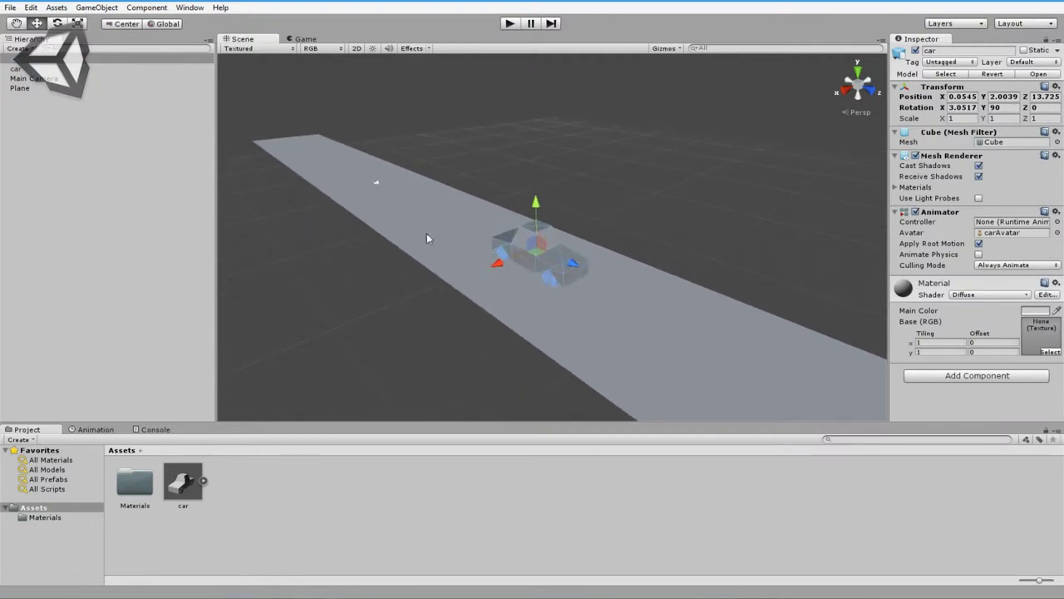
- Move the Main Camera behind and above the car to about 0, 2.95, 7.51
left_click(25, 69)
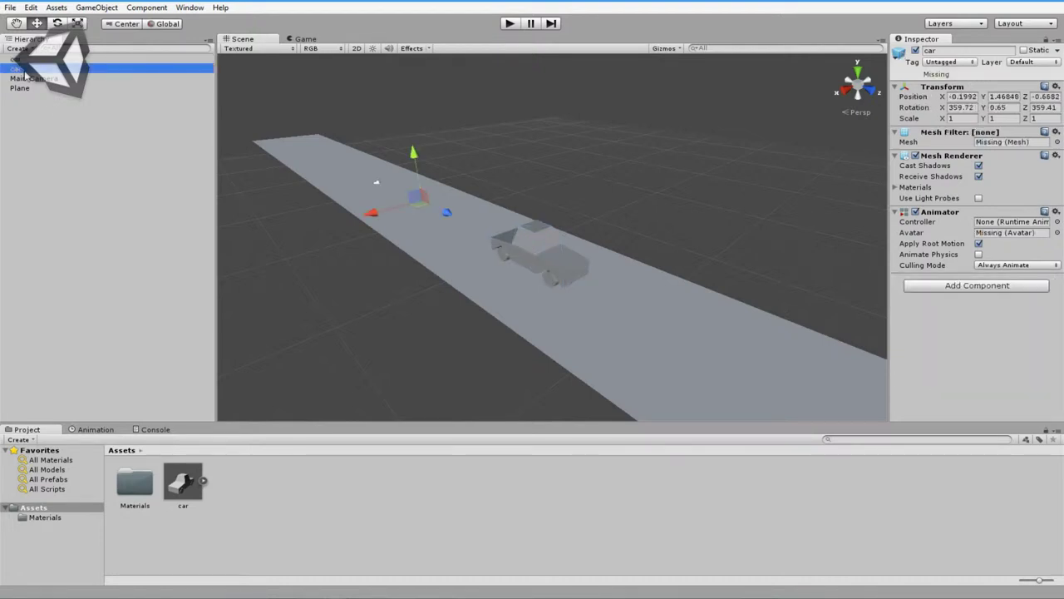
left_click(35, 79)
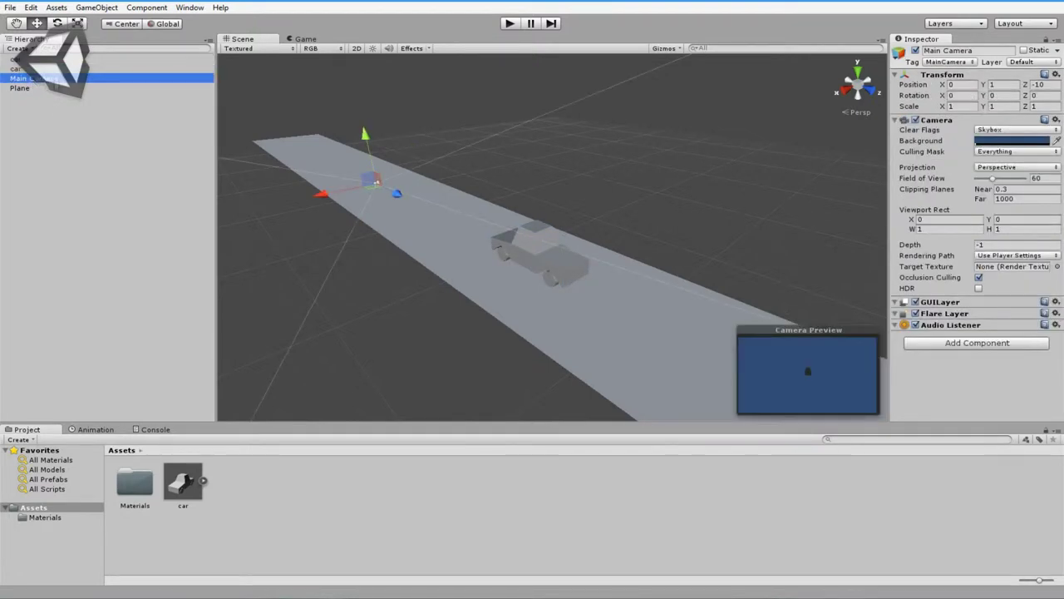
left_click_drag(365, 135, 365, 85)
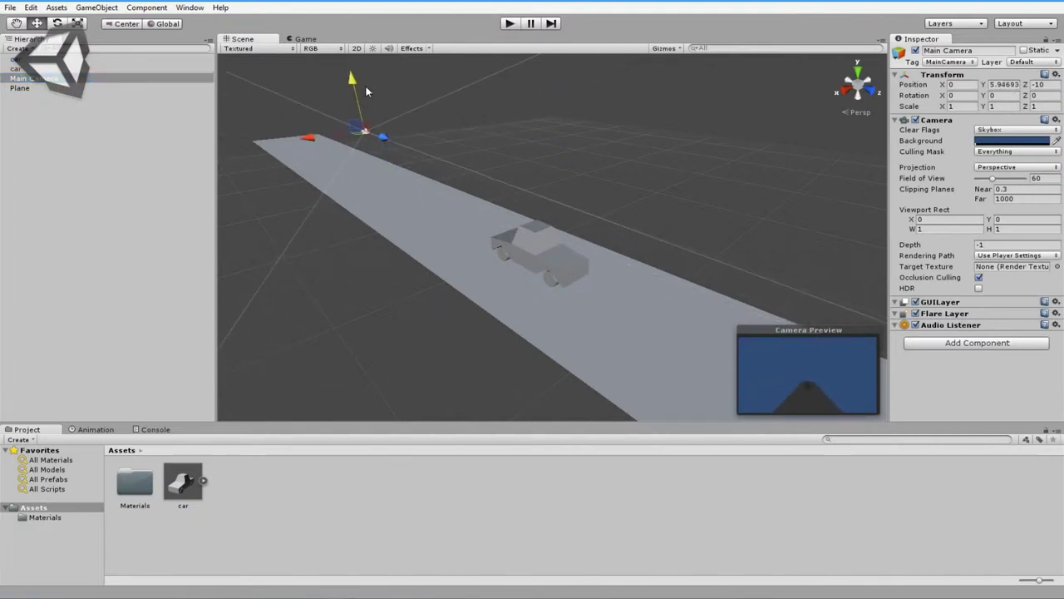
left_click_drag(378, 133, 424, 162)
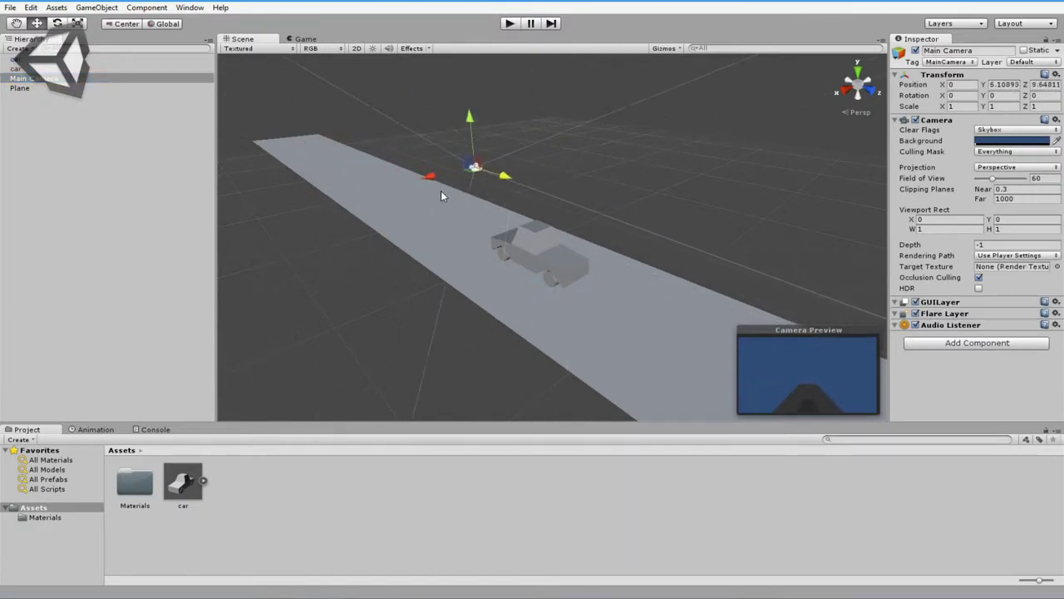
left_click_drag(464, 115, 482, 163)
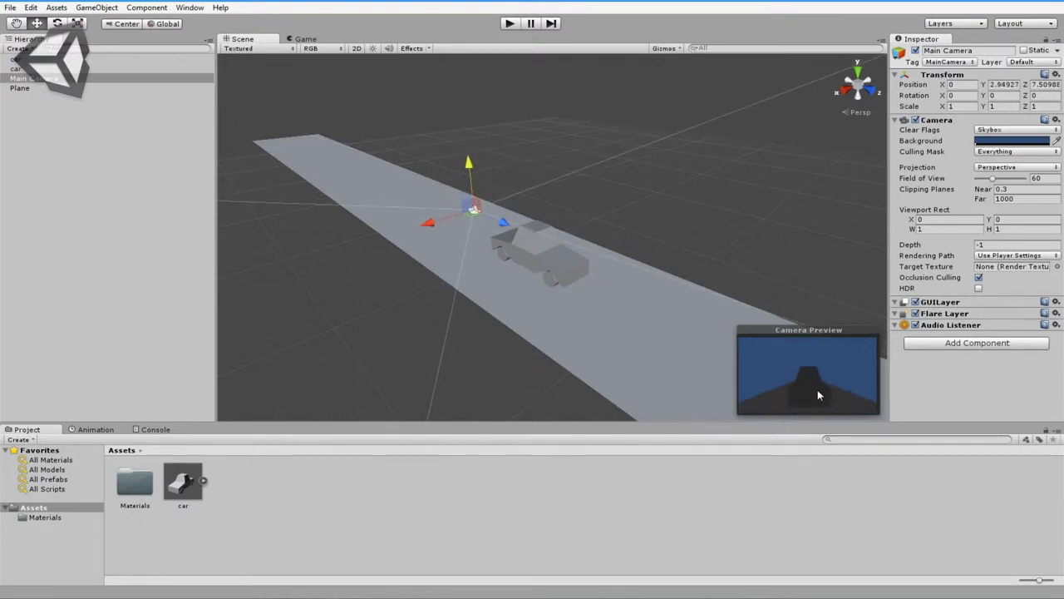
- Create a Directional Light, raise it above the road, and reselect the Main Camera
left_click(96, 8)
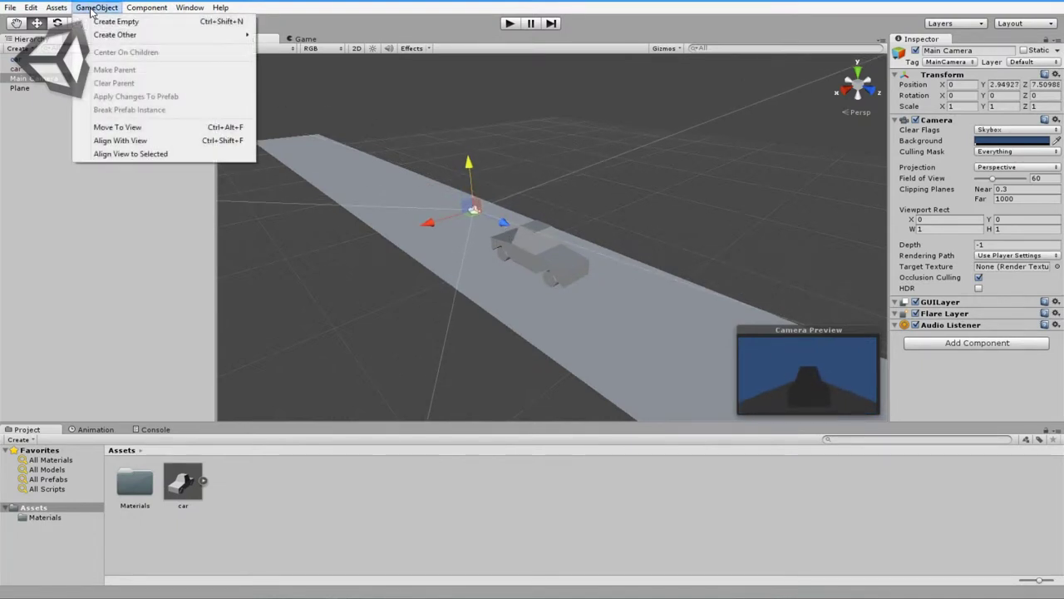
mouse_move(207, 34)
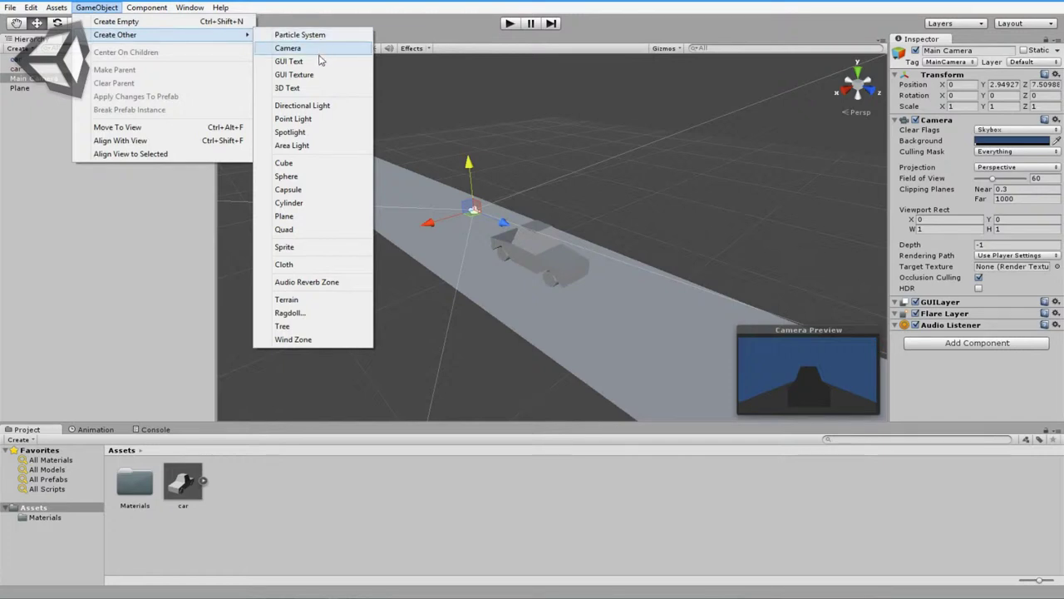
left_click(316, 105)
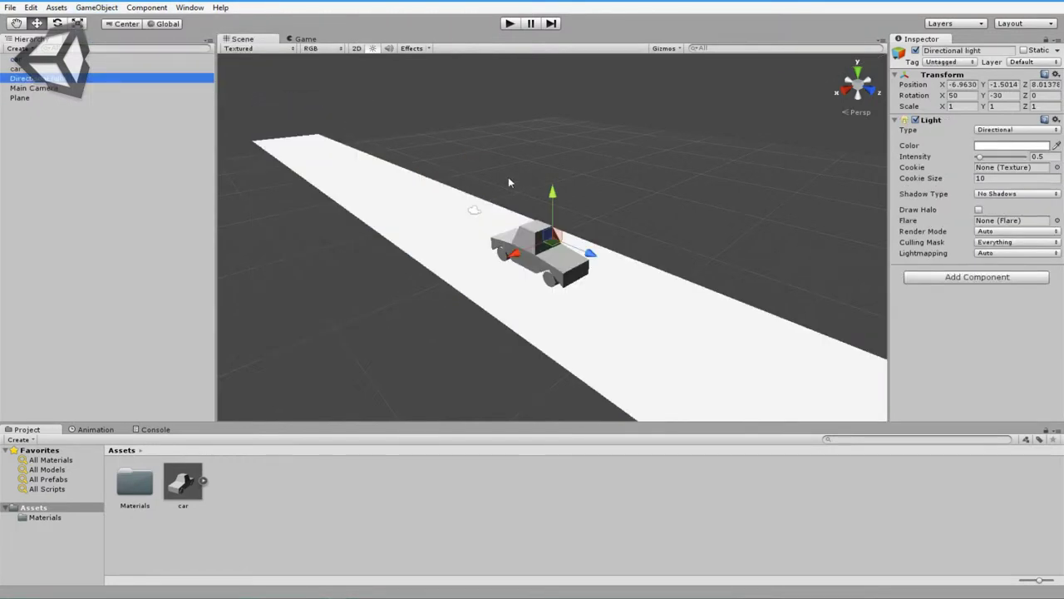
mouse_move(554, 193)
left_mouse_down()
mouse_move(562, 73)
mouse_move(116, 110)
left_mouse_up()
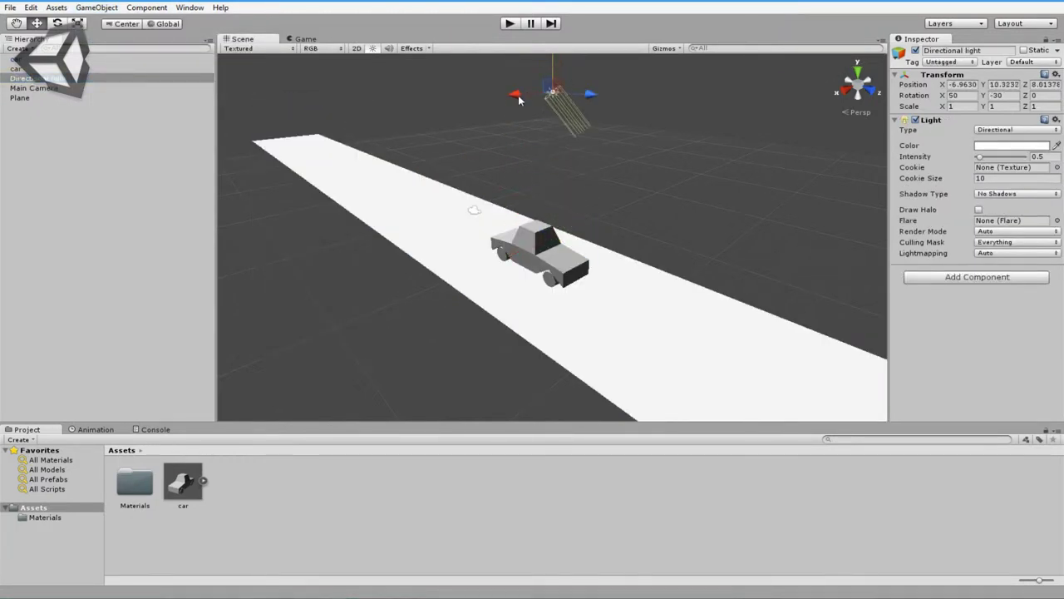
left_click(34, 88)
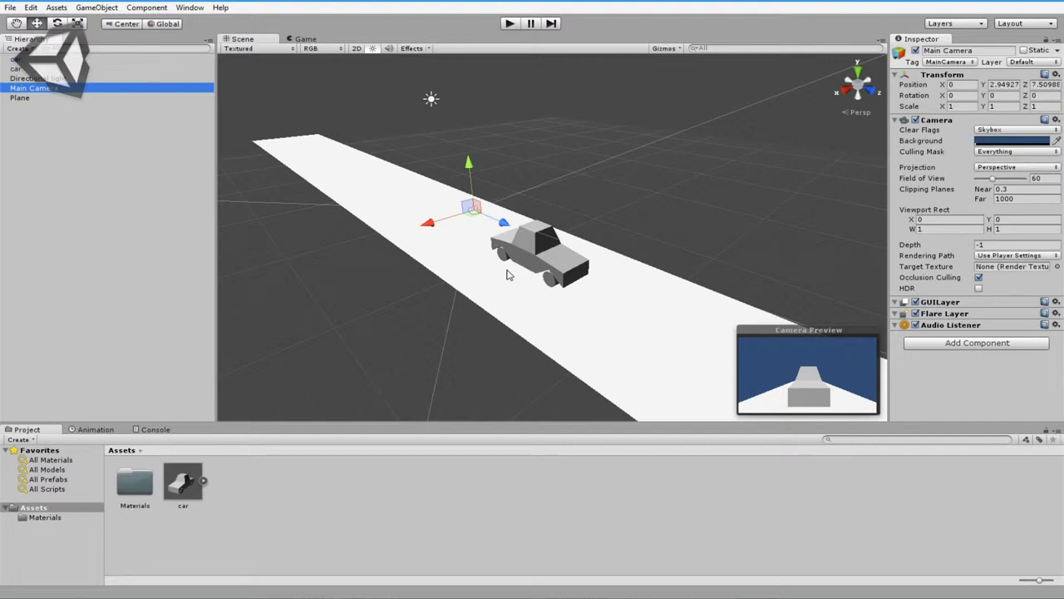
- Raise Main Camera to Y 4.10326 tilted down 10.77° behind the car, then shift the car along the road
left_click_drag(433, 226, 449, 226)
left_click_drag(474, 170, 472, 145)
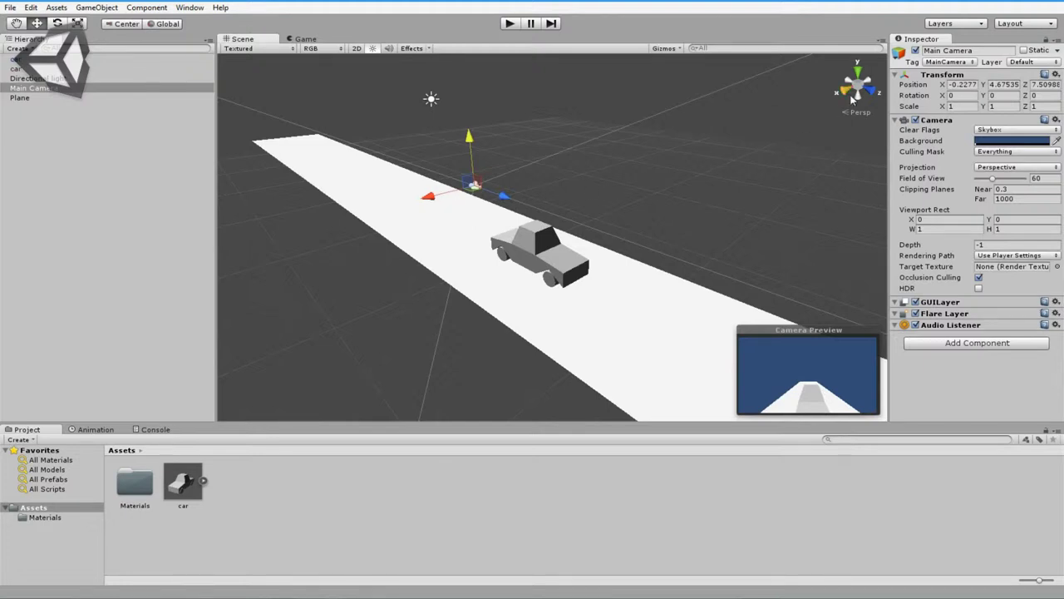
left_click_drag(941, 96, 7, 116)
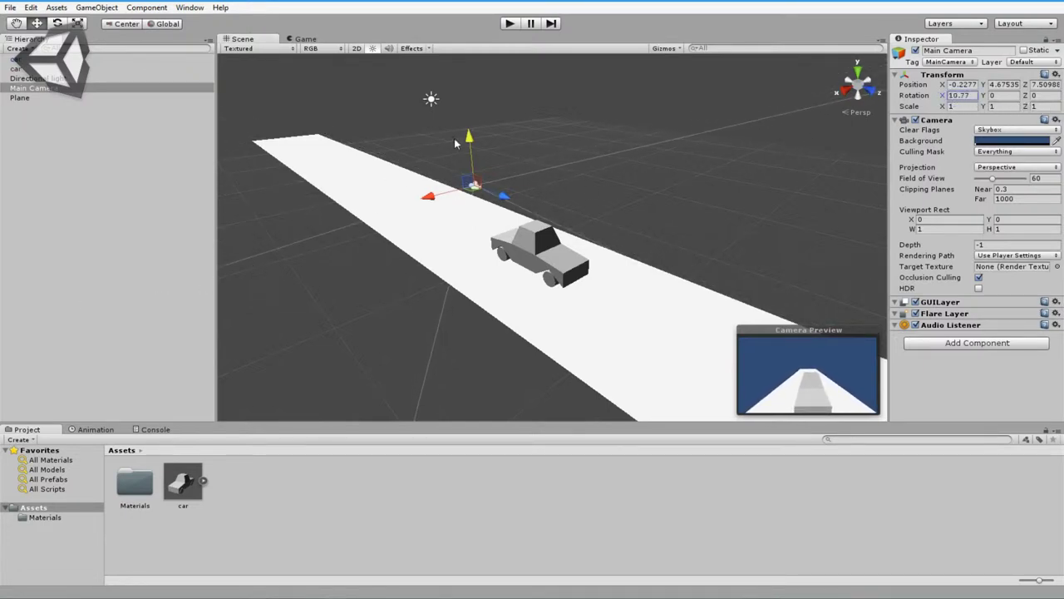
left_click_drag(470, 141, 471, 143)
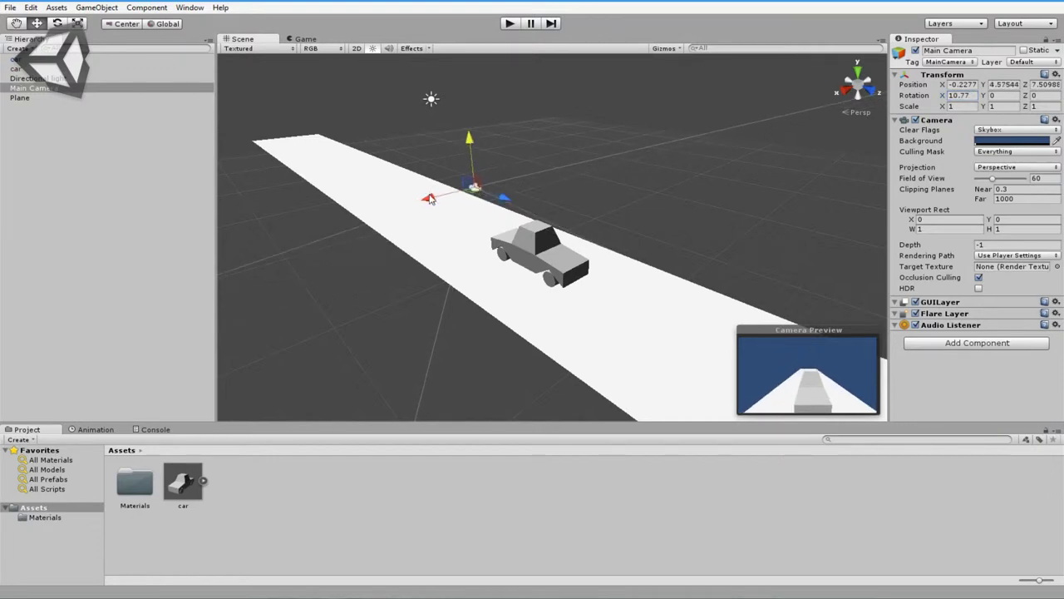
left_click_drag(427, 200, 428, 206)
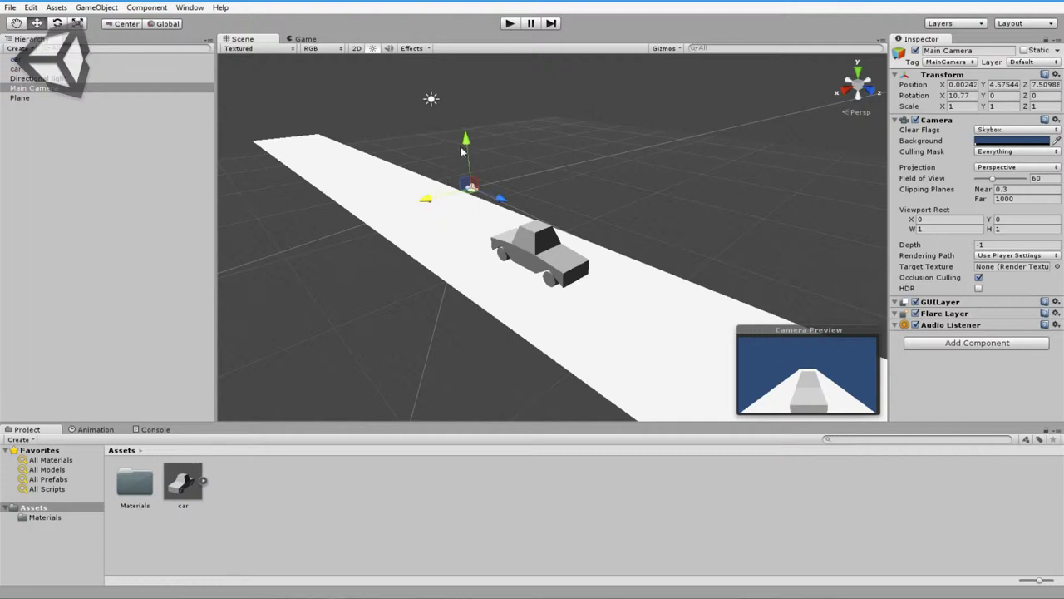
left_click_drag(466, 139, 466, 145)
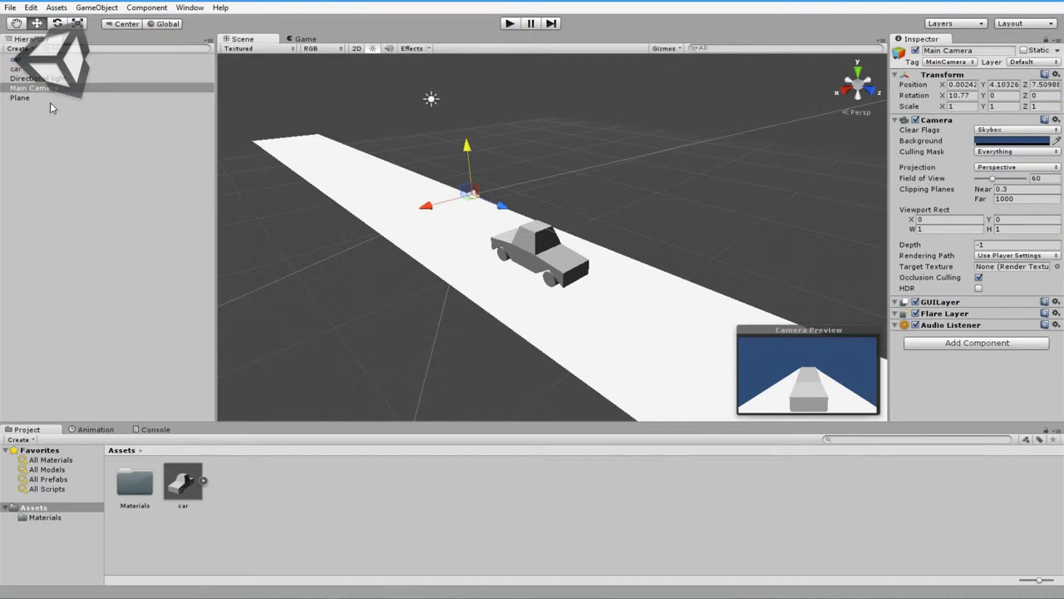
left_click(526, 248)
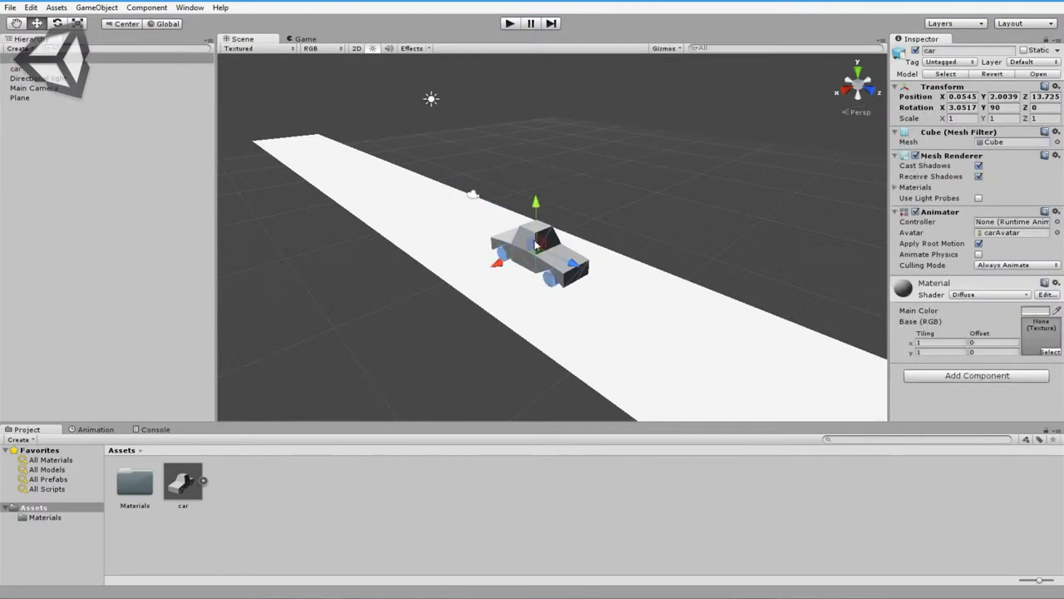
mouse_move(506, 268)
left_mouse_down()
mouse_move(525, 266)
mouse_move(591, 217)
left_mouse_up()
- Parent Main Camera under the car and delete the leftover broken car object
left_click(35, 89)
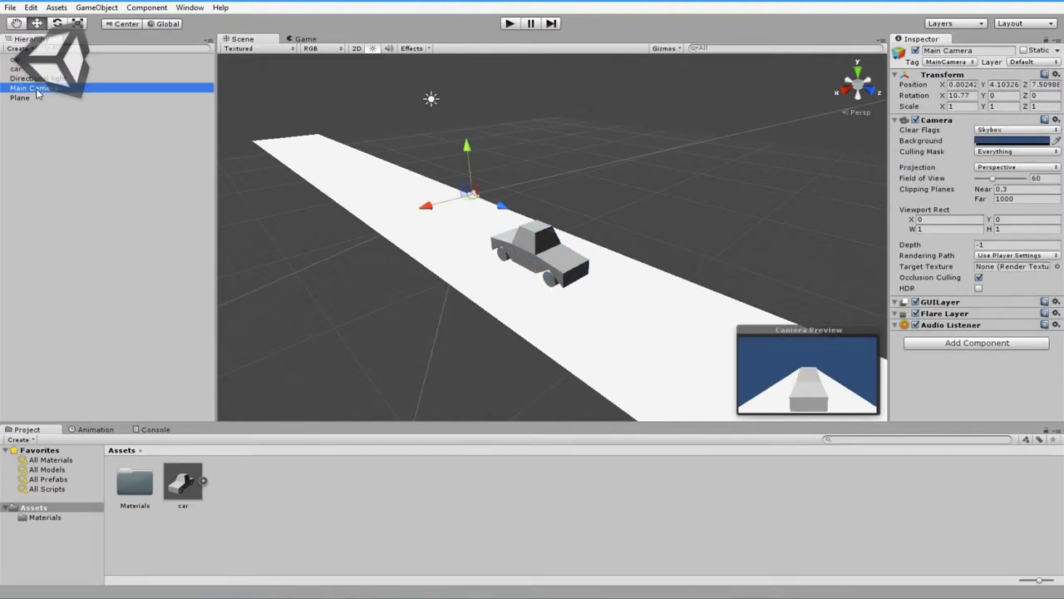
left_click_drag(31, 93, 21, 59)
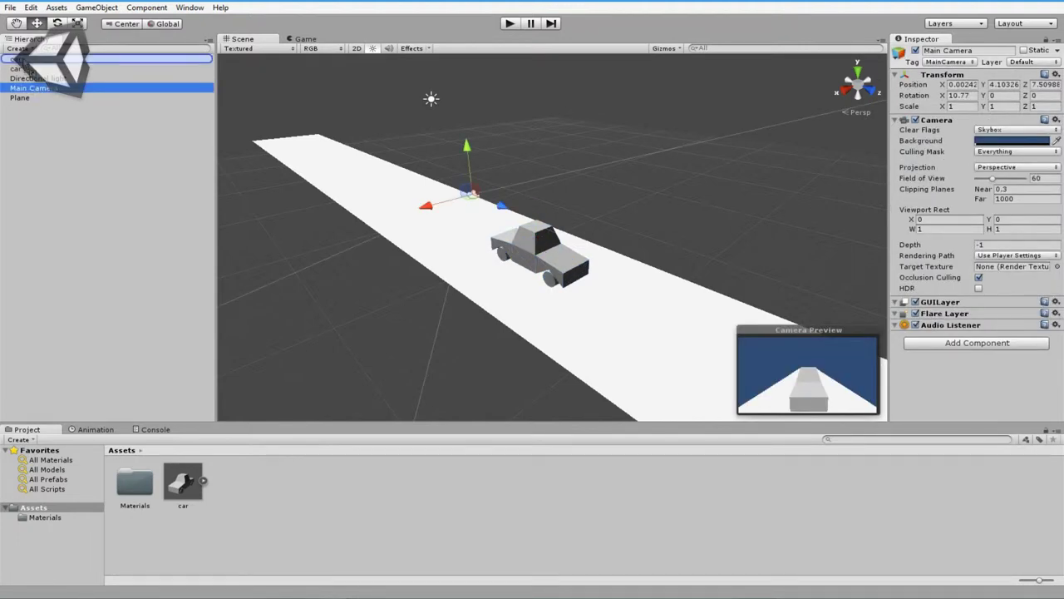
left_click(21, 68)
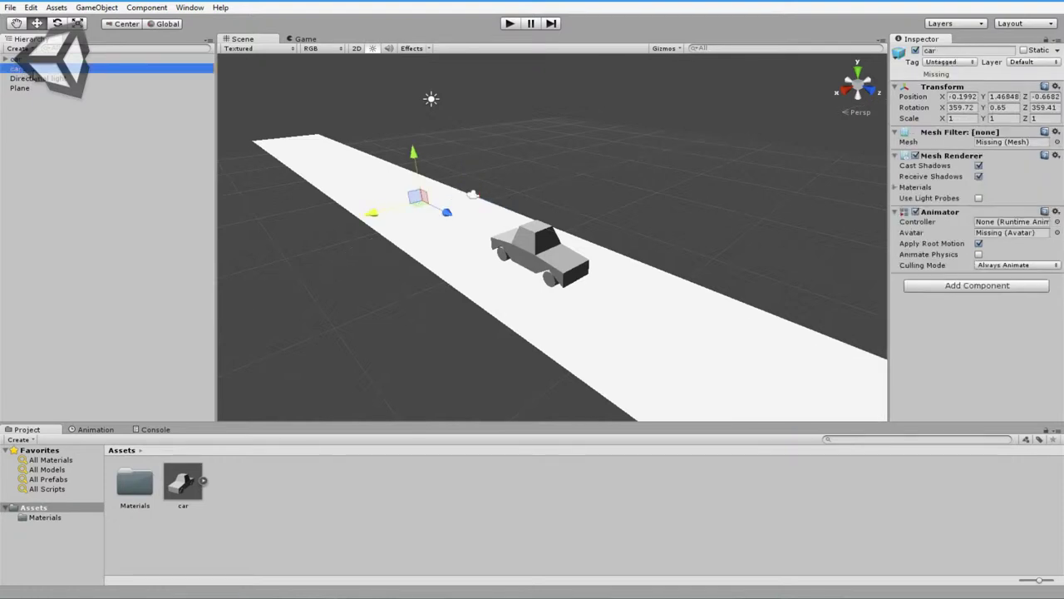
key("Delete")
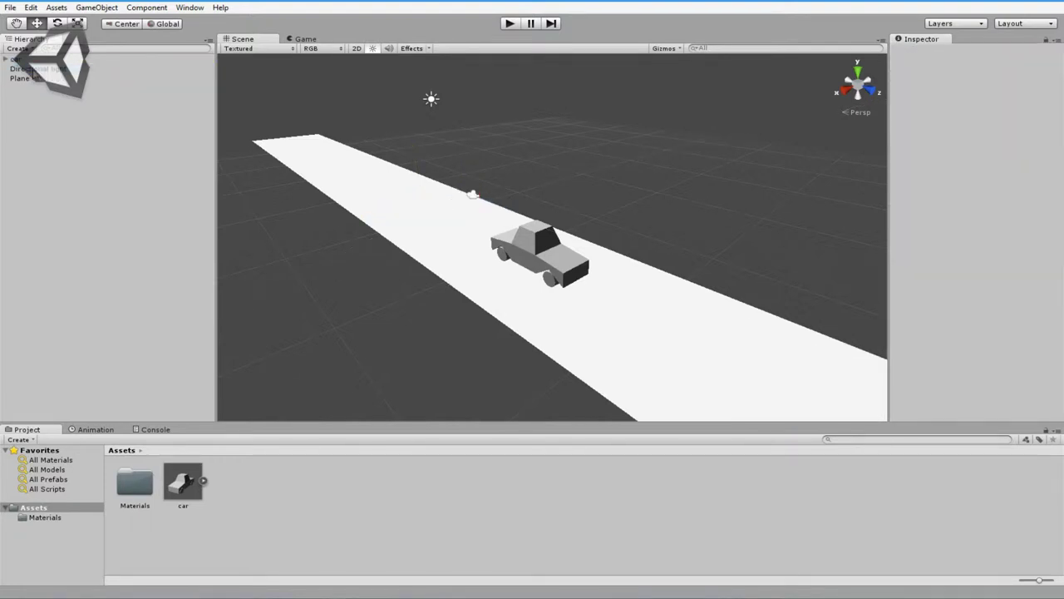
- Test camera follow by moving the car and undoing, then run and stop Play mode
left_click(23, 59)
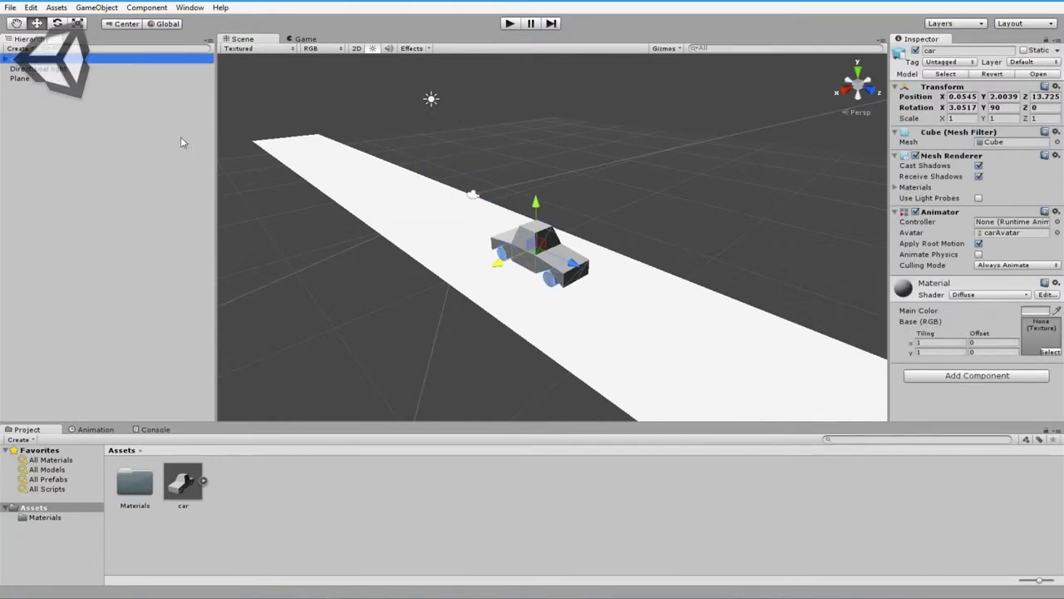
left_click_drag(502, 265, 471, 230)
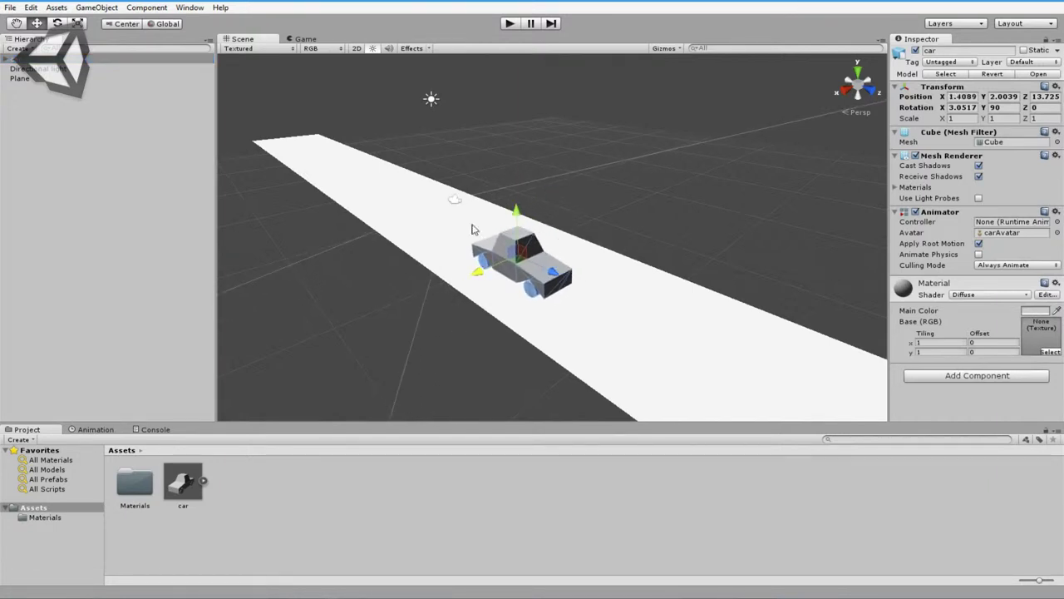
left_click_drag(479, 273, 516, 271)
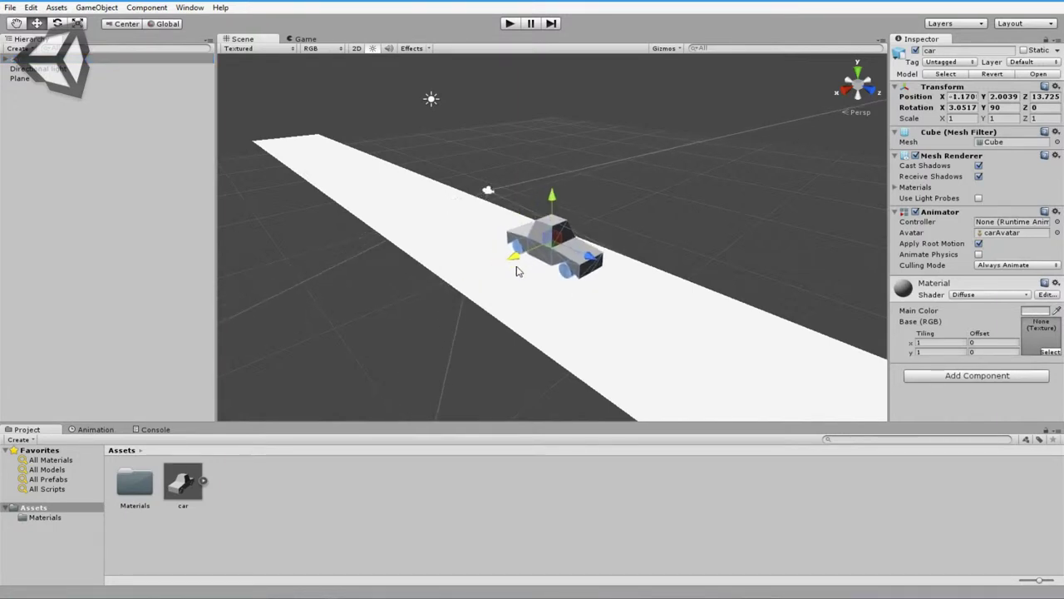
key("ctrl+z")
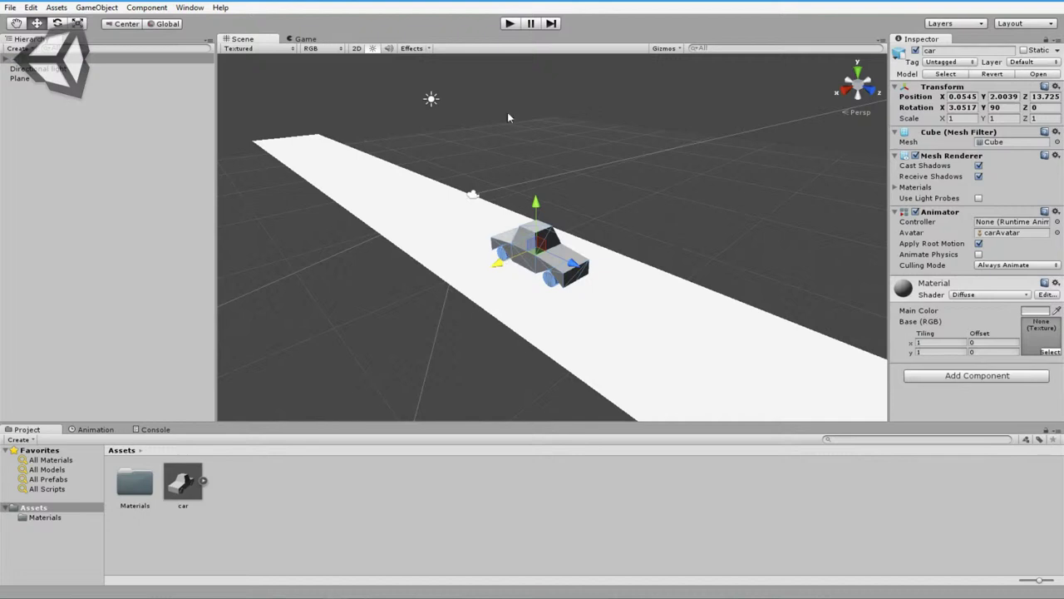
left_click(509, 24)
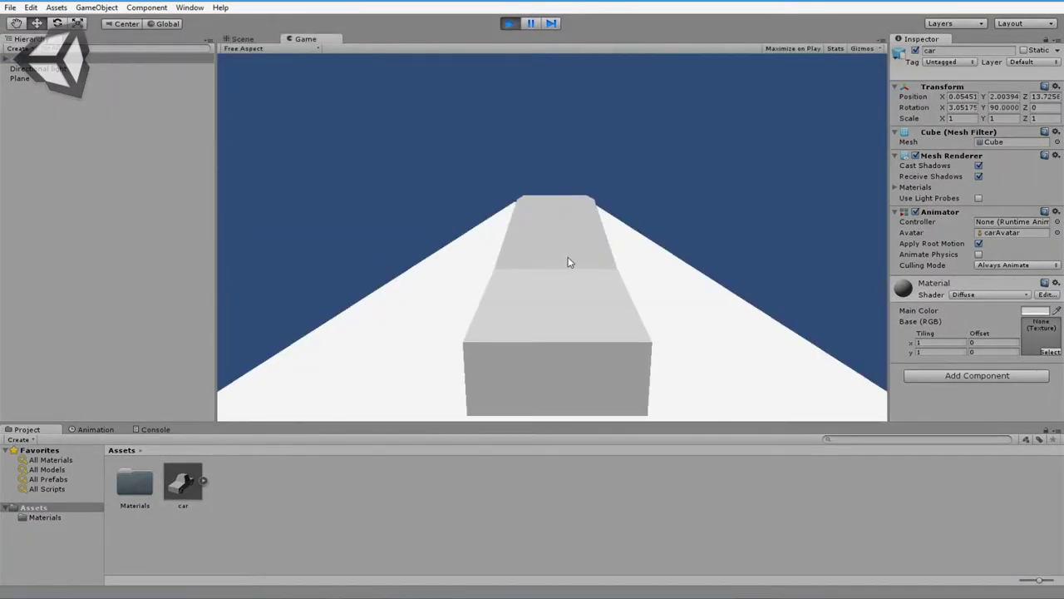
left_click(509, 23)
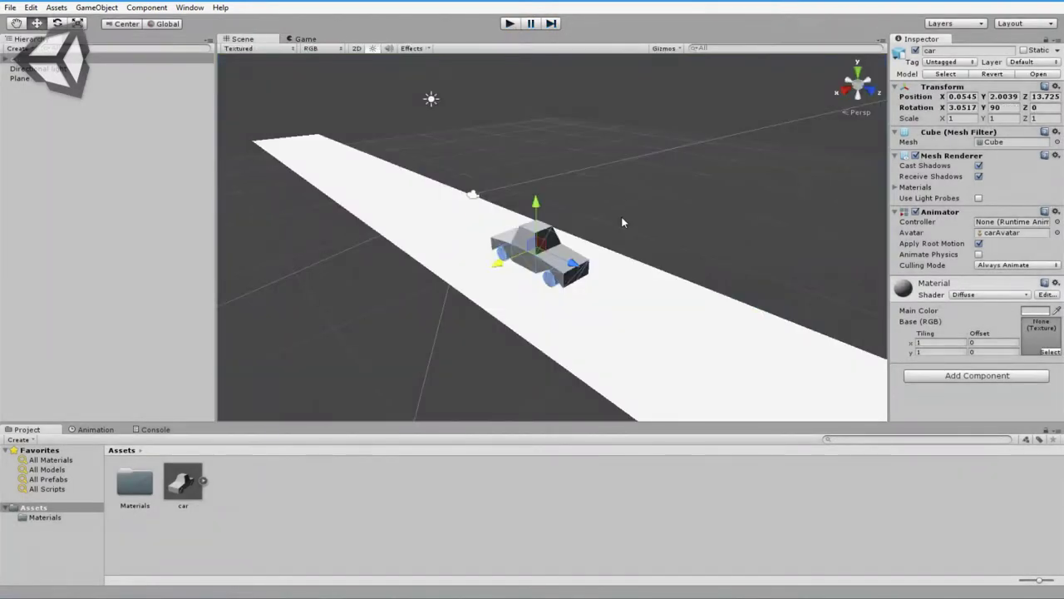
- Set Main Camera's background colour to light blue (176, 207, 255)
left_click(472, 196)
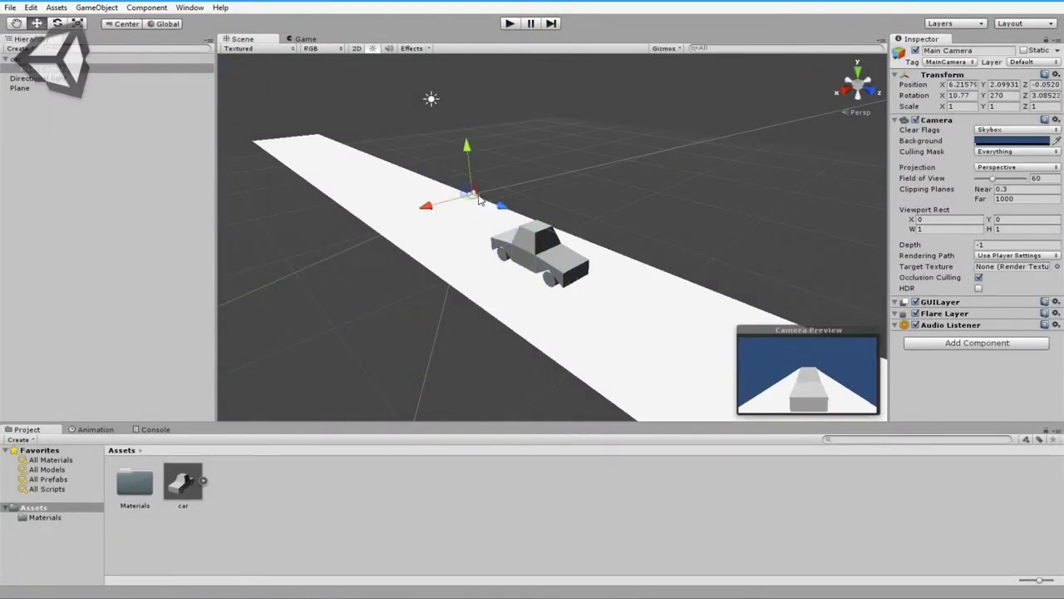
left_click(1009, 141)
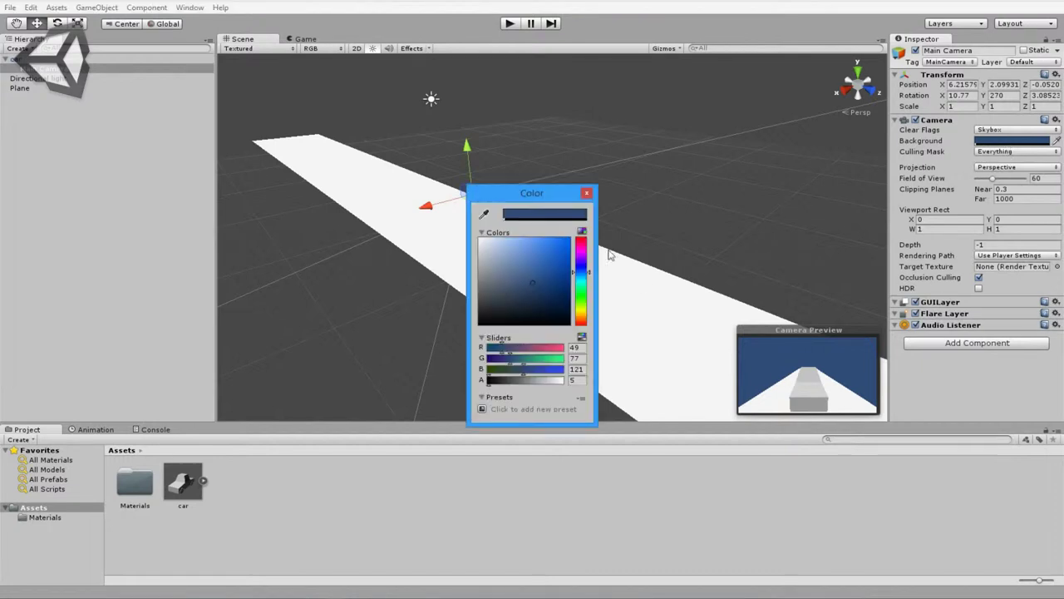
left_click_drag(533, 267, 509, 237)
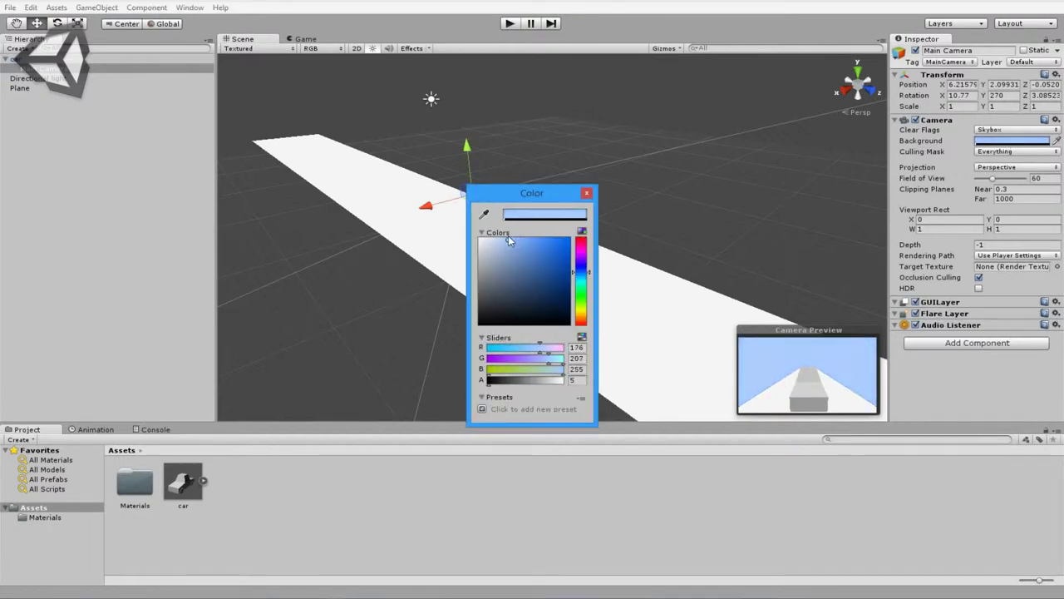
left_click(586, 193)
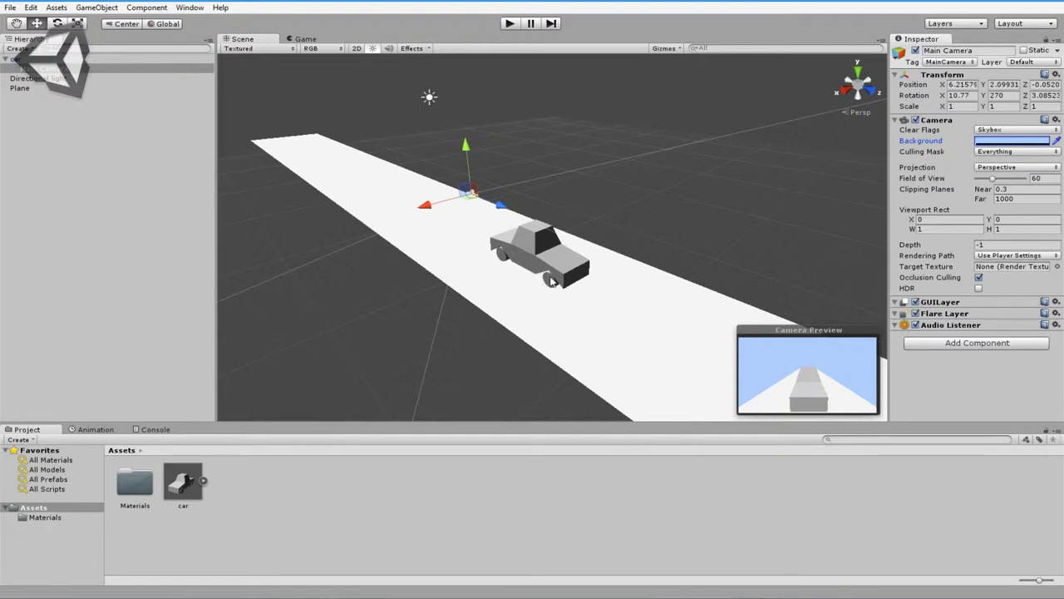
left_click(548, 251)
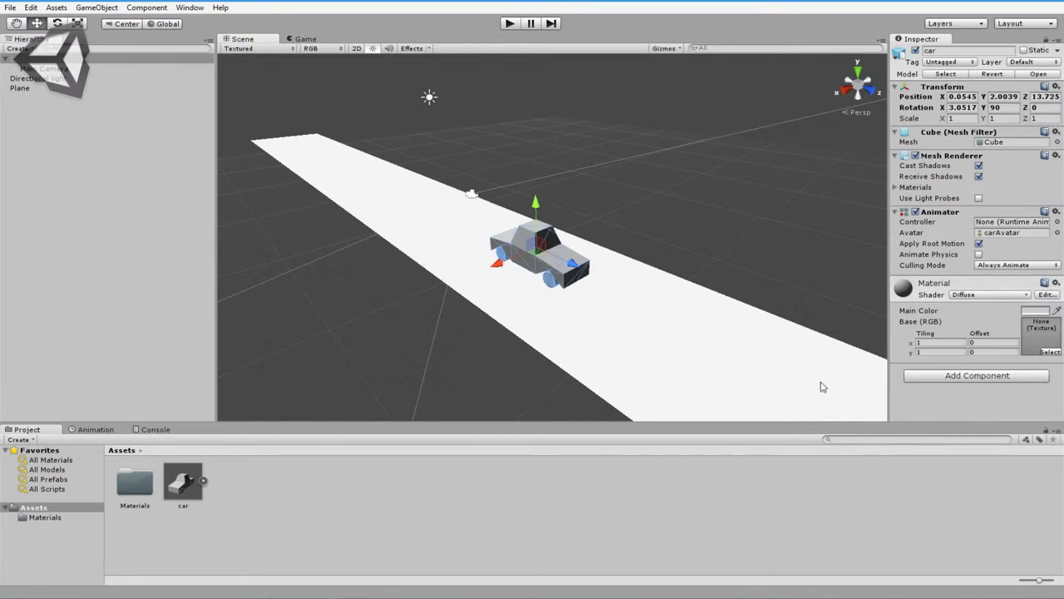
- Add a new CSharp script component named Move to the car
left_click(946, 378)
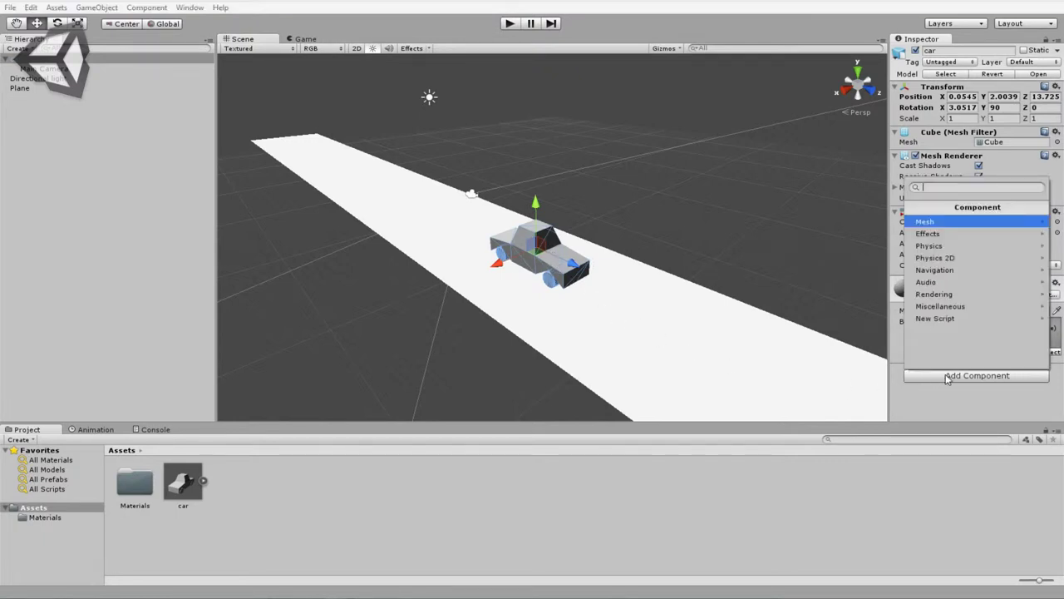
left_click(946, 320)
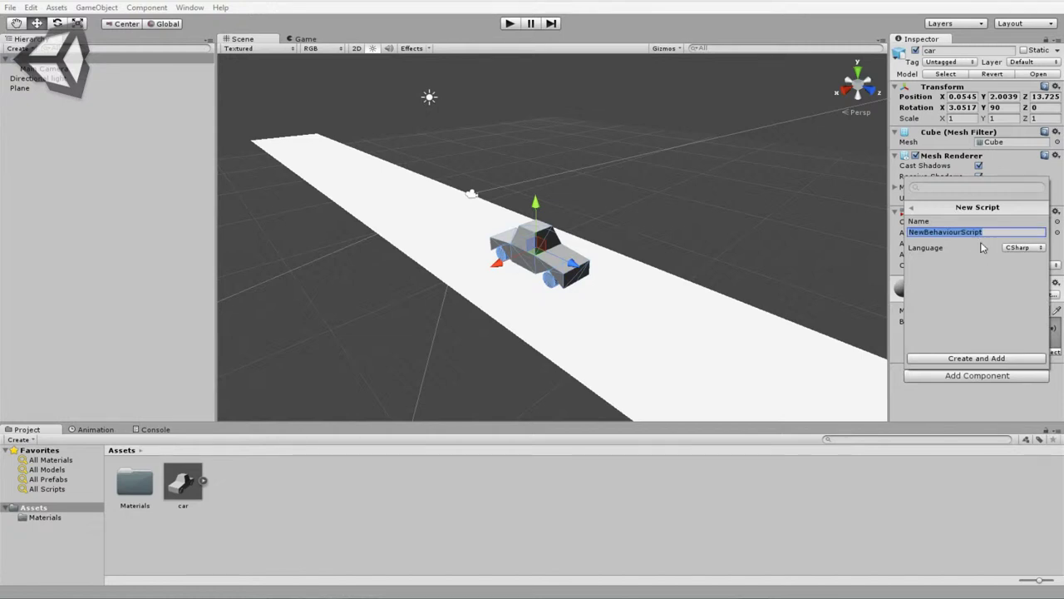
type("Move")
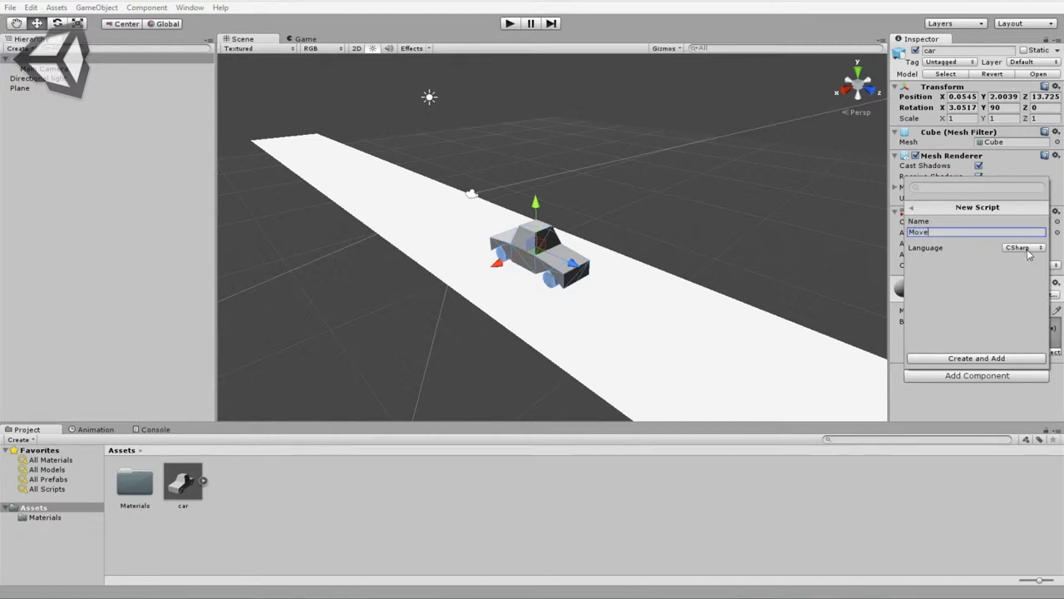
left_click(1028, 253)
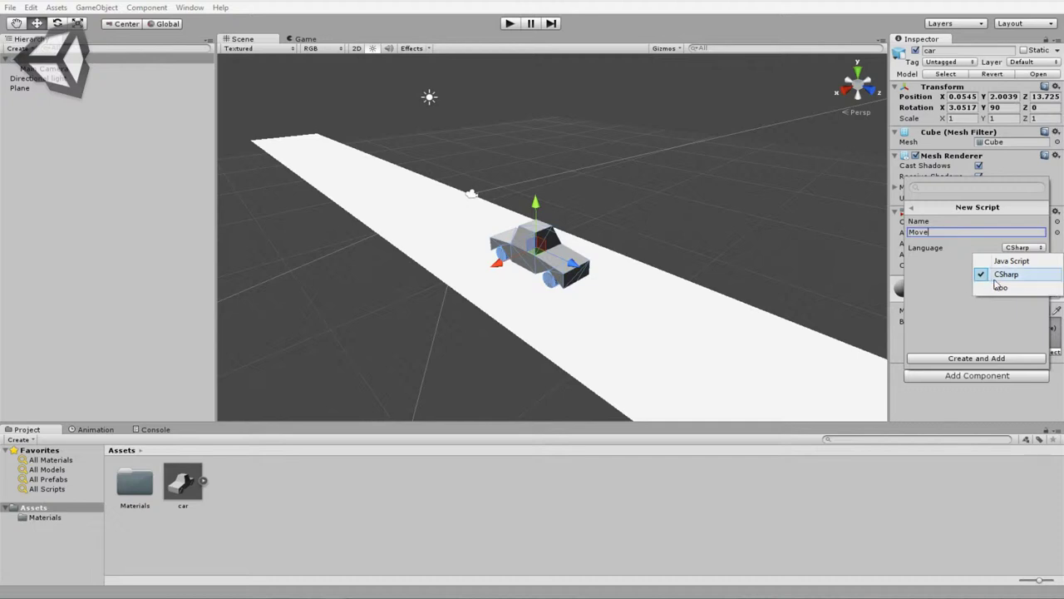
left_click(974, 327)
left_click(977, 359)
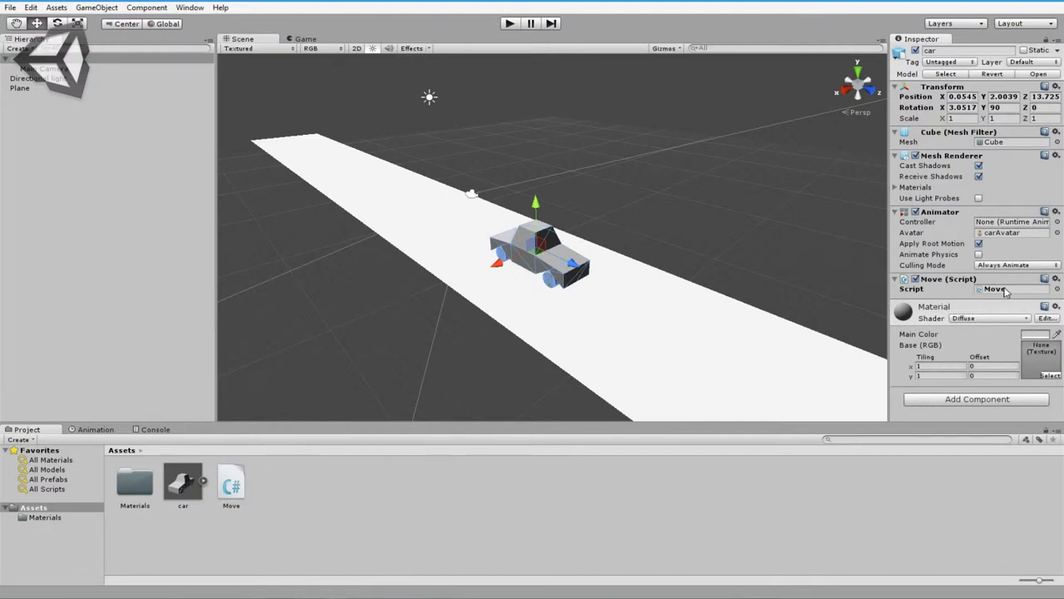
- Open the Move script in MonoDevelop with the editor maximized
double_click(243, 487)
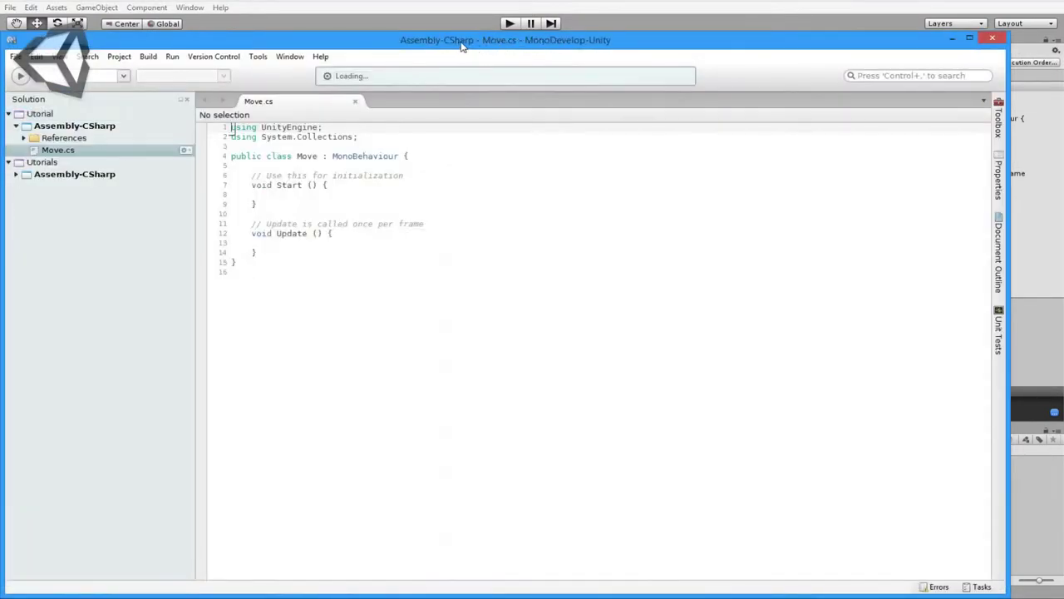
left_click_drag(524, 40, 517, 3)
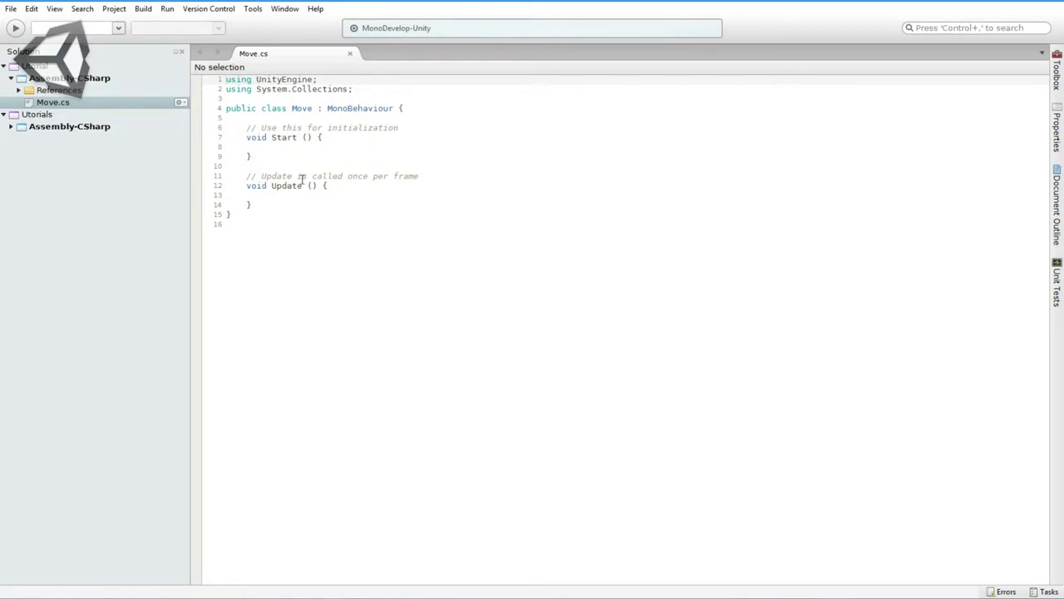
scroll(327, 216, "up", 1, "ctrl")
scroll(327, 218, "up", 2, "ctrl")
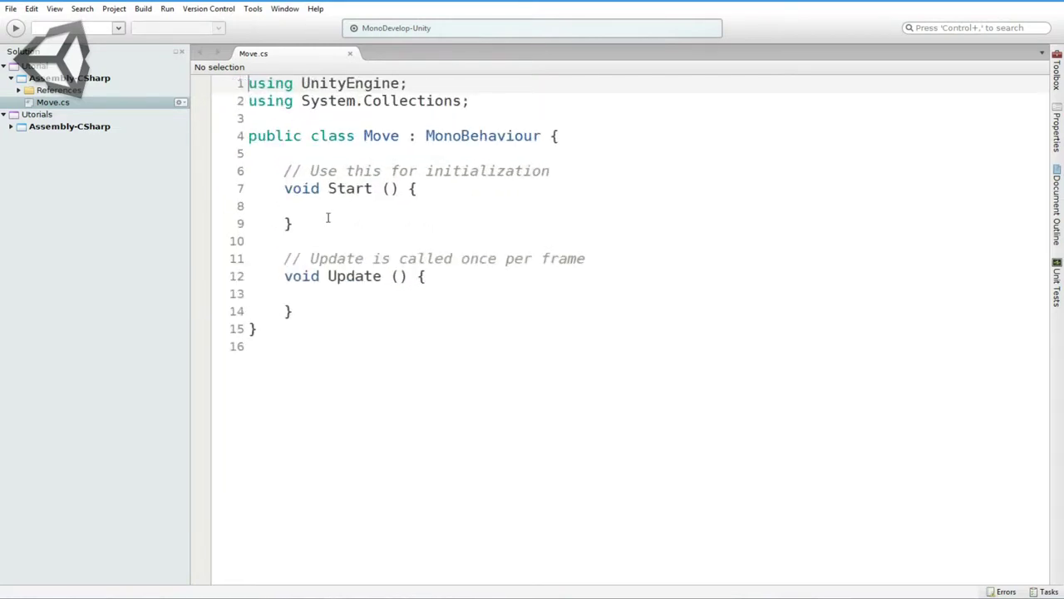
scroll(328, 218, "up", 1, "ctrl")
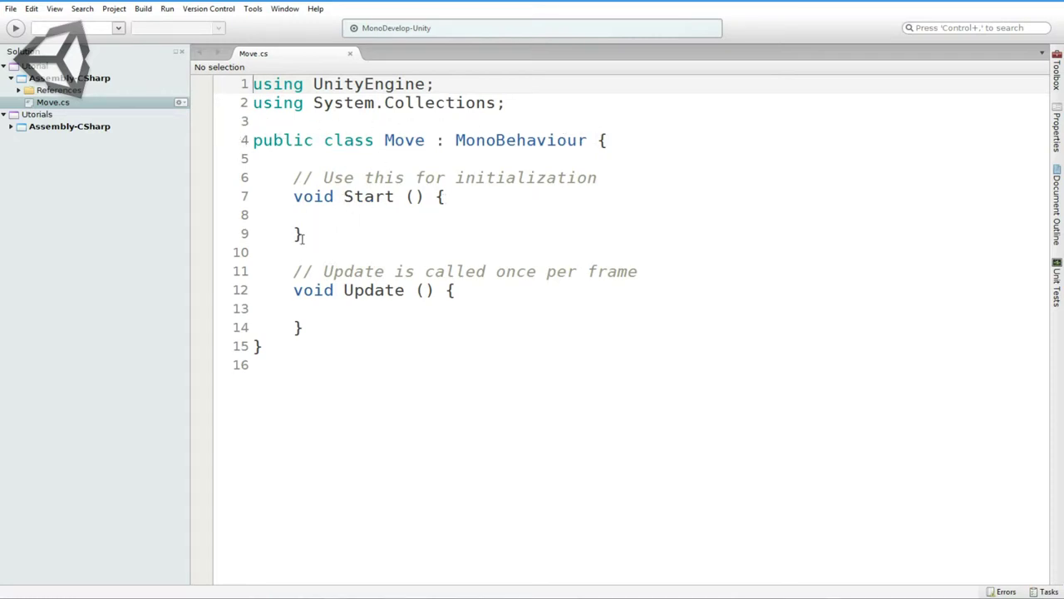
- Delete the Start method and the empty trailing lines
left_click(304, 234)
left_click_drag(303, 234, 235, 158)
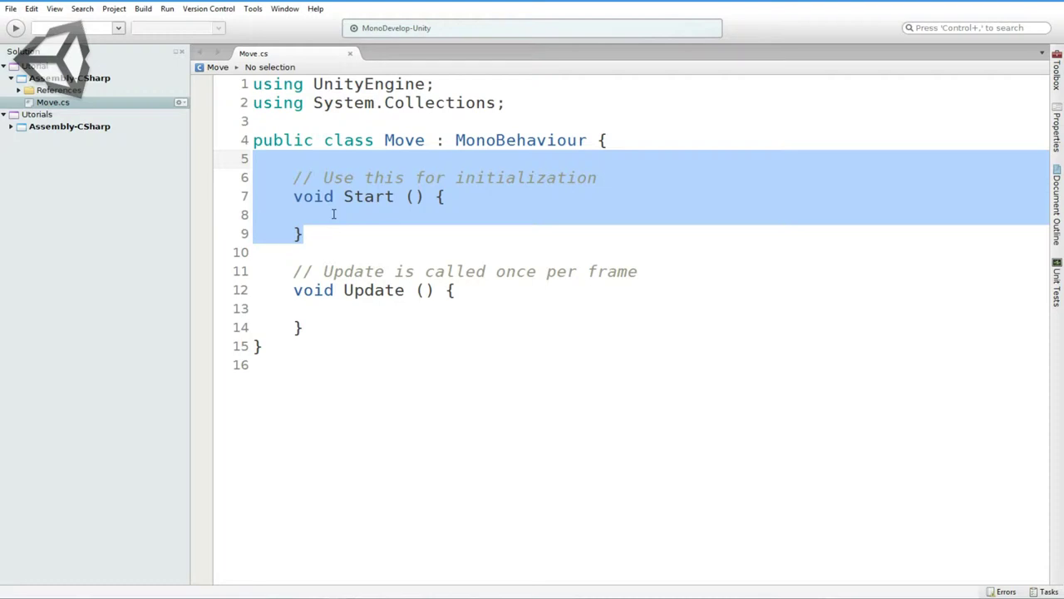
key("Delete")
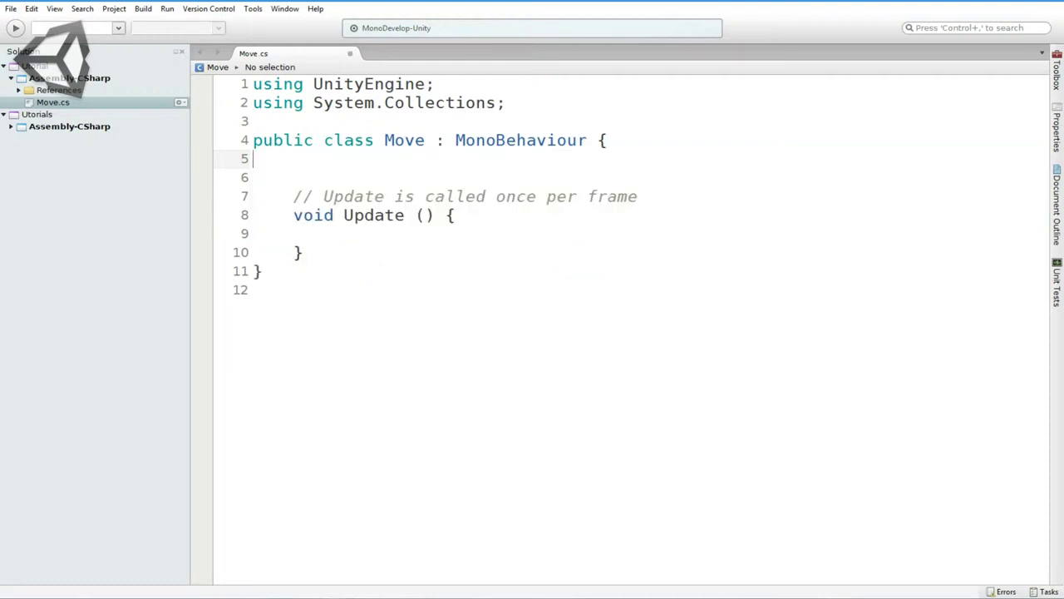
key("BackSpace")
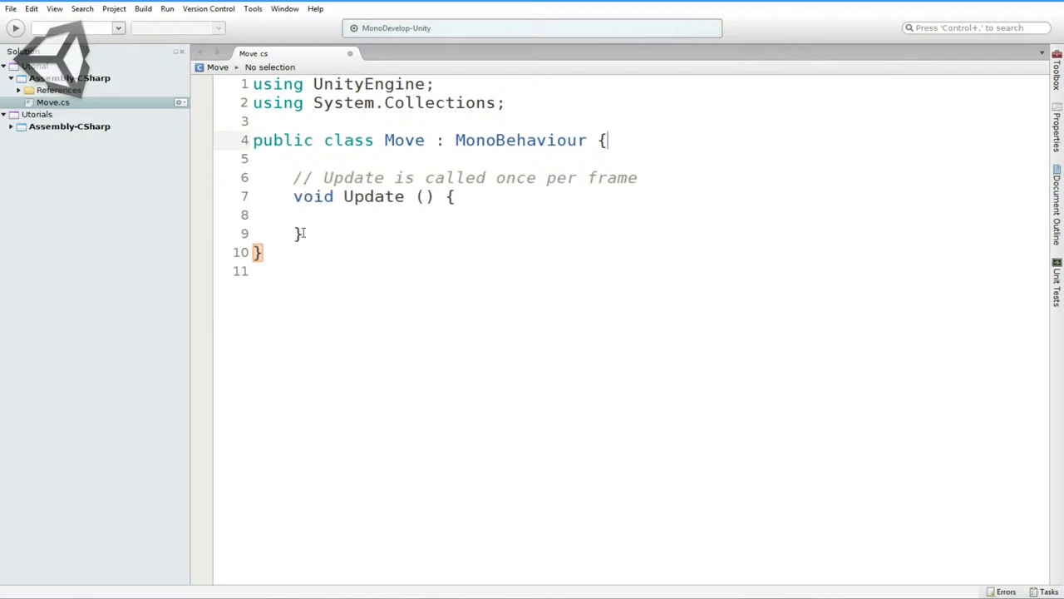
left_click(265, 269)
key("BackSpace")
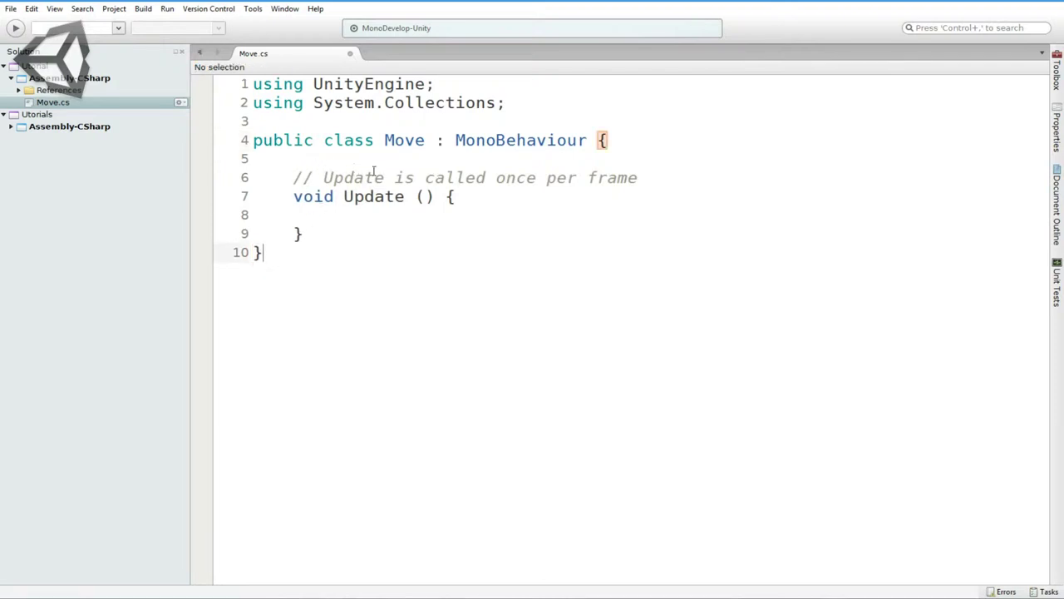
- Remove the '// Update is called once per frame' comment and blank line above Update
left_click_drag(294, 197, 405, 196)
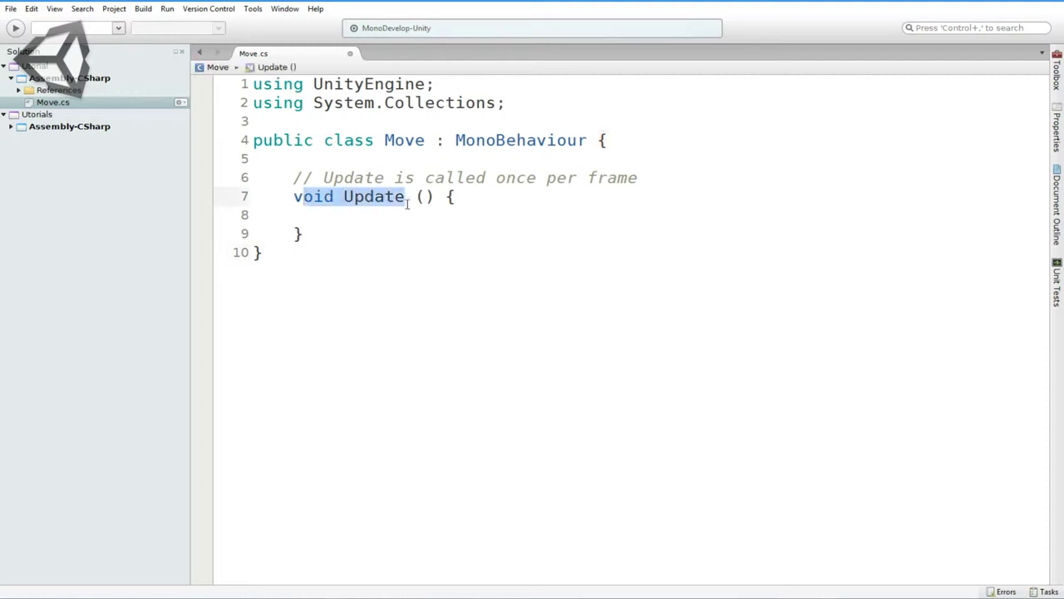
left_click(343, 177)
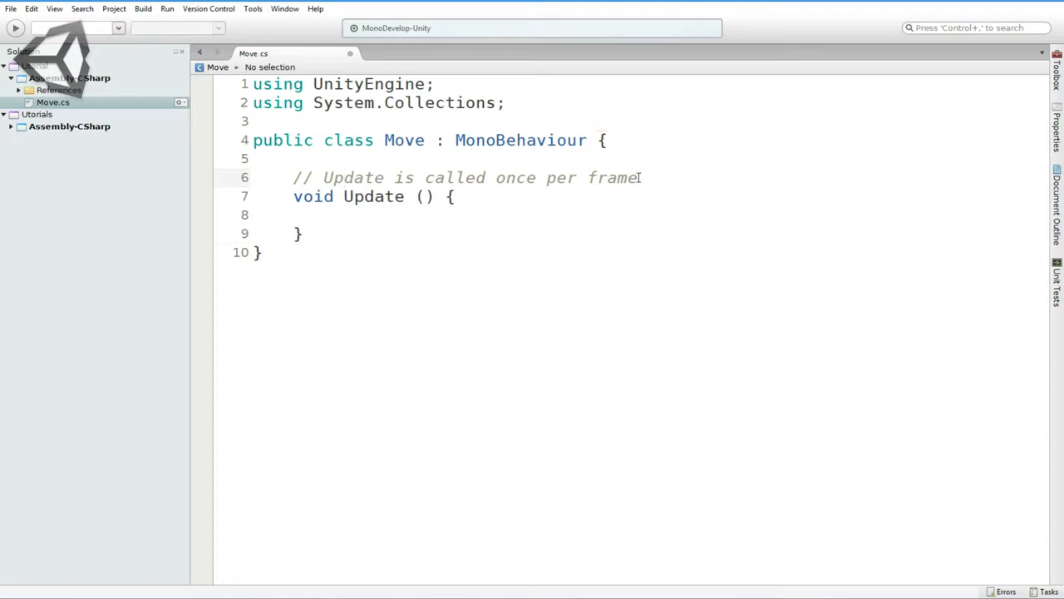
left_click_drag(640, 177, 304, 177)
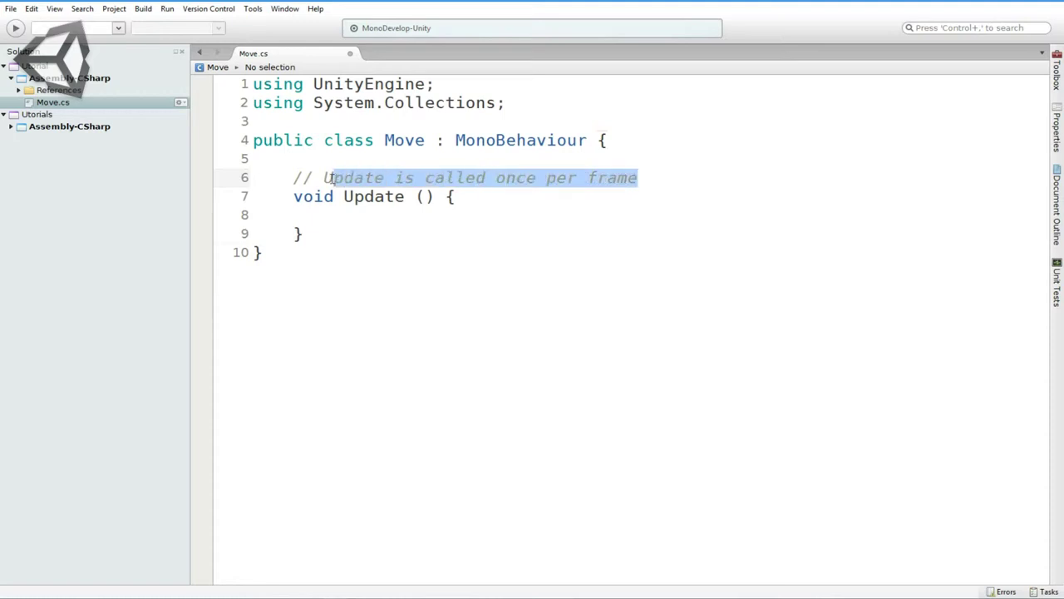
left_click(304, 177)
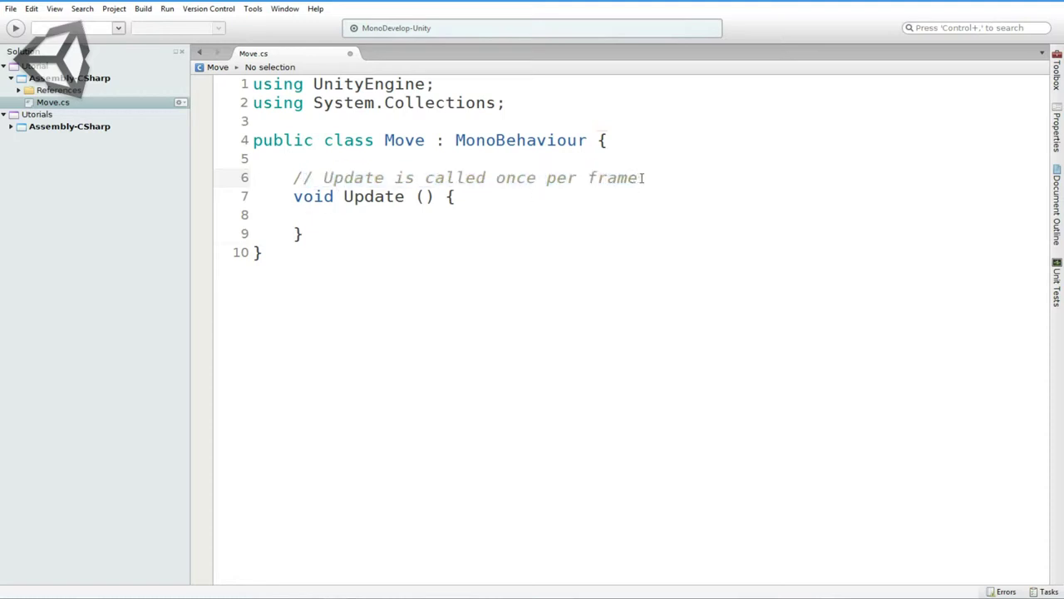
left_click_drag(640, 177, 243, 158)
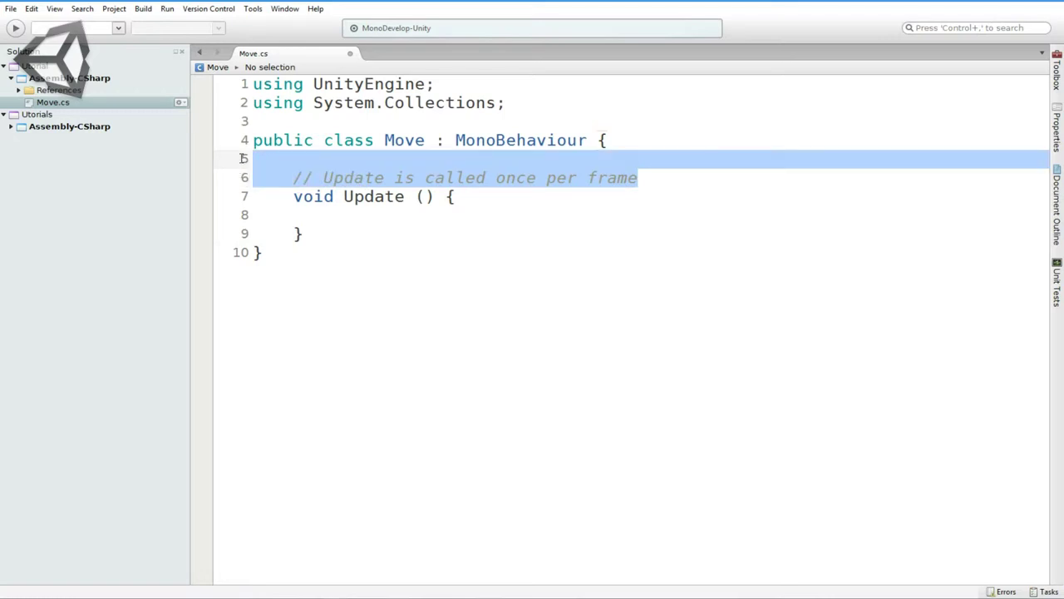
key("BackSpace")
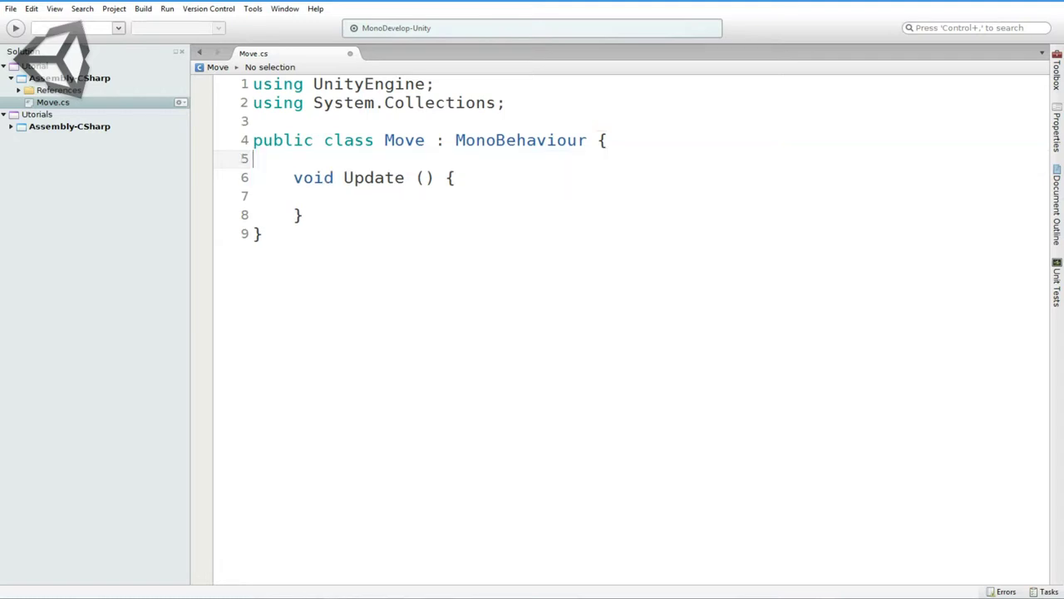
key("BackSpace")
left_click(348, 178)
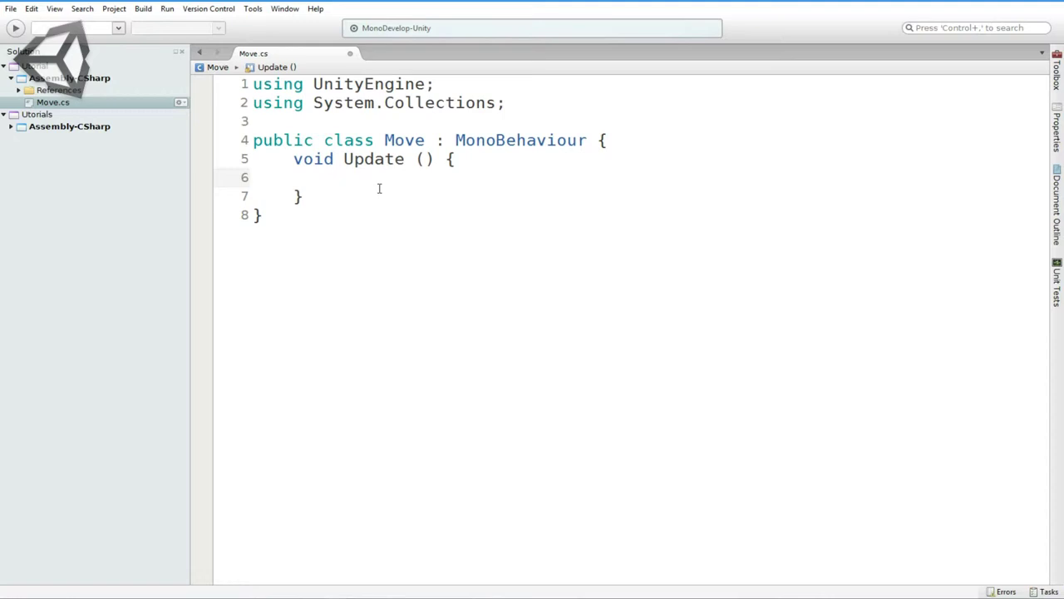
- Type transform.Translate inside Update using autocomplete
type("tr")
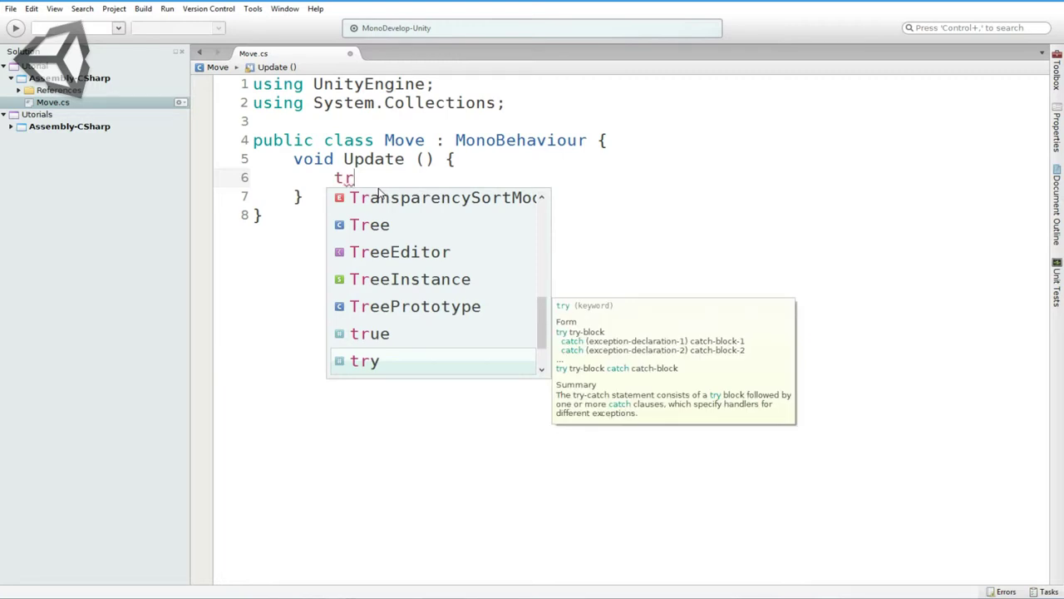
type("a")
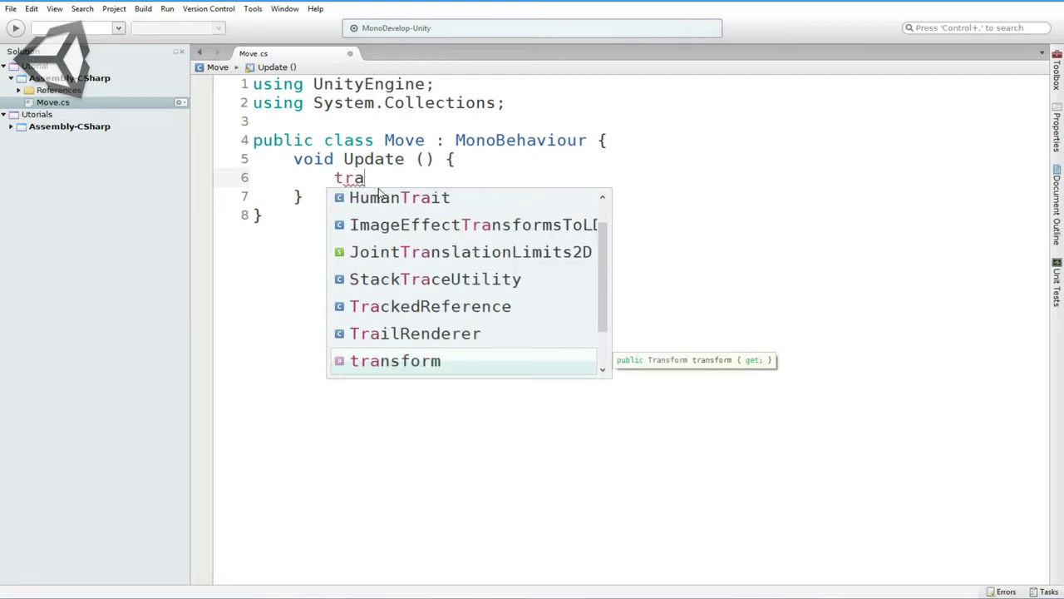
key("Down")
key("Up")
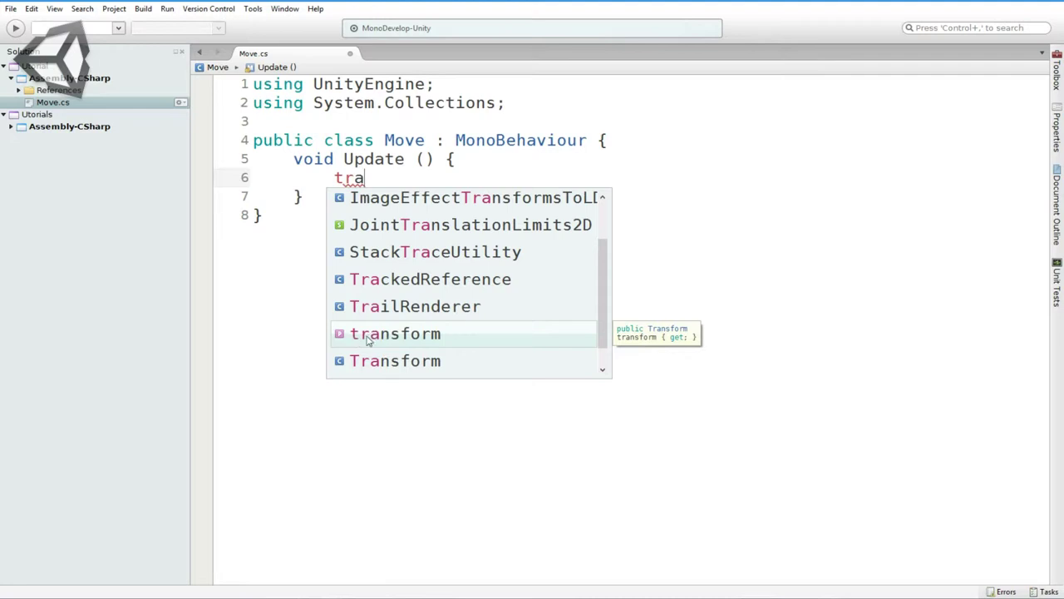
left_click(369, 333)
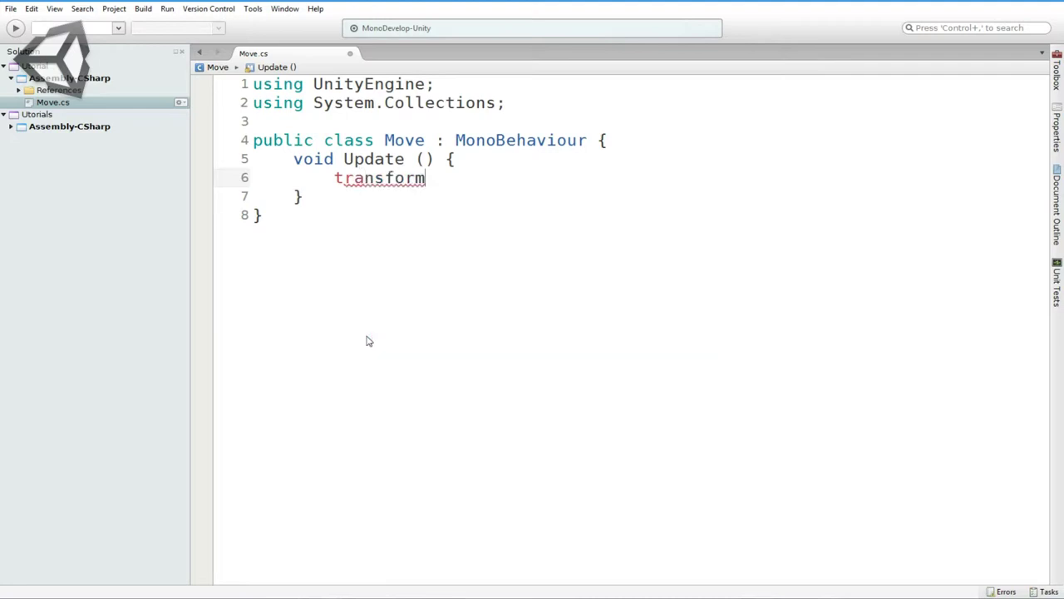
type(".")
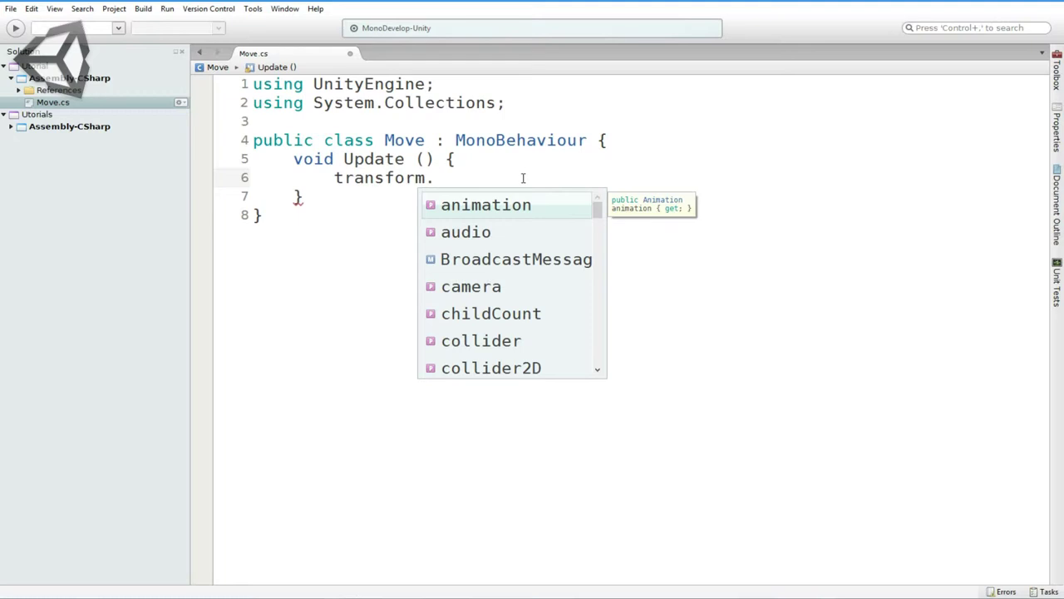
type("tr")
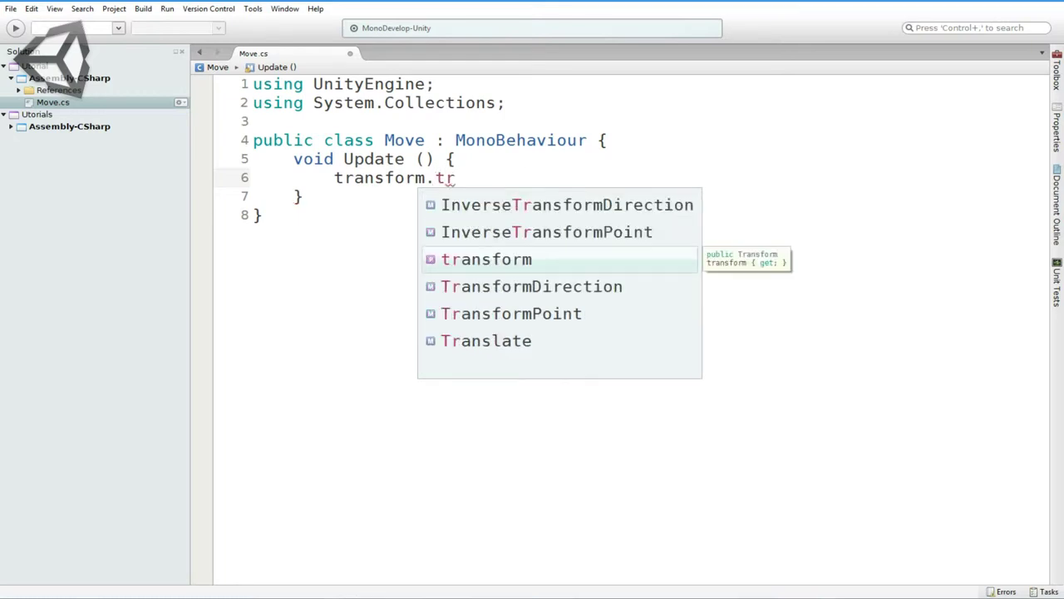
key("Down")
key("Down")
key("Down")
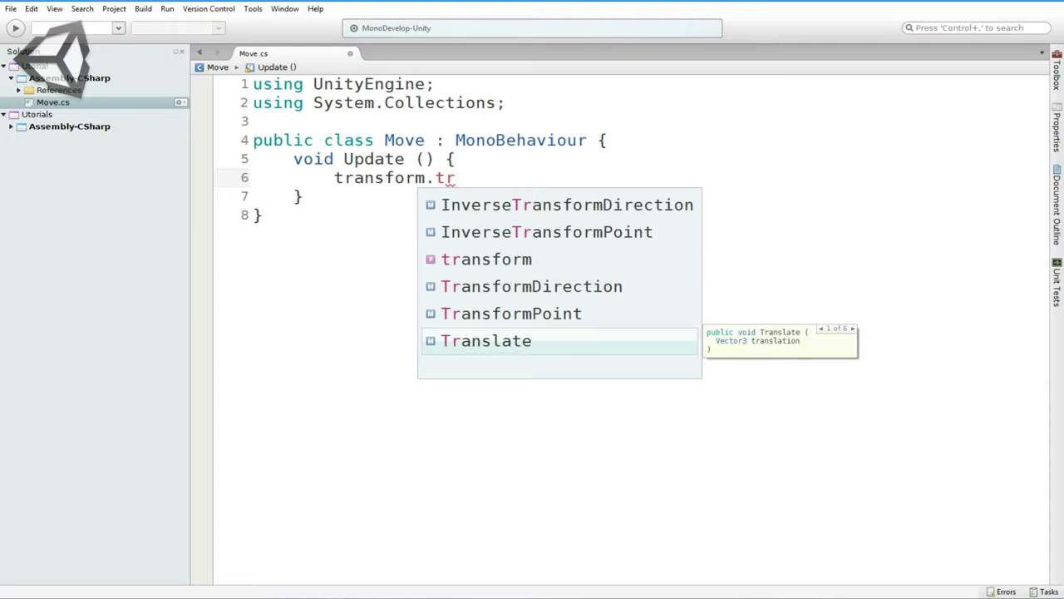
key("Return")
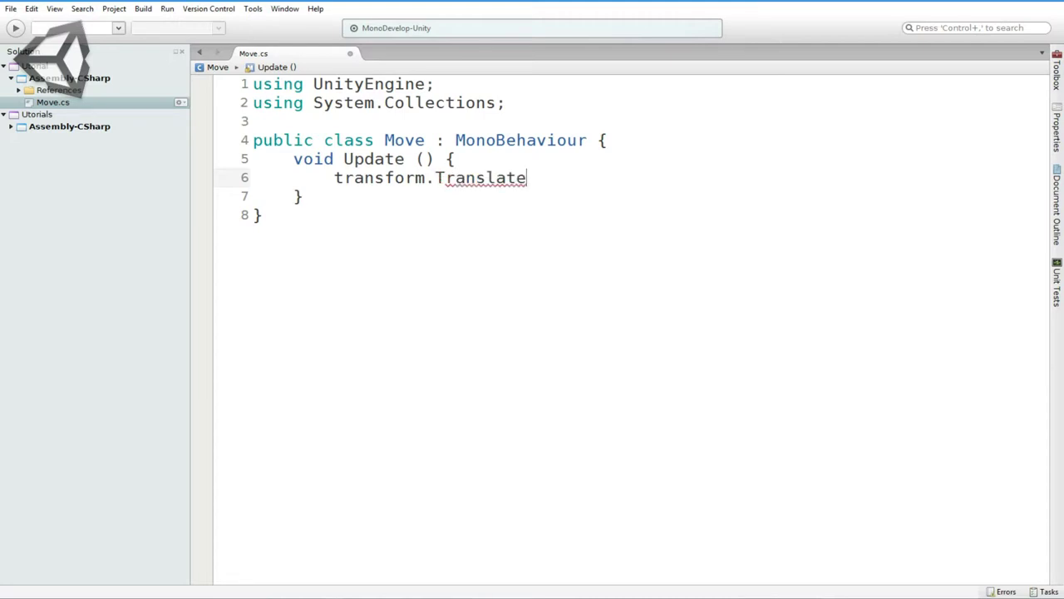
- Complete the call with the argument (Vector3.forward); to finish the statement
type("(")
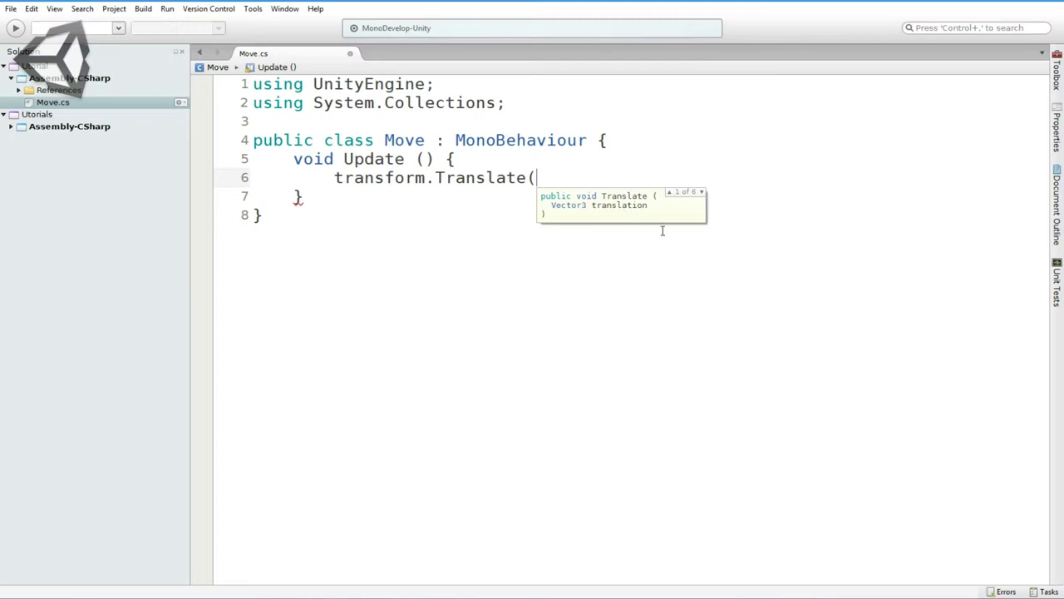
type("ve")
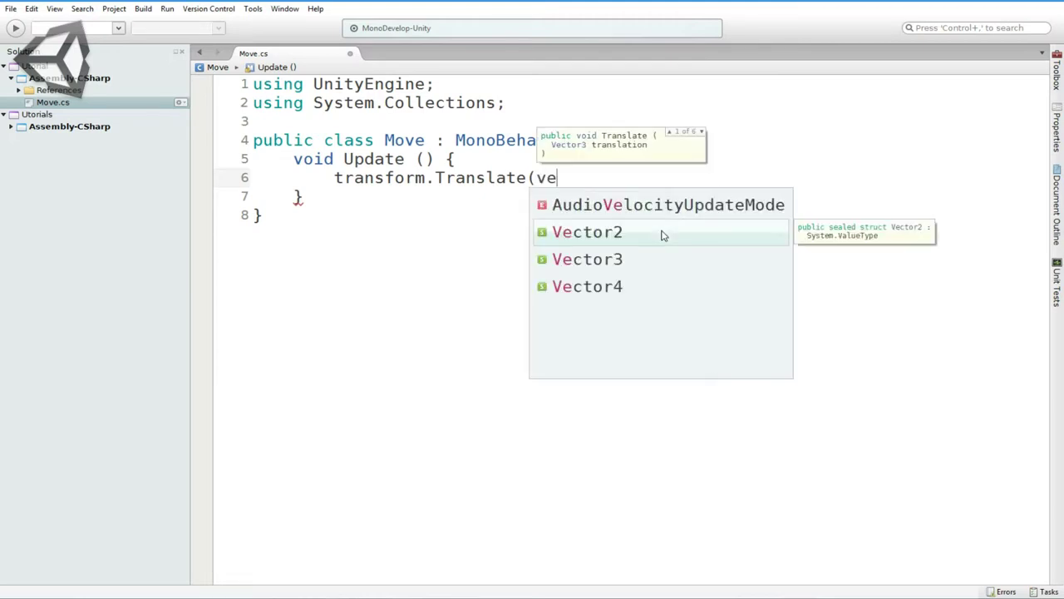
key("Down")
key("Down")
key("Up")
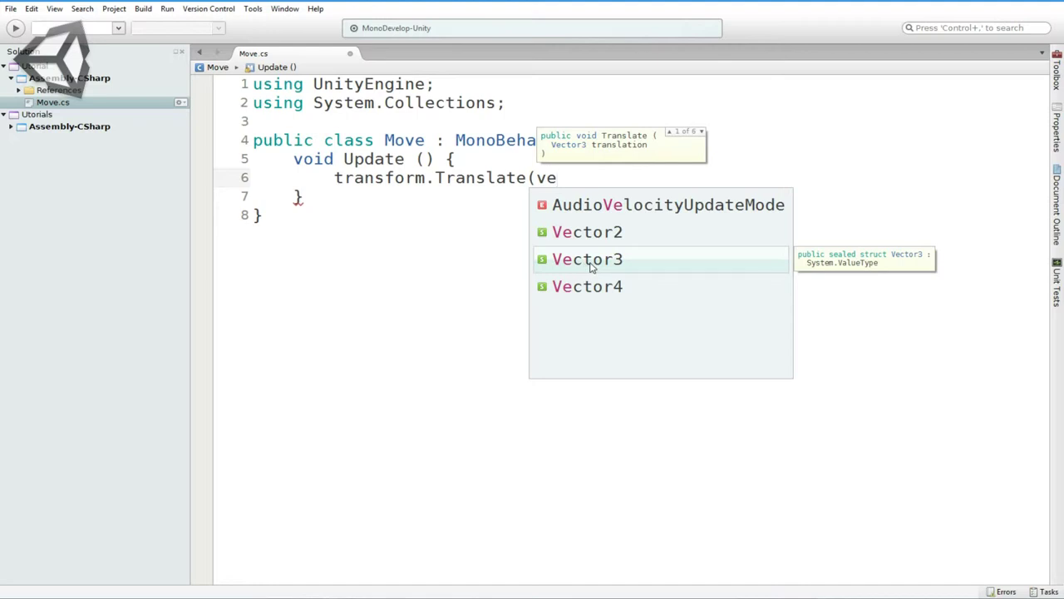
double_click(591, 264)
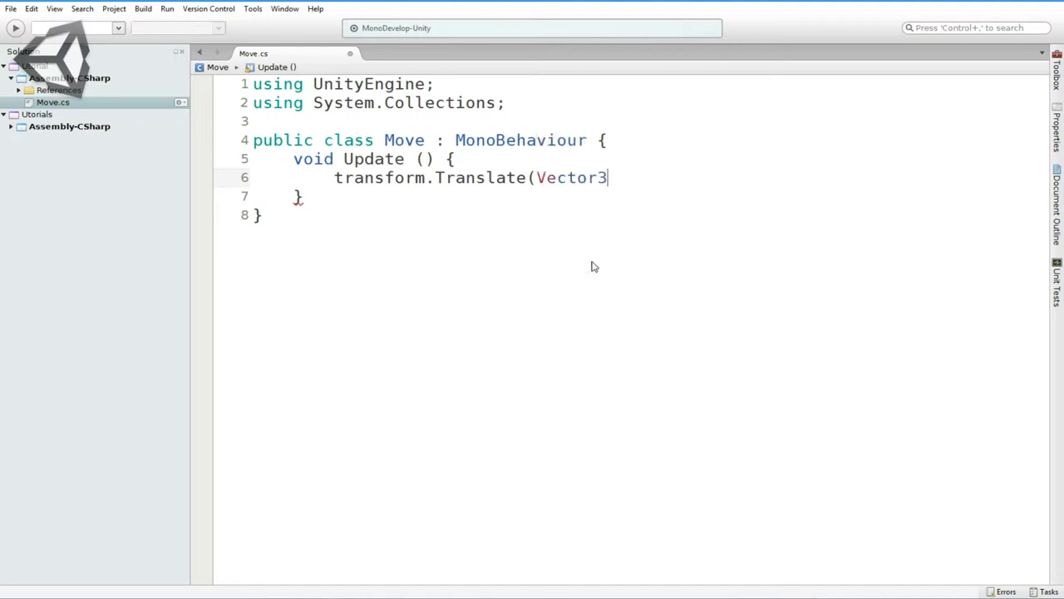
type(".")
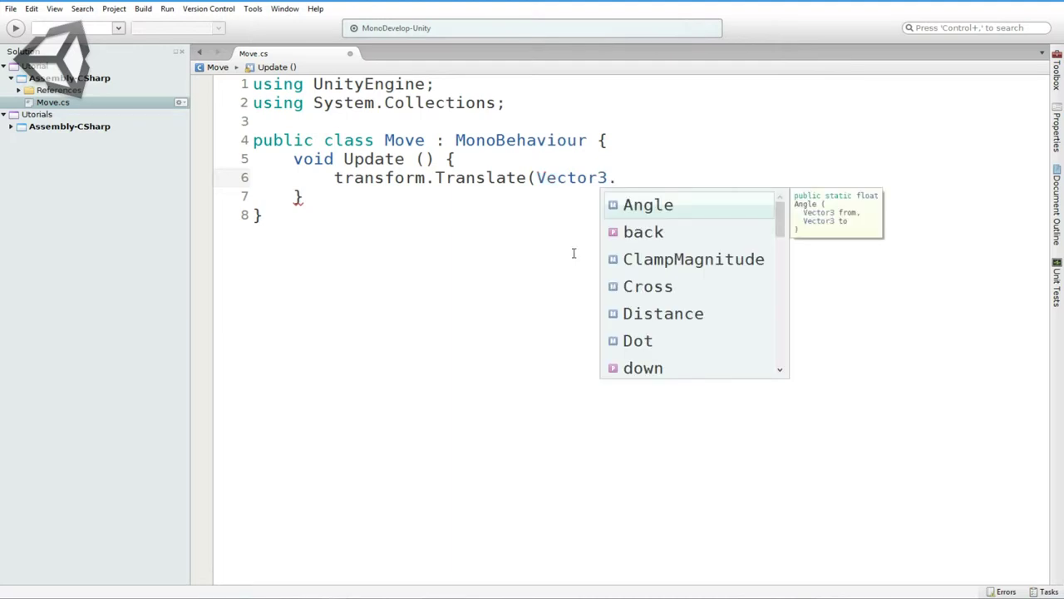
type("fo")
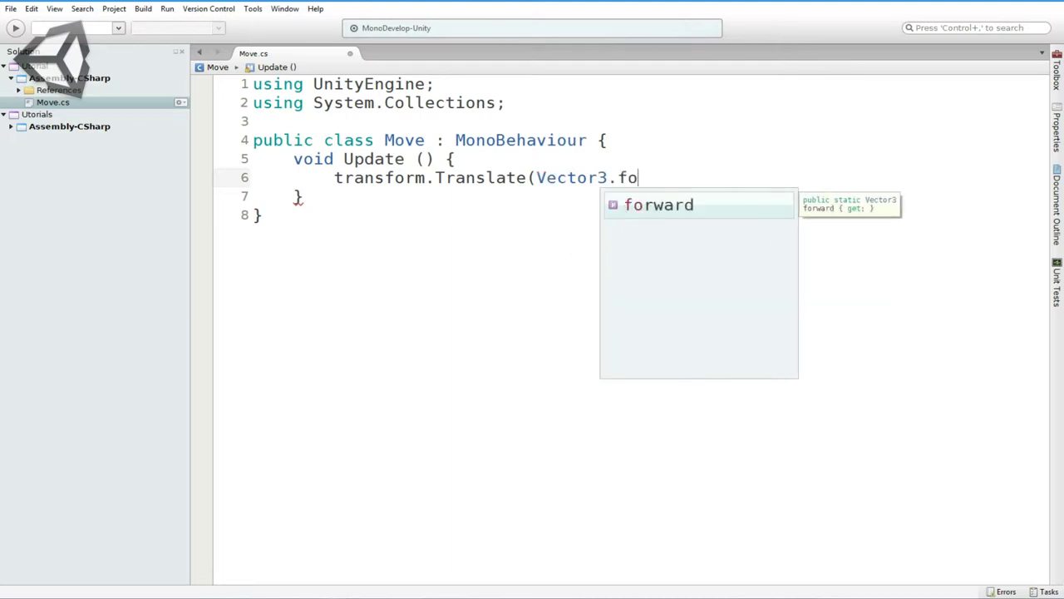
key("Return")
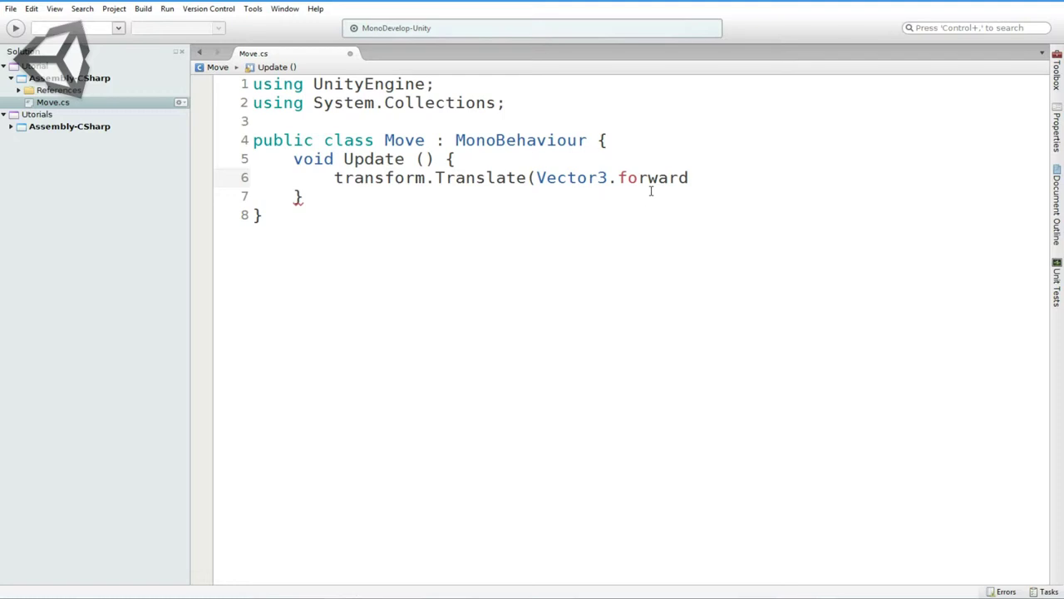
type(")")
type(";")
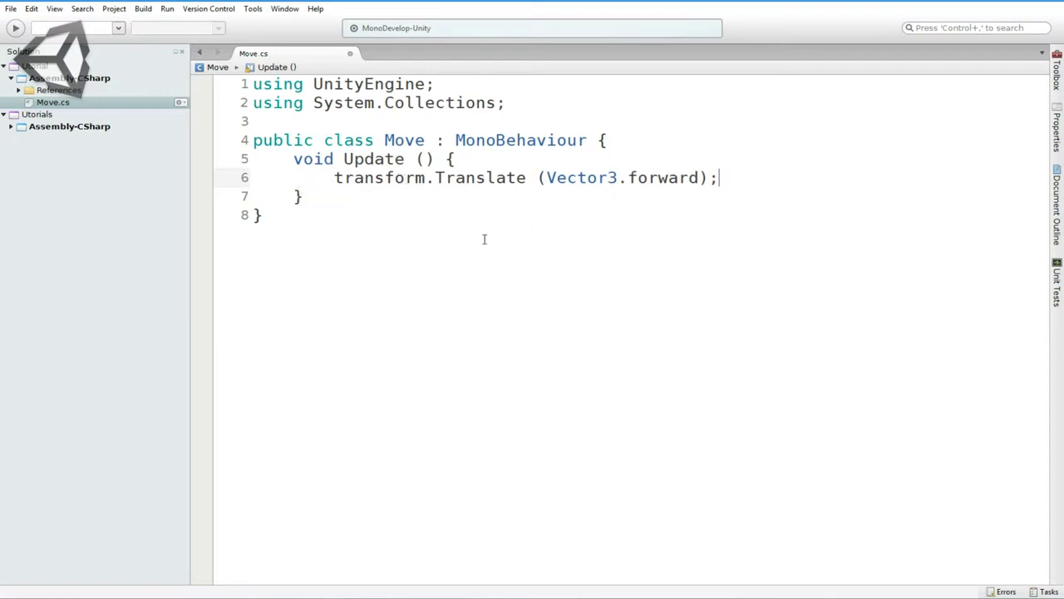
- Test the Move script in Unity by running and stopping the game twice
left_click(456, 248)
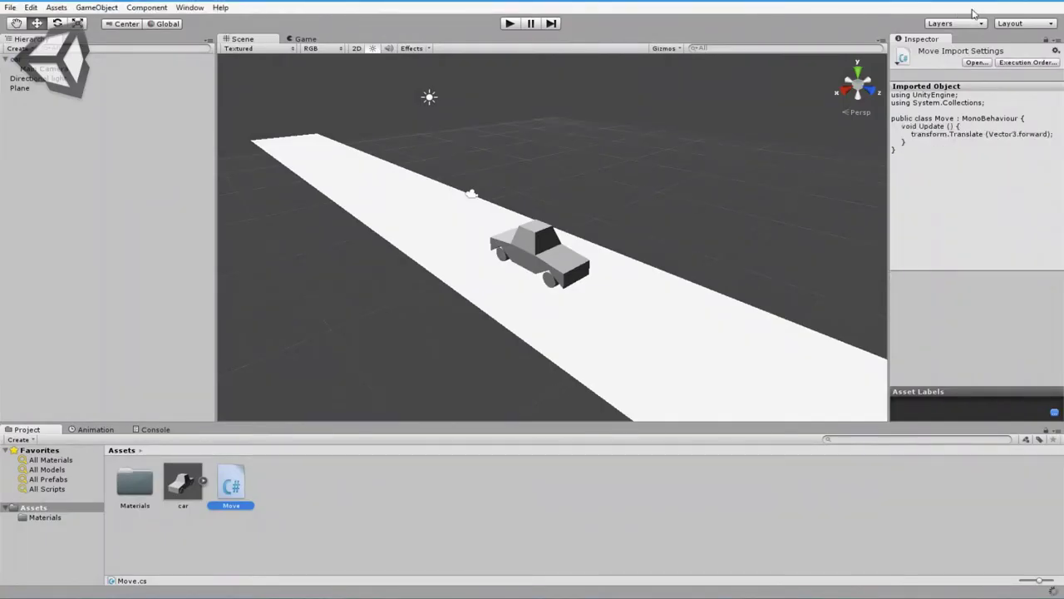
left_click(510, 23)
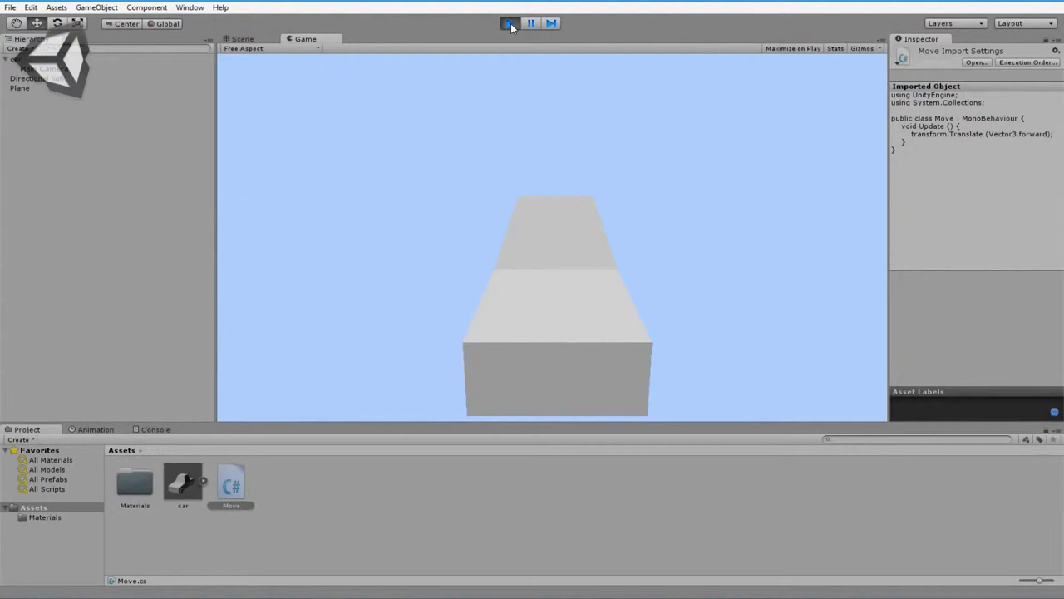
left_click(510, 24)
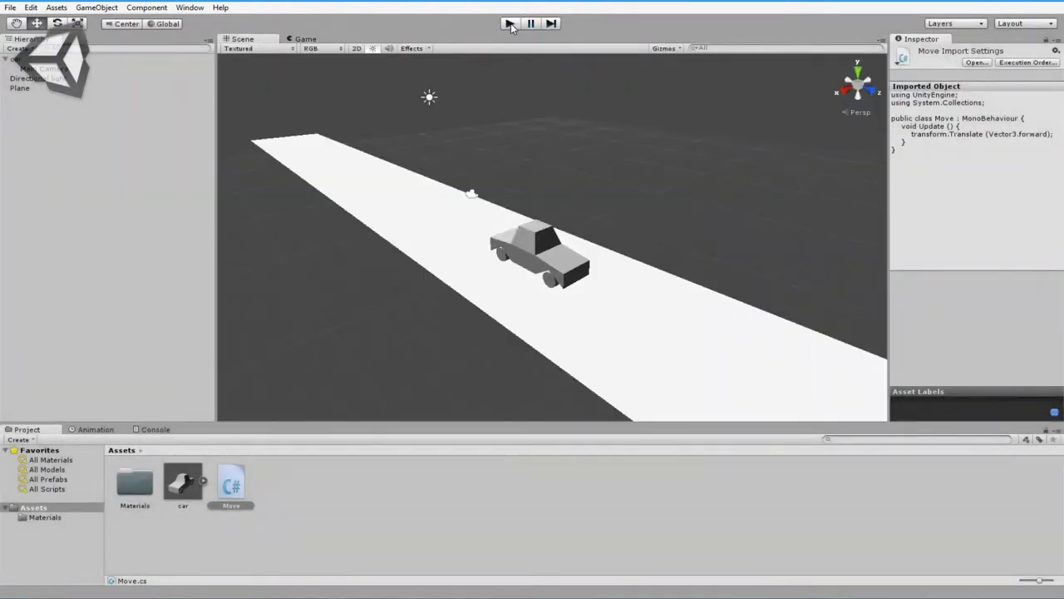
left_click(511, 23)
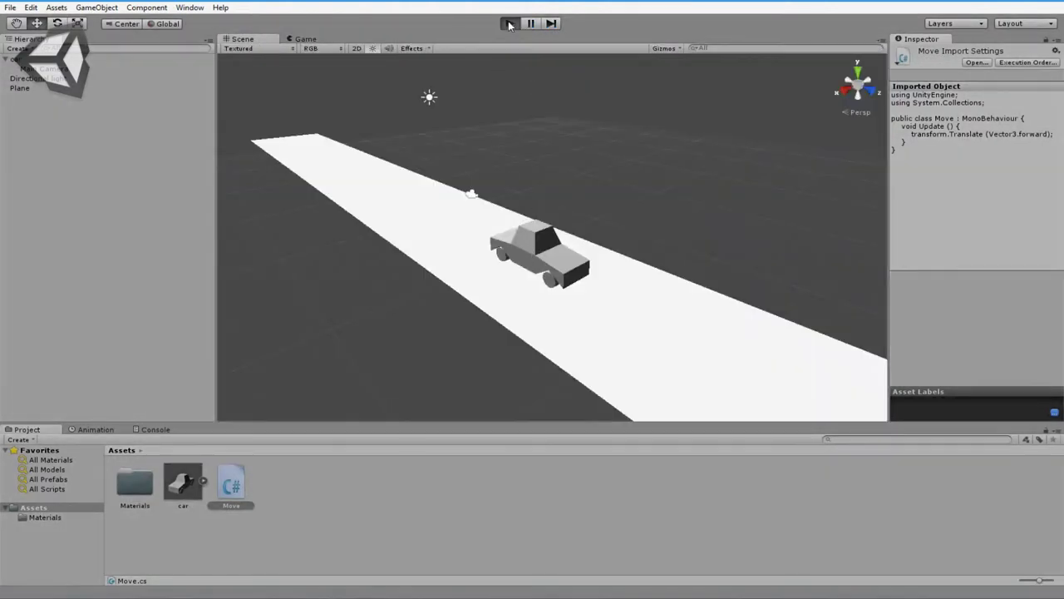
left_click(509, 23)
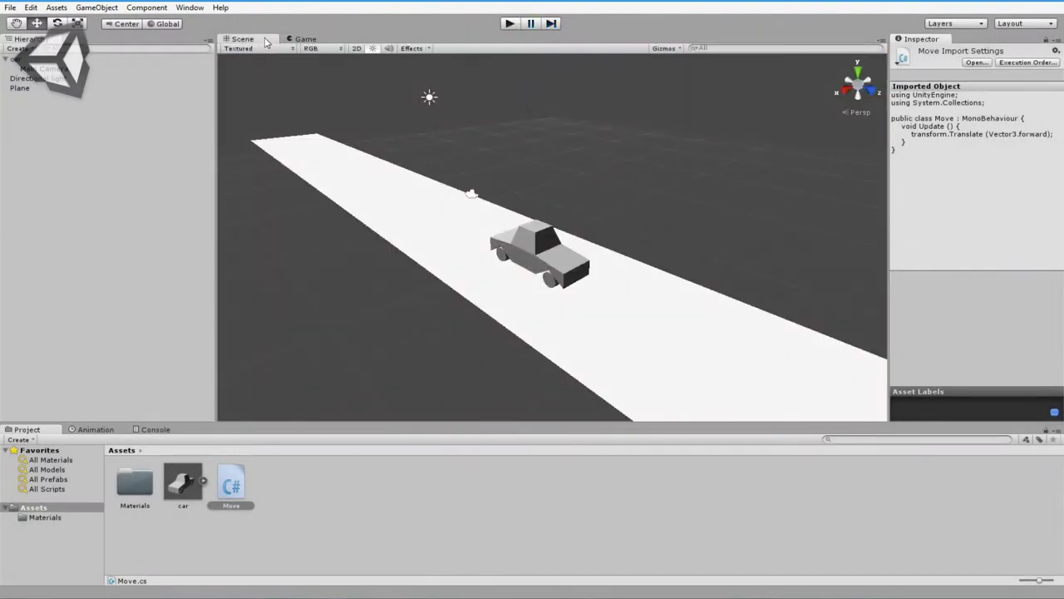
- Dock the Game view beside the Scene view, test-run the car, then widen the Scene view
left_click_drag(306, 39, 860, 69)
left_click_drag(663, 176, 458, 176)
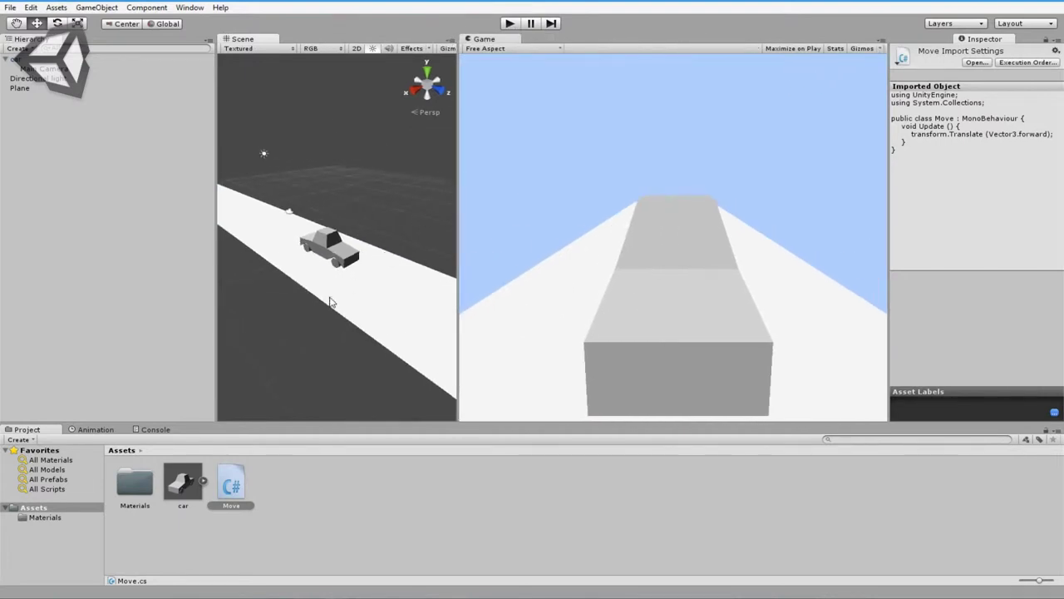
scroll(332, 299, "down", 5)
scroll(329, 295, "down", 2)
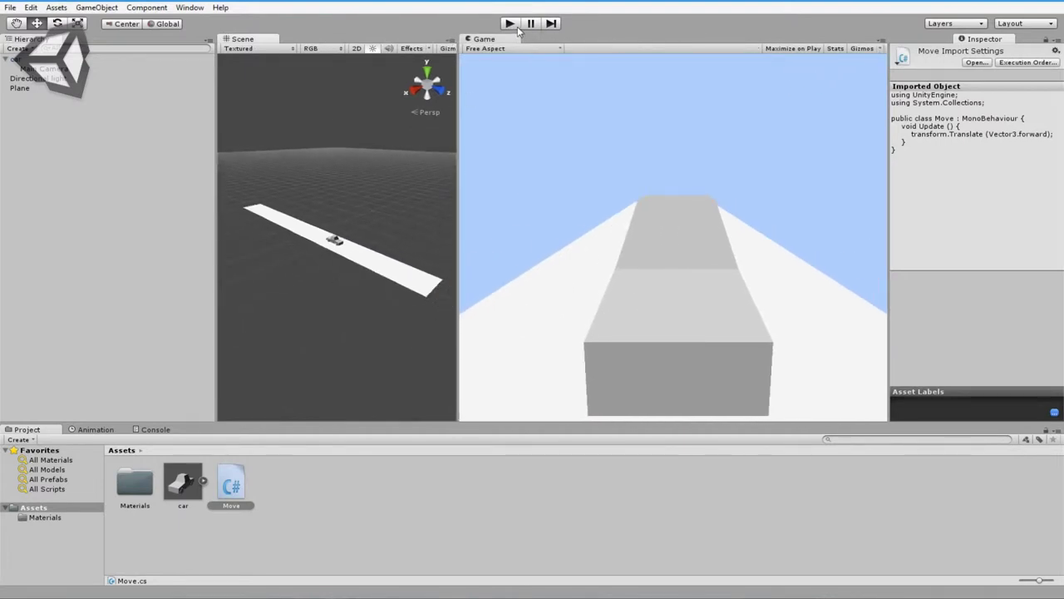
left_click(512, 25)
left_click(513, 26)
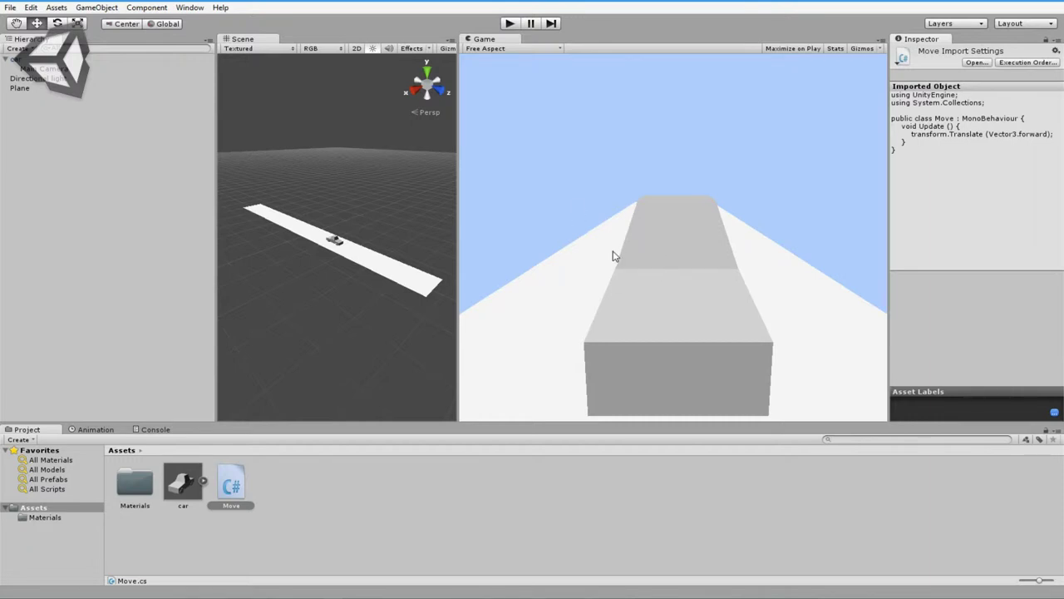
left_click_drag(458, 291, 499, 309)
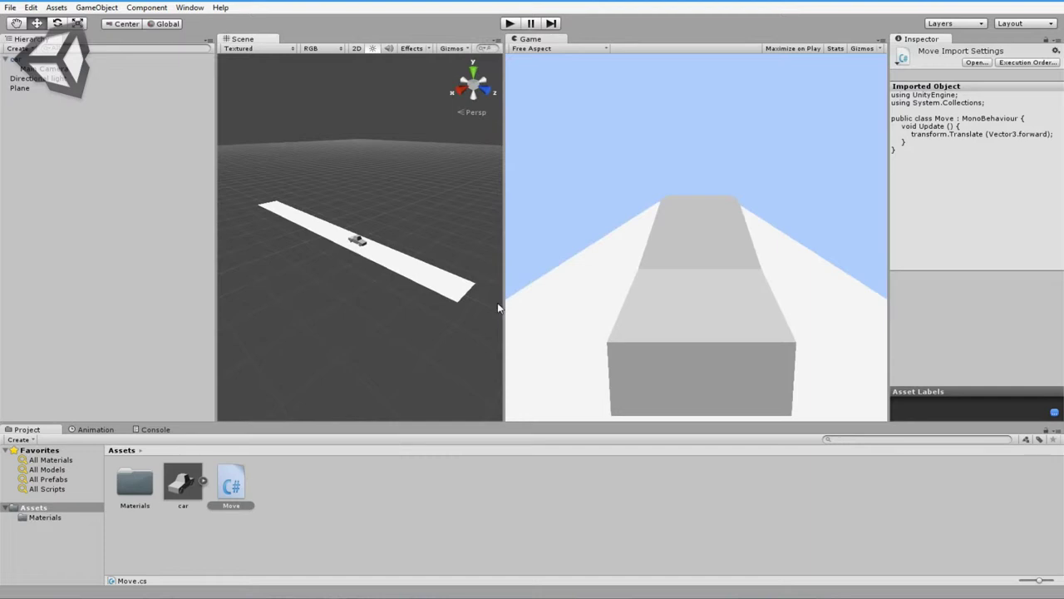
- Change Vector3.forward to Vector3.left in the Move script
double_click(235, 480)
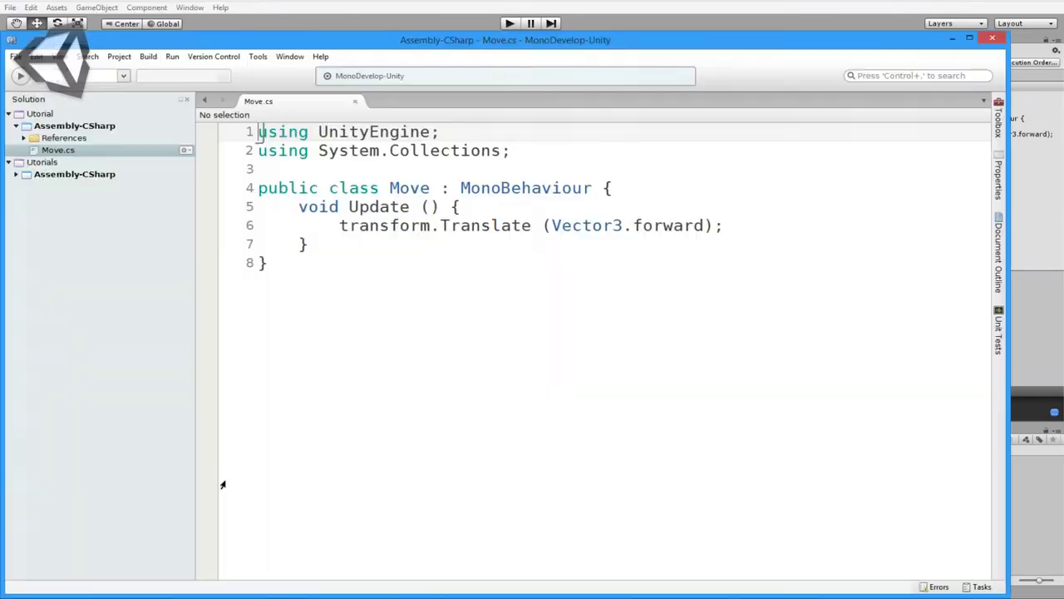
double_click(601, 40)
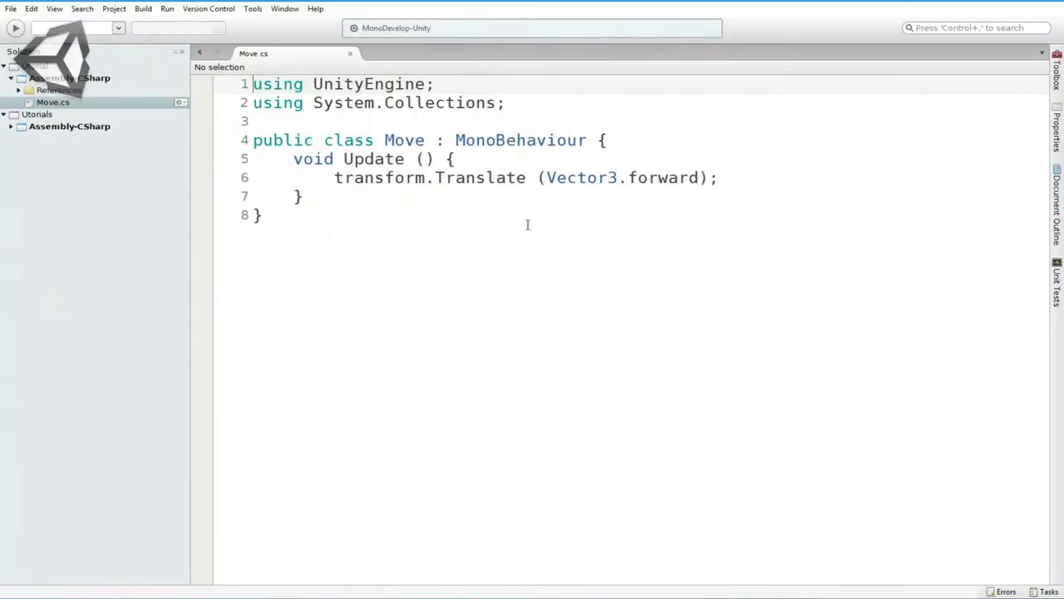
double_click(632, 177)
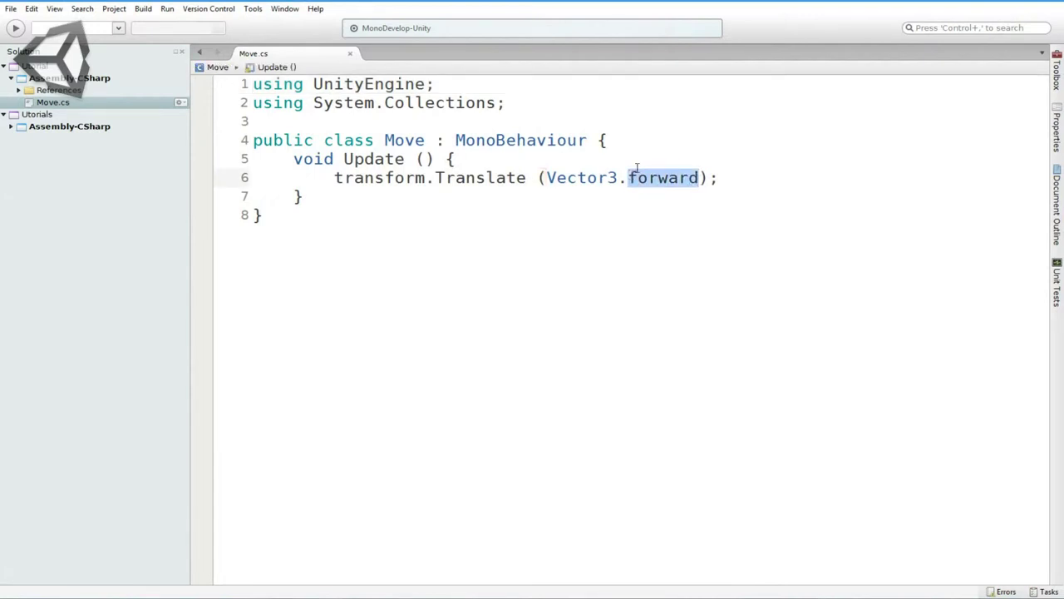
type("lef")
key("Return")
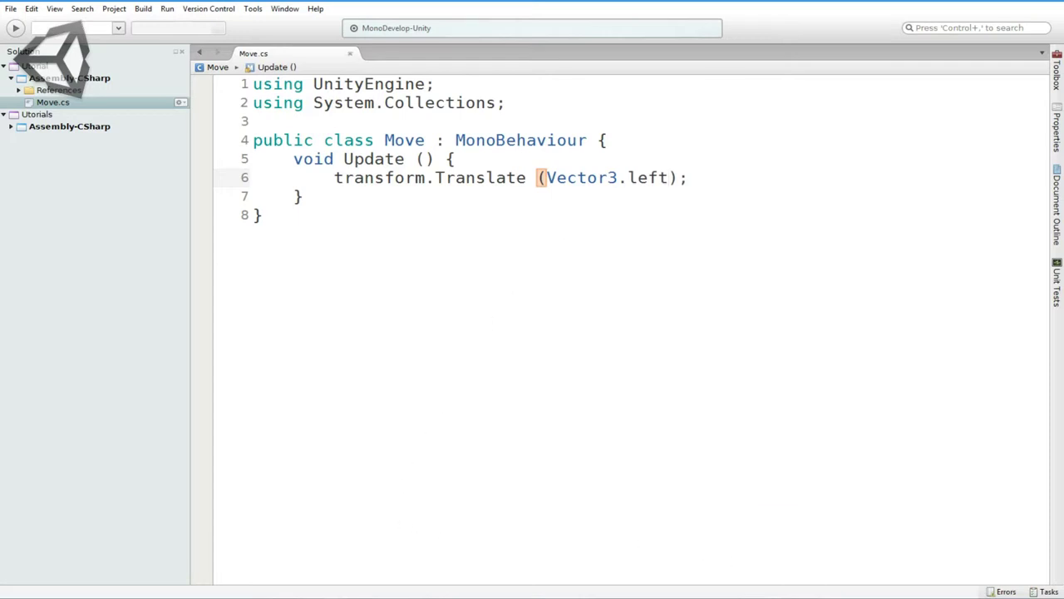
- Back in Unity, run and stop the game twice to test the leftward movement
left_click(758, 595)
left_click(510, 24)
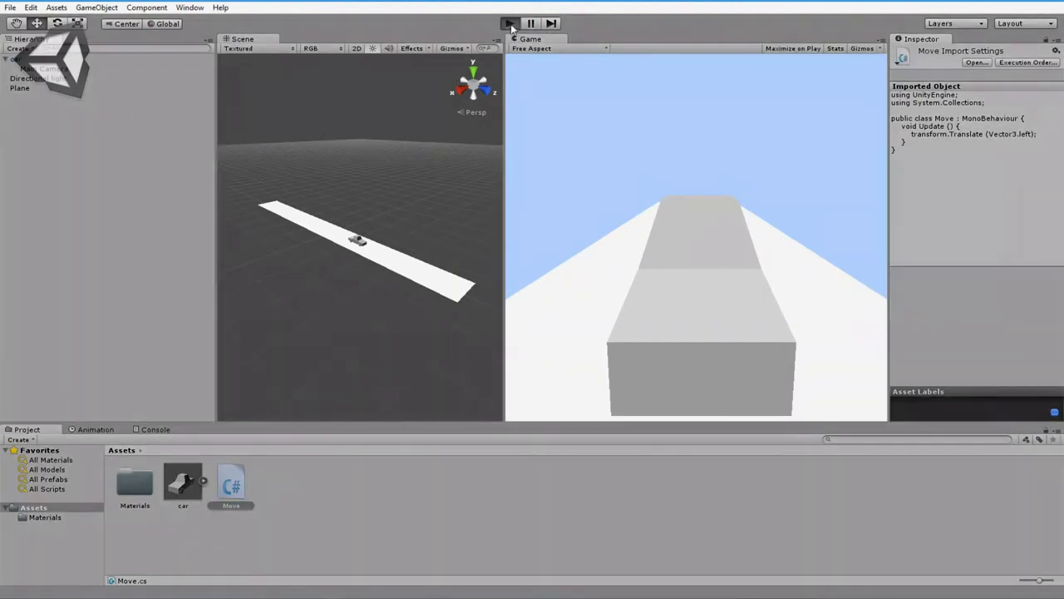
left_click(510, 24)
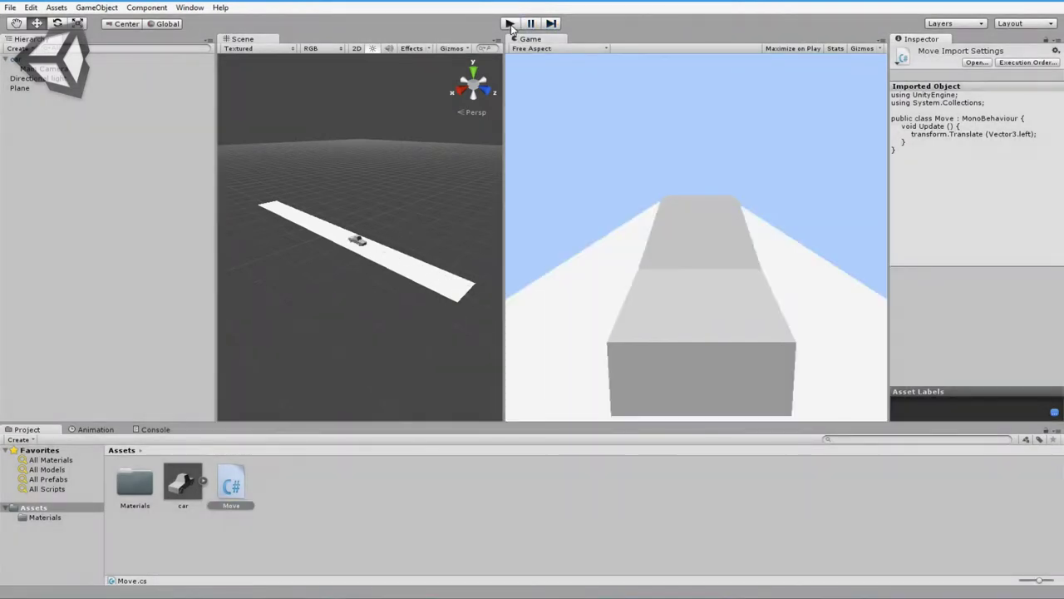
left_click(510, 24)
left_click(510, 24)
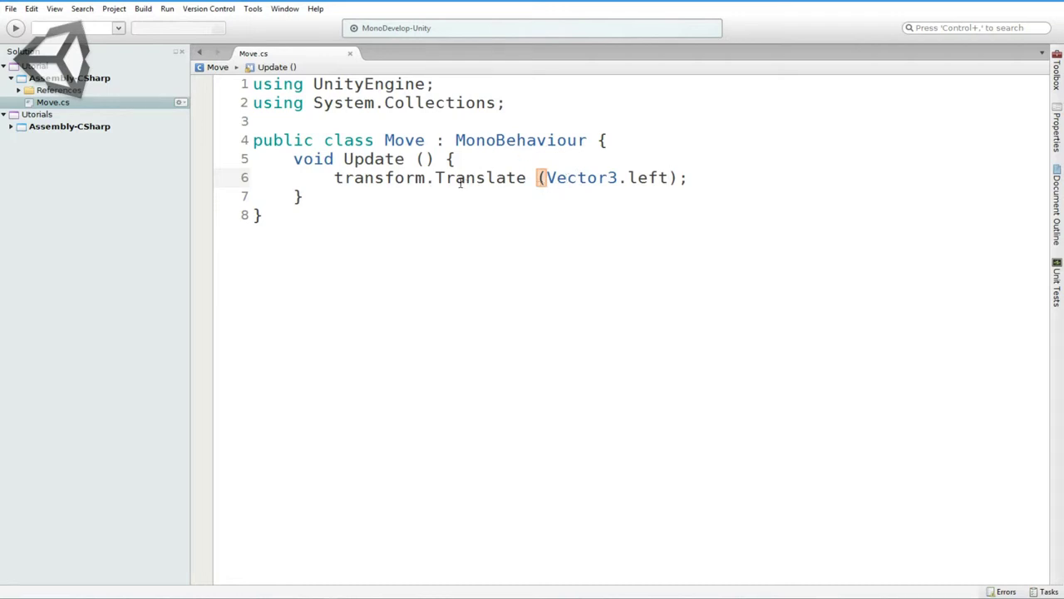
- Edit line 6 to read transform.Translate (Vector3.left*10);
mouse_move(460, 181)
mouse_move(548, 176)
mouse_move(628, 177)
left_click_drag(545, 178, 665, 181)
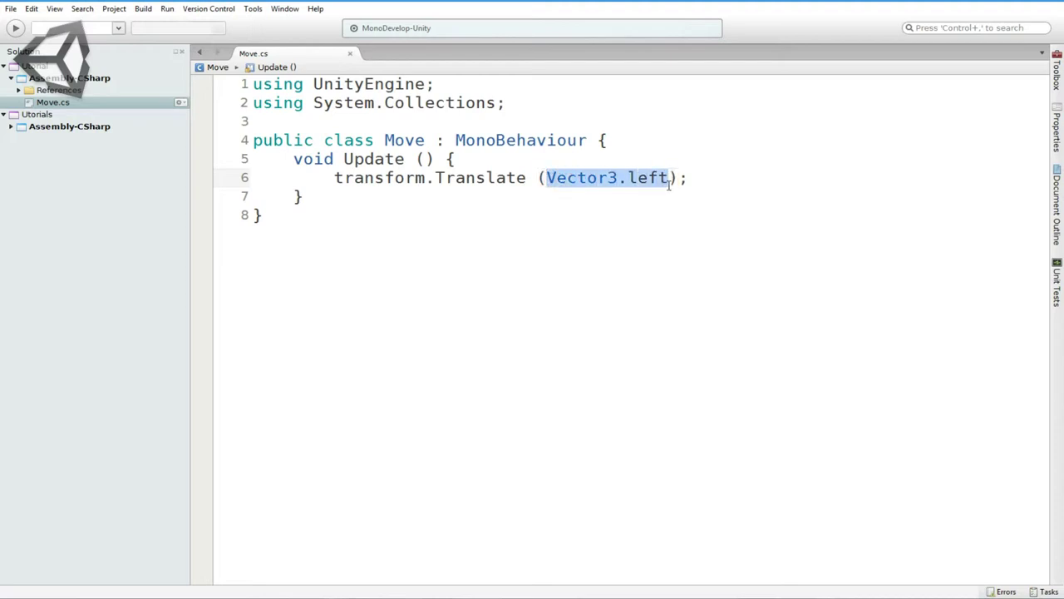
left_click(665, 181)
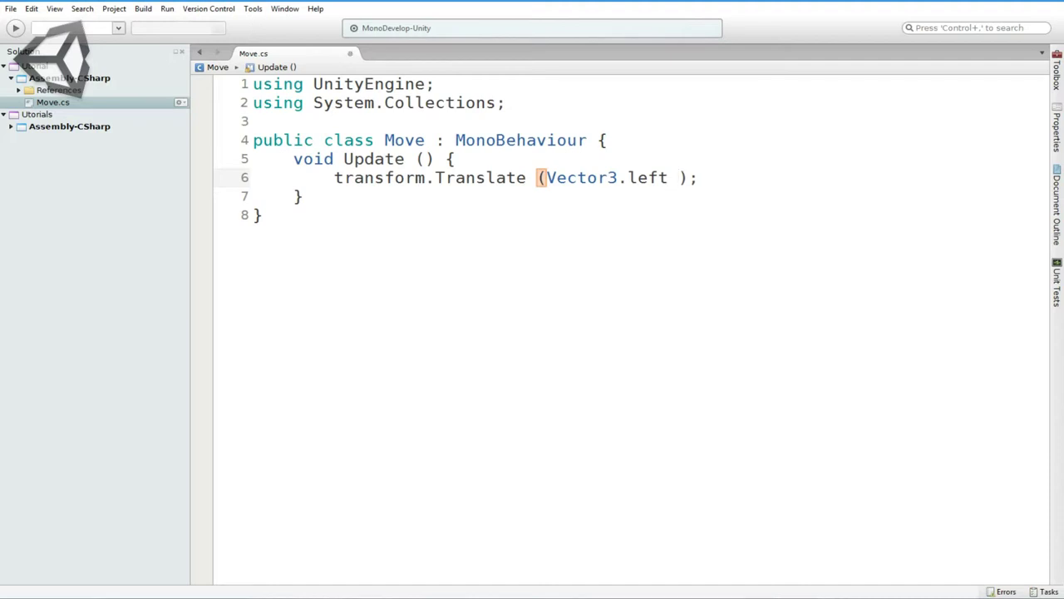
key("BackSpace")
type("*")
type("10")
left_click(603, 238)
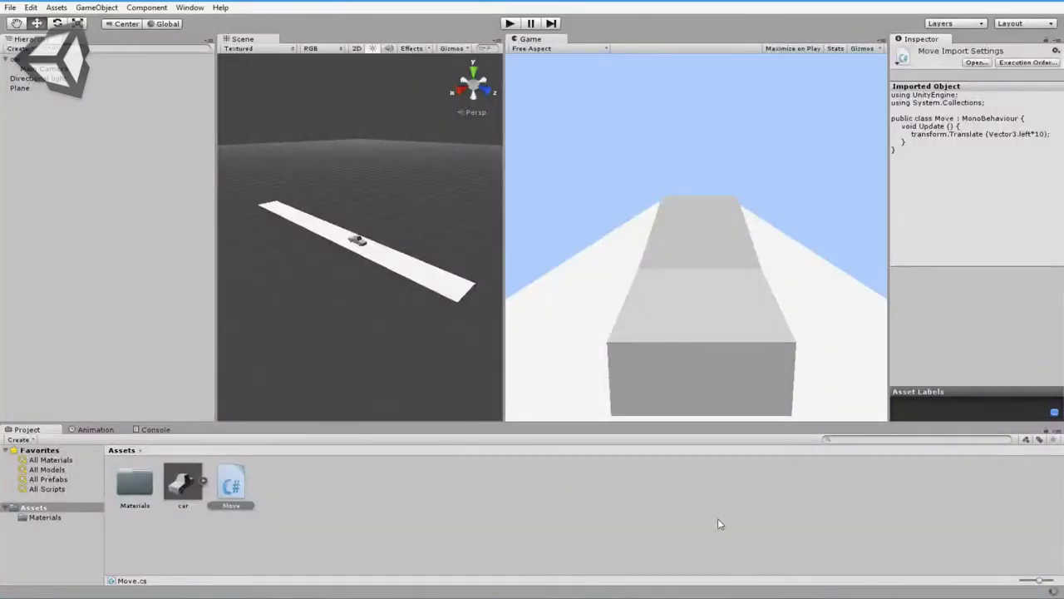
left_click(510, 24)
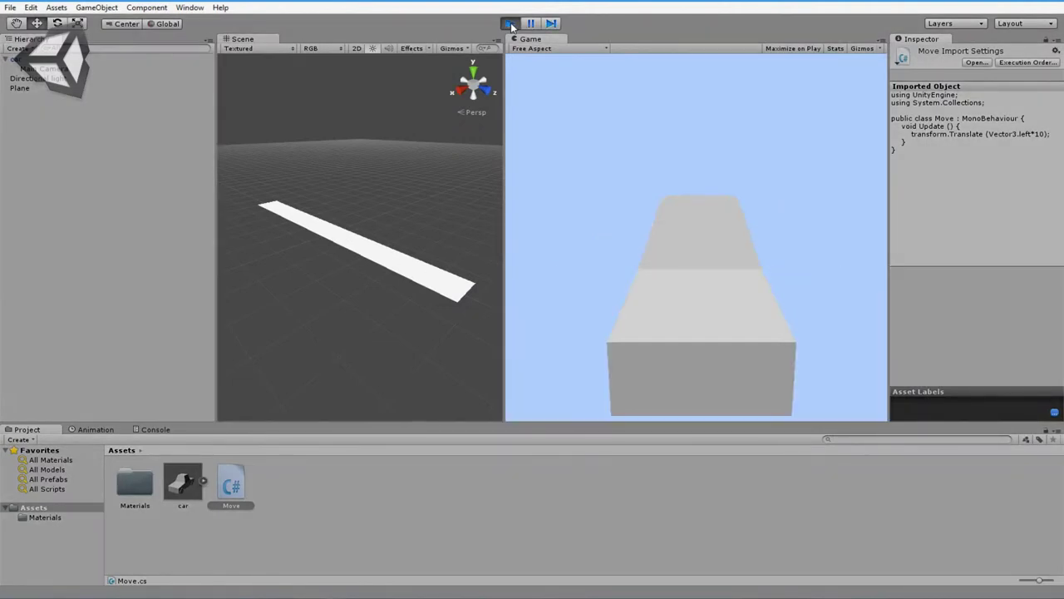
left_click(509, 24)
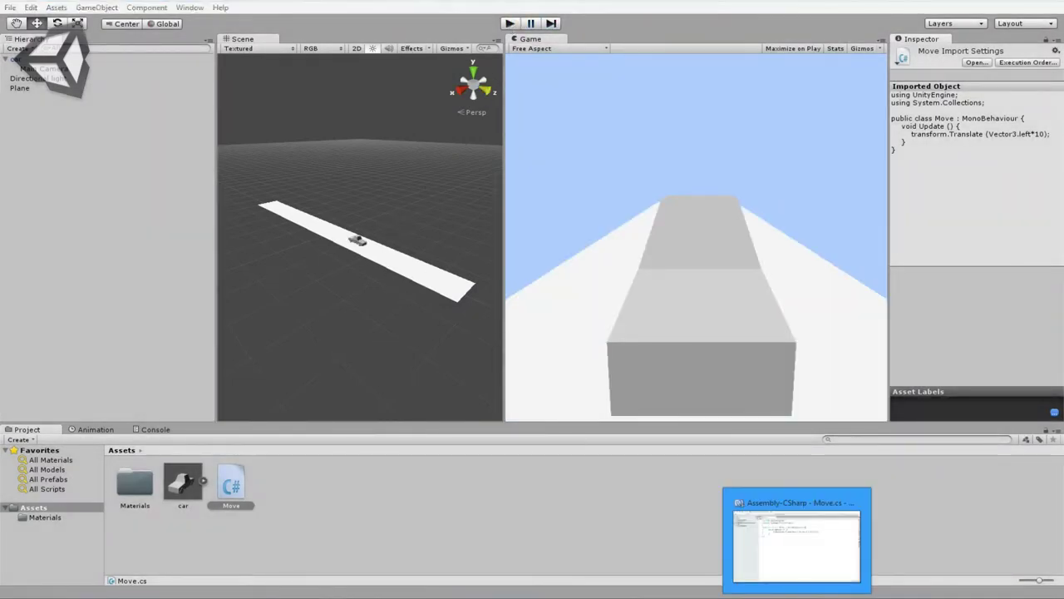
left_click(759, 505)
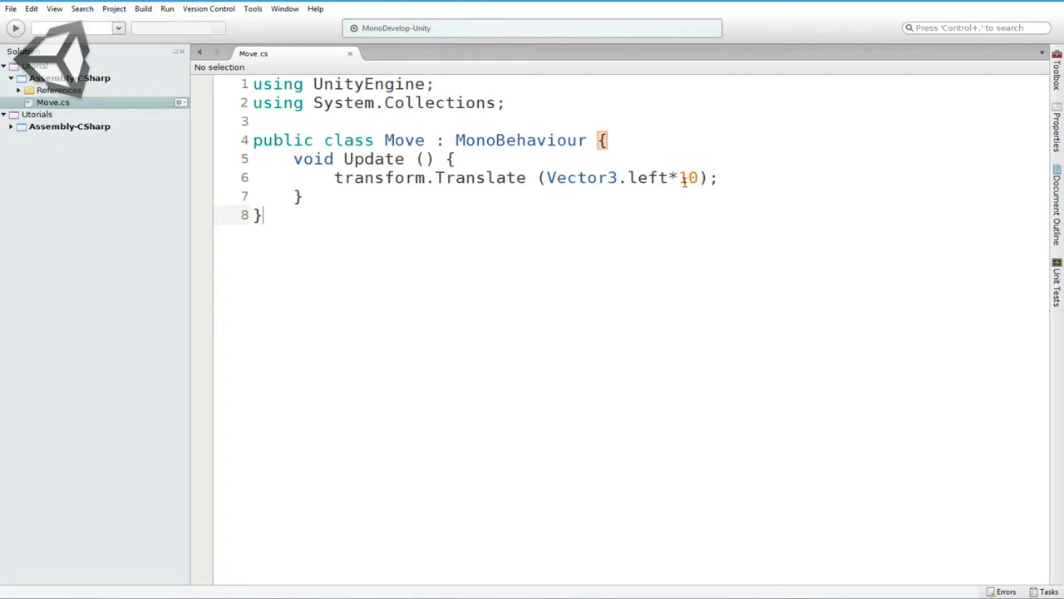
left_click(700, 177)
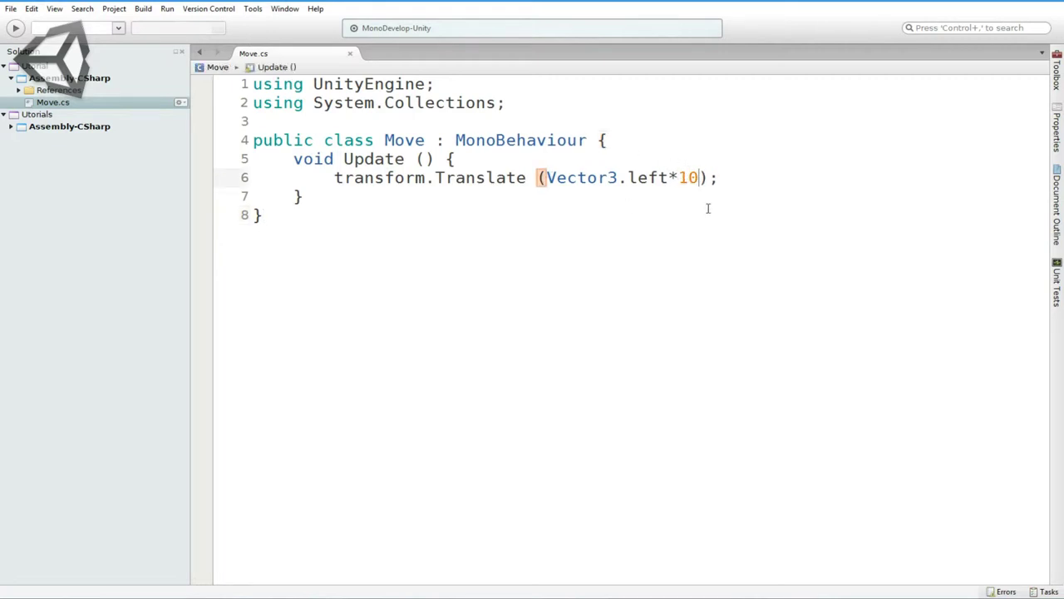
- Append *Time.deltaTime so line 6 reads transform.Translate (Vector3.left*10*Time.deltaTime); and return to Unity
type("*")
type("time")
key("Return")
type(".d")
key("Return")
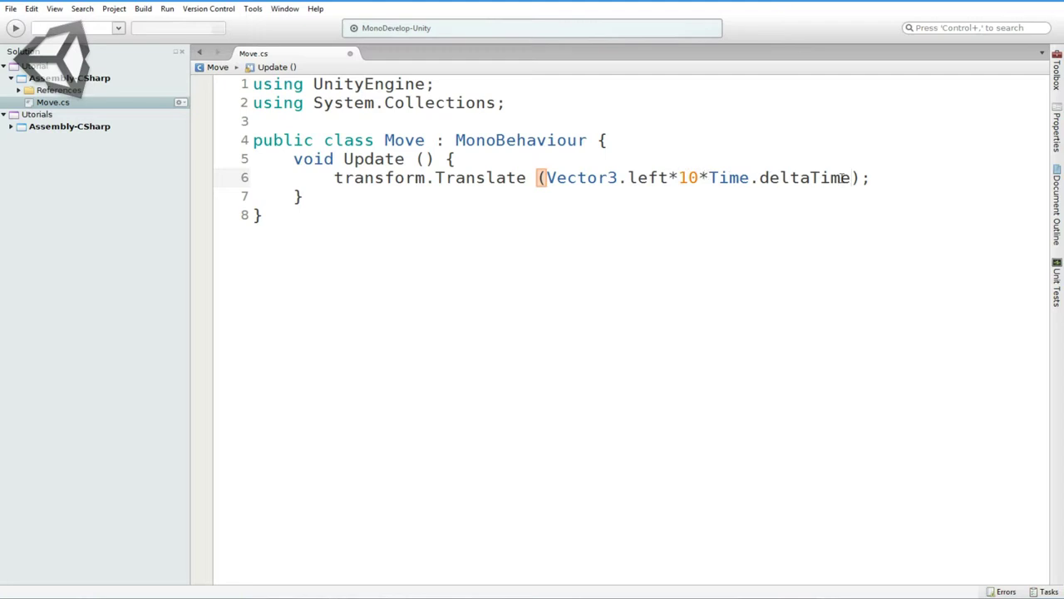
mouse_move(844, 178)
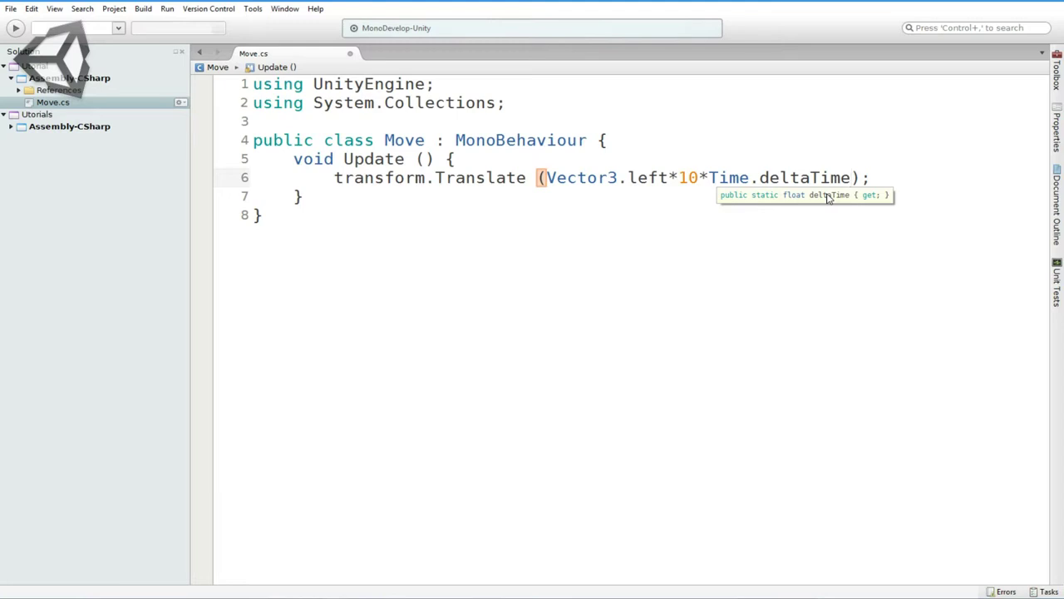
left_click(663, 266)
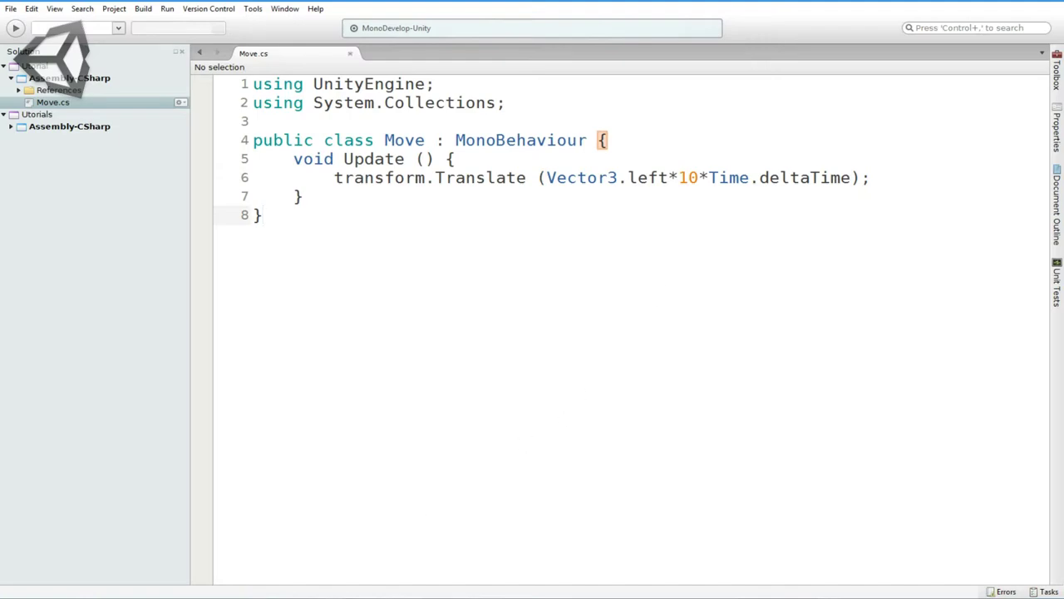
key("alt+Tab")
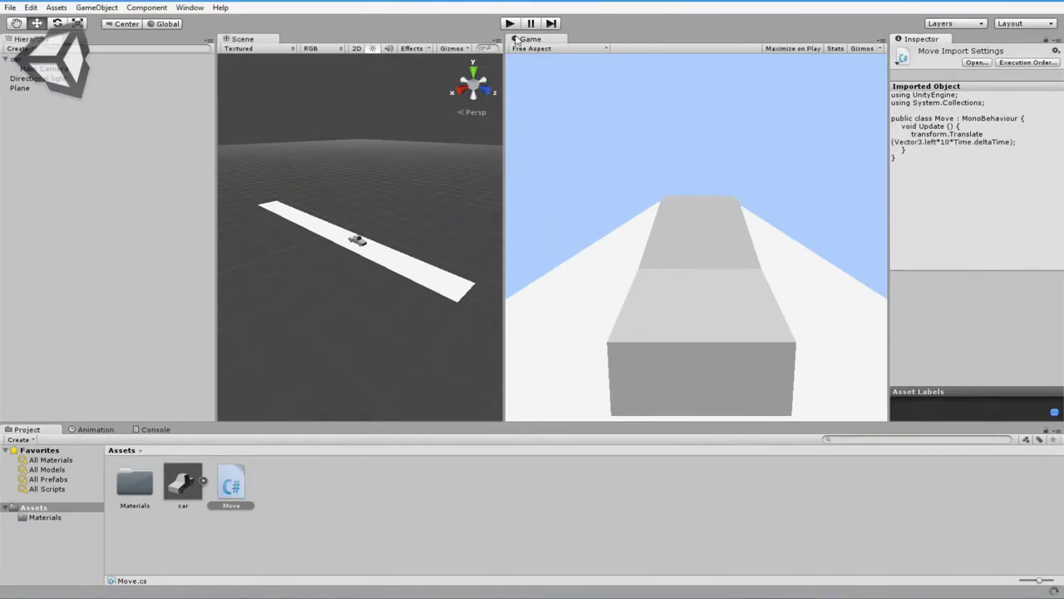
- Play-test the frame-rate-independent car movement, then return to Move.cs in MonoDevelop
left_click(511, 23)
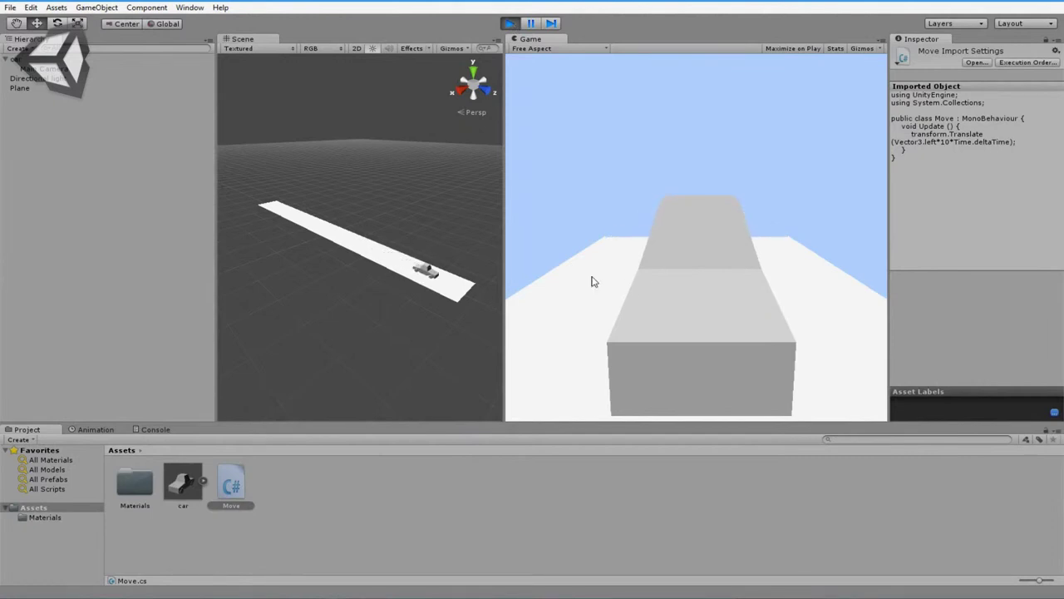
left_click(510, 25)
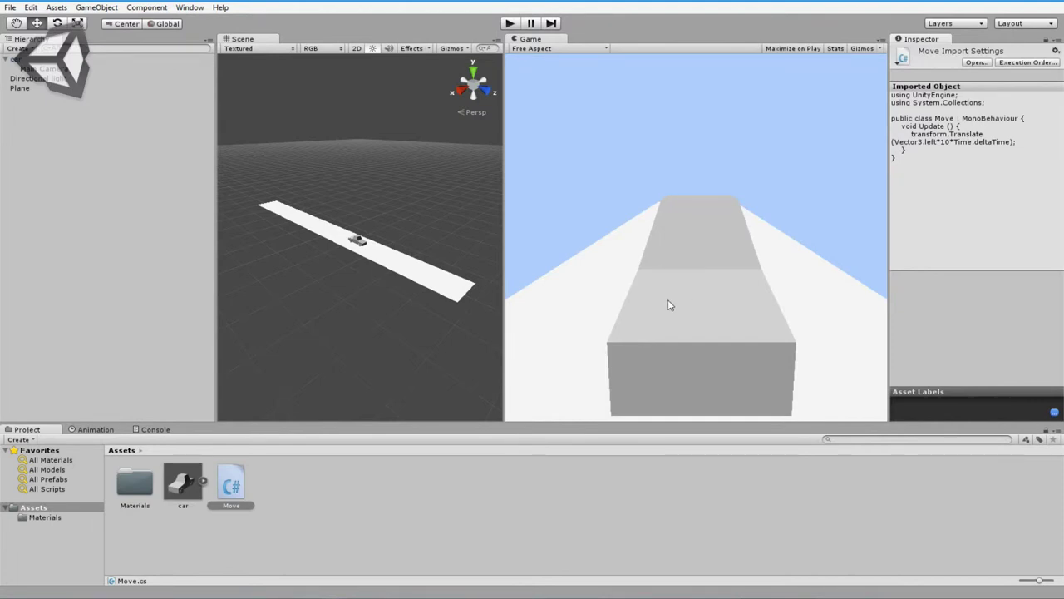
left_click(774, 592)
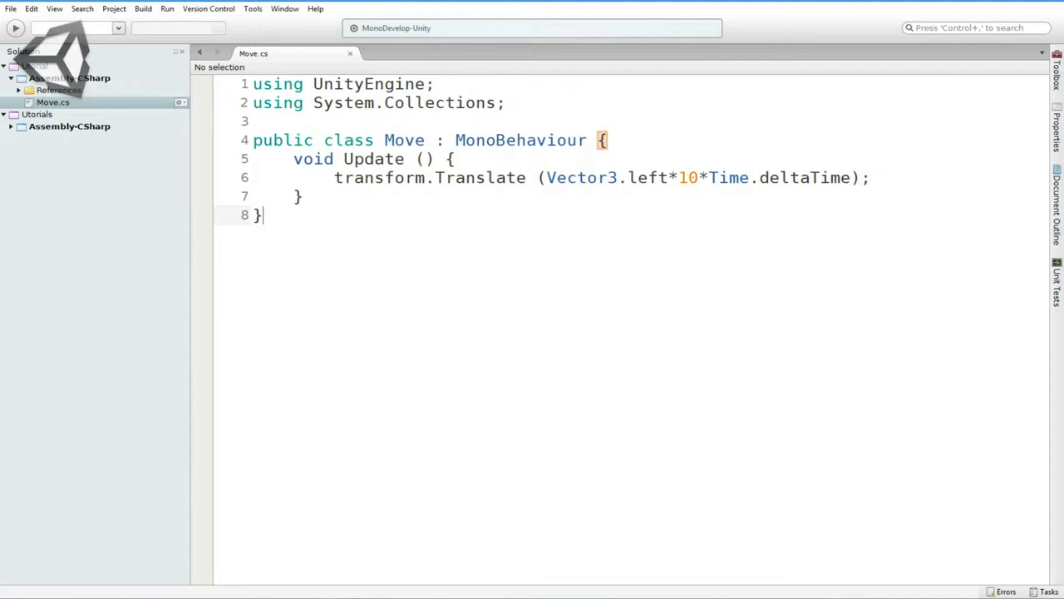
- Declare 'public float speed=10;' on a new line above the Update method
left_click(698, 177)
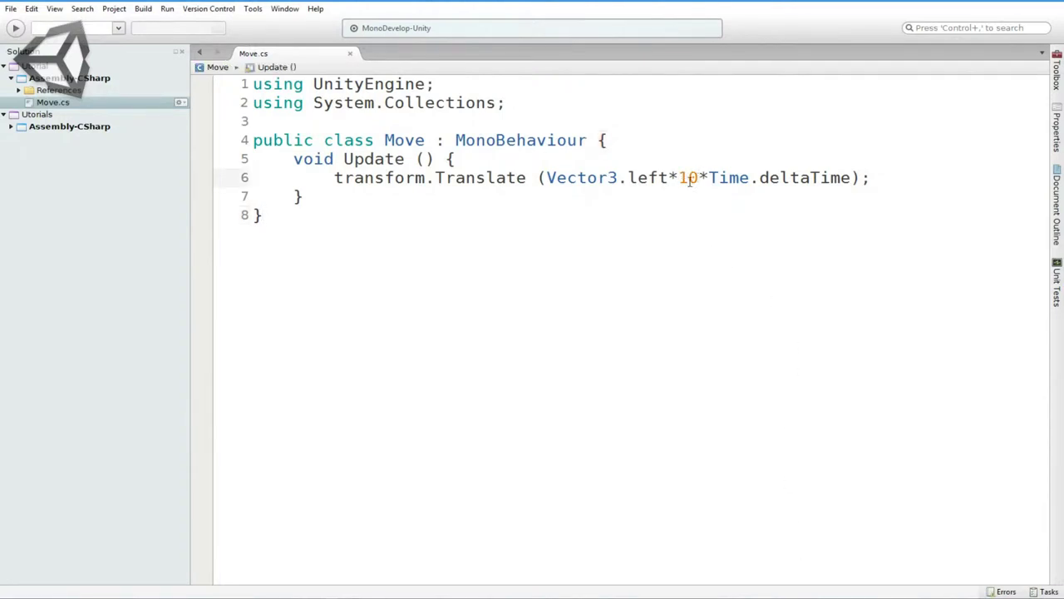
left_click(295, 159)
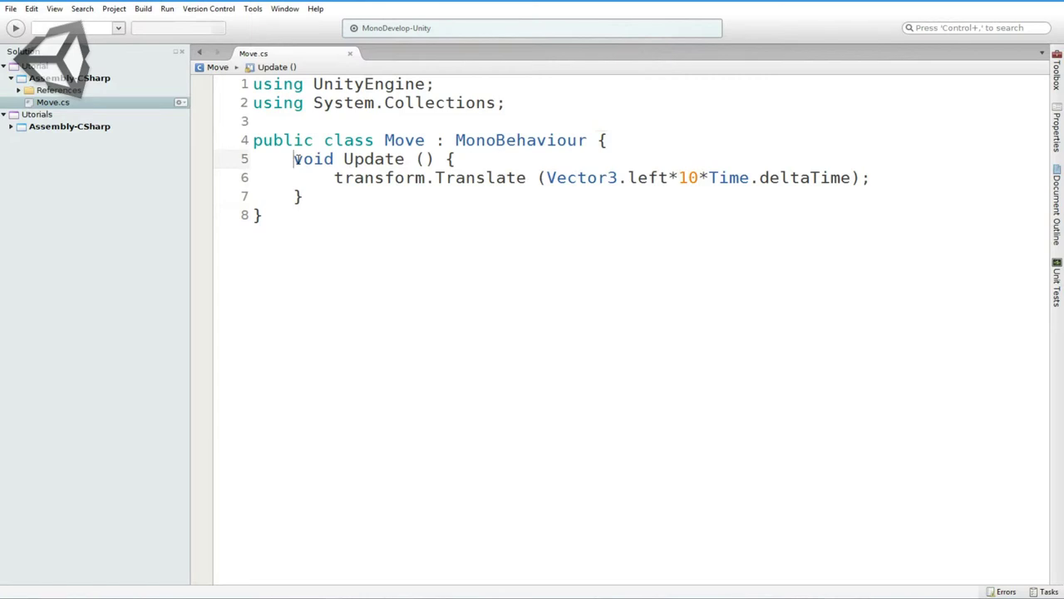
key("Return")
key("Up")
key("Return")
key("Up")
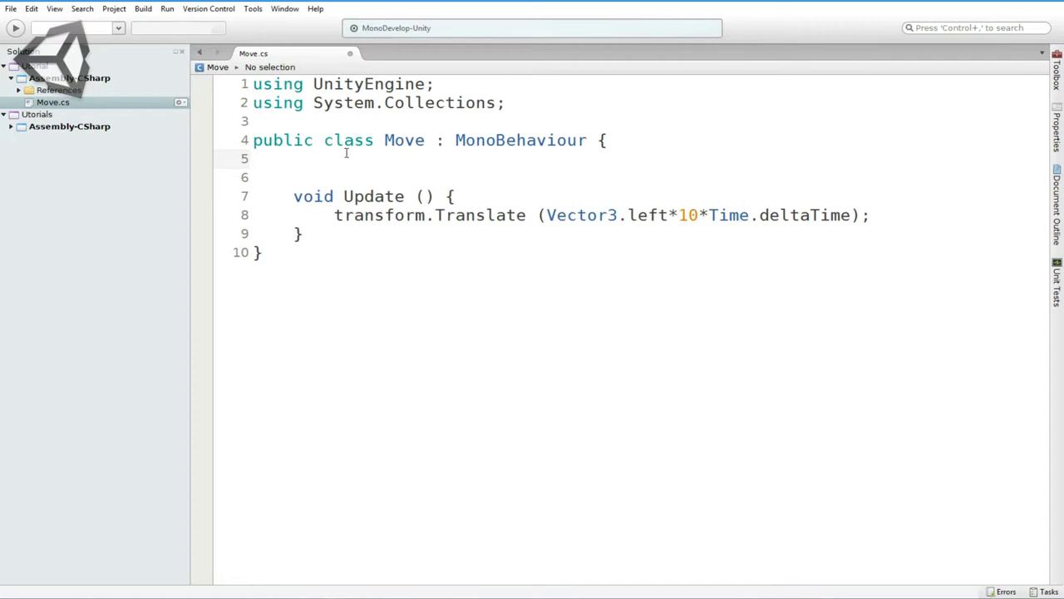
type("pub")
key("Escape")
key("BackSpace")
key("BackSpace")
key("BackSpace")
type("public")
key("Escape")
type("float")
key("Escape")
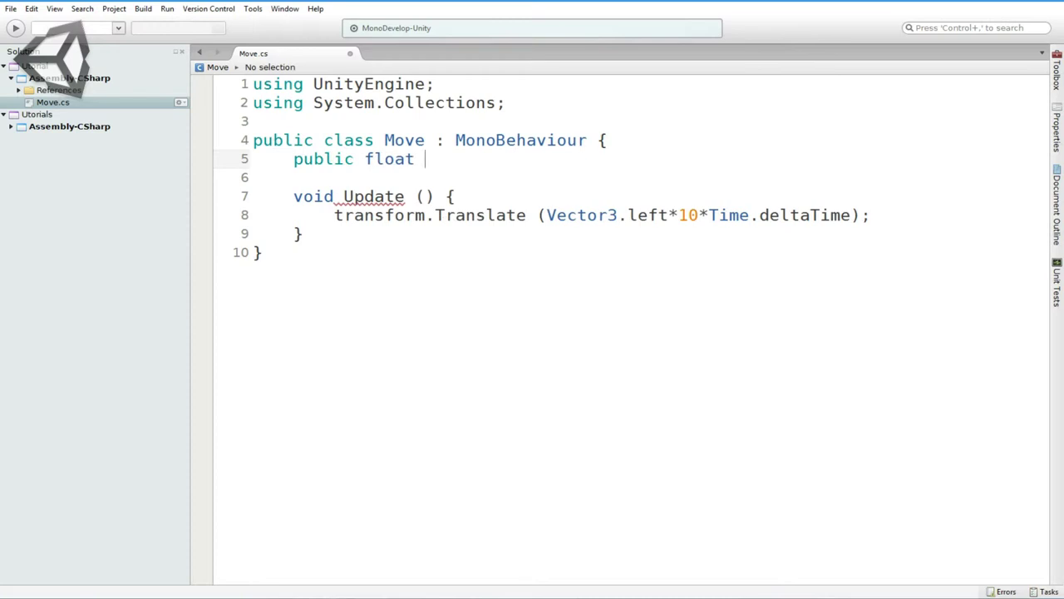
type("speed=")
type("10;")
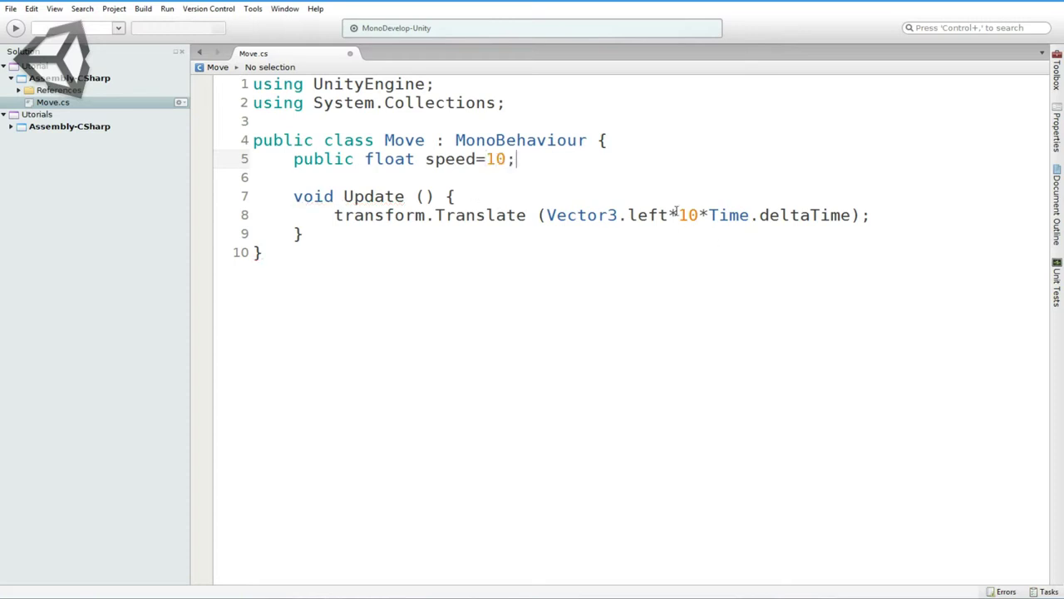
- Replace the hard-coded 10 in Translate with speed, then run the game in Unity
left_click_drag(678, 214, 698, 215)
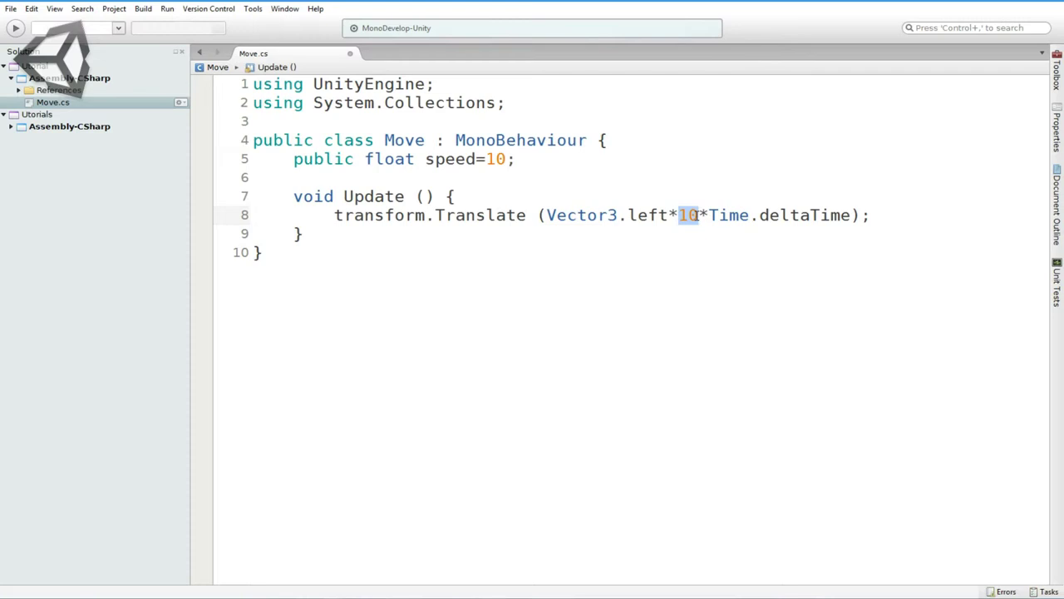
type("speed")
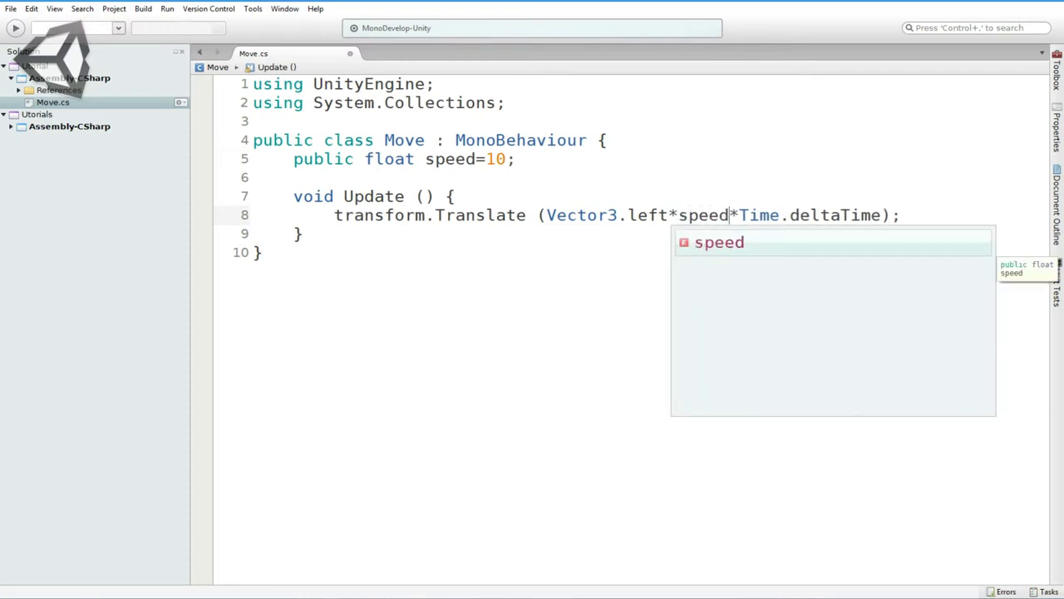
key("Return")
left_click(674, 278)
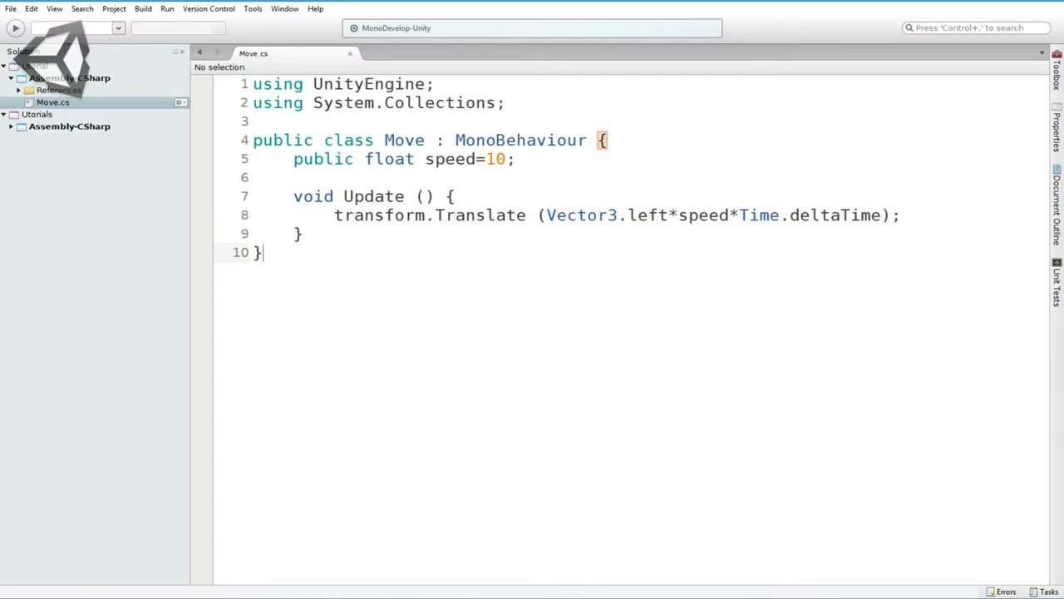
key("alt+Tab")
left_click(512, 24)
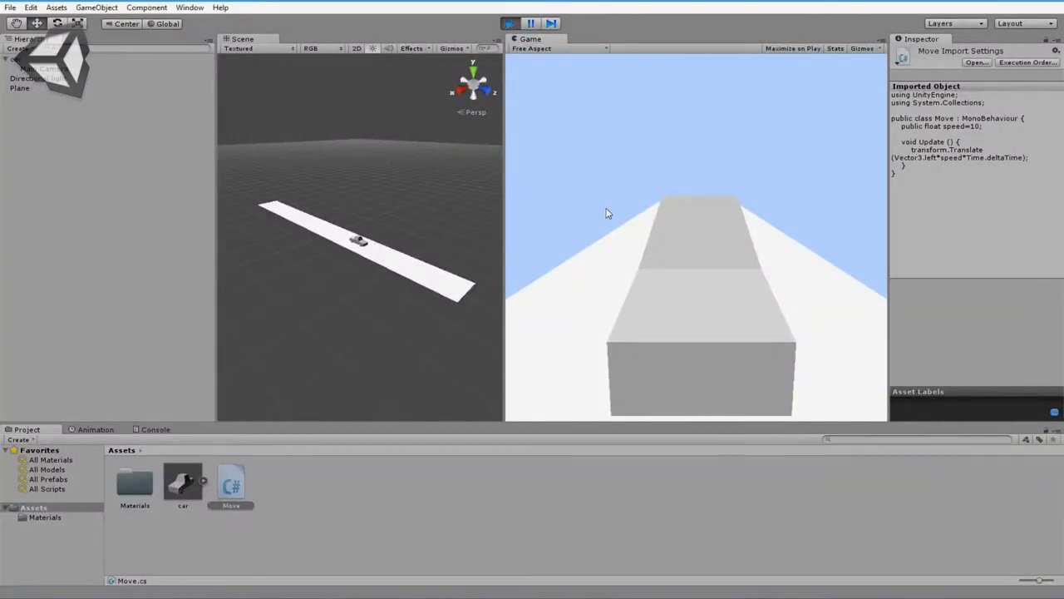
- Stop play mode and select the car to reveal its Move script's Speed of 10
left_click(511, 25)
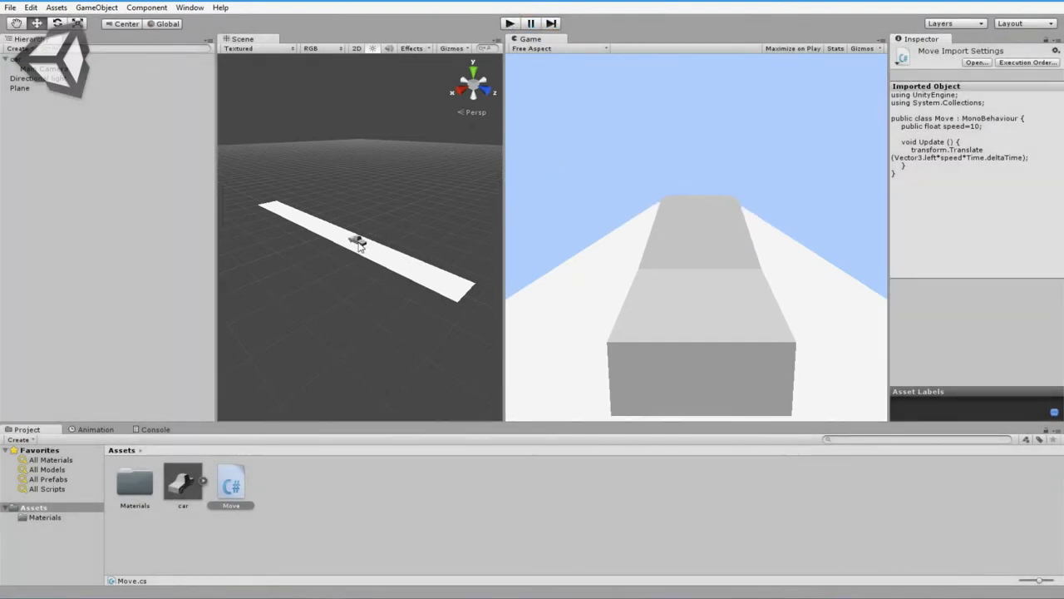
left_click(358, 243)
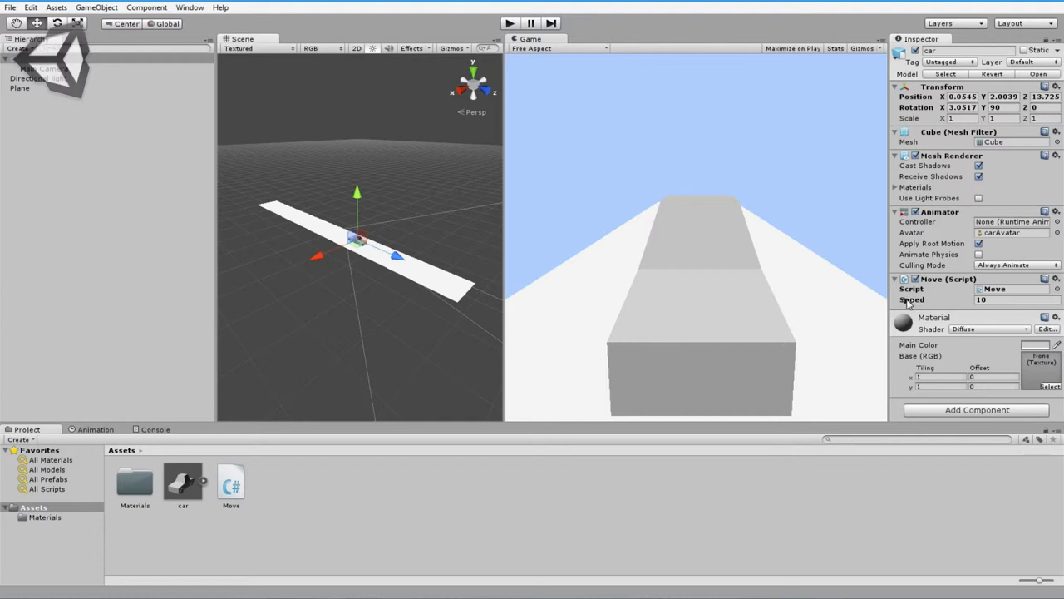
- Scrub the Speed value higher and test it, then test again with Speed 1
mouse_move(919, 302)
left_mouse_down()
mouse_move(121, 290)
mouse_move(478, 273)
left_mouse_up()
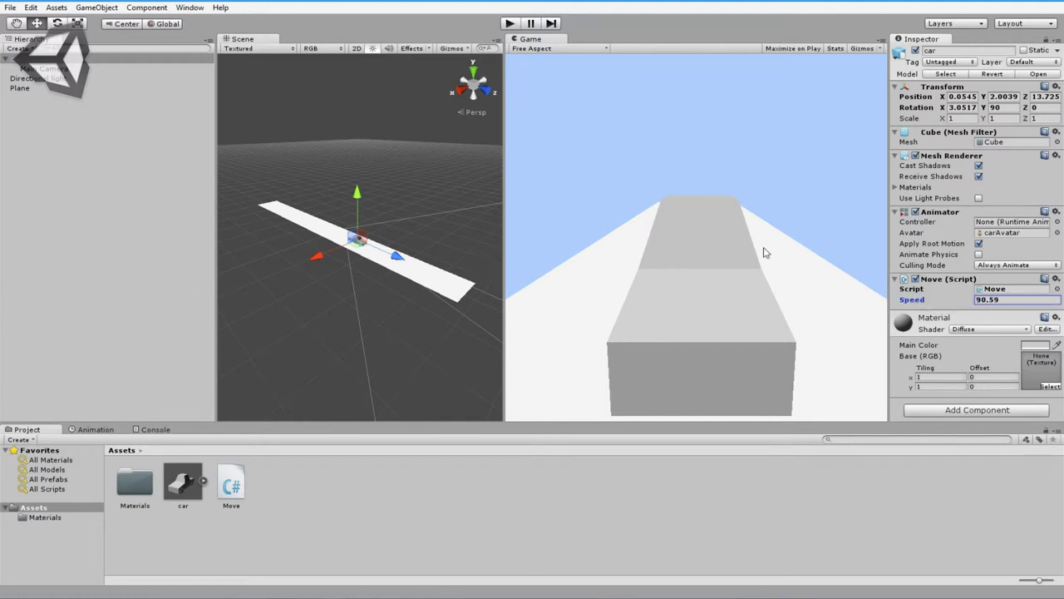
left_click(509, 24)
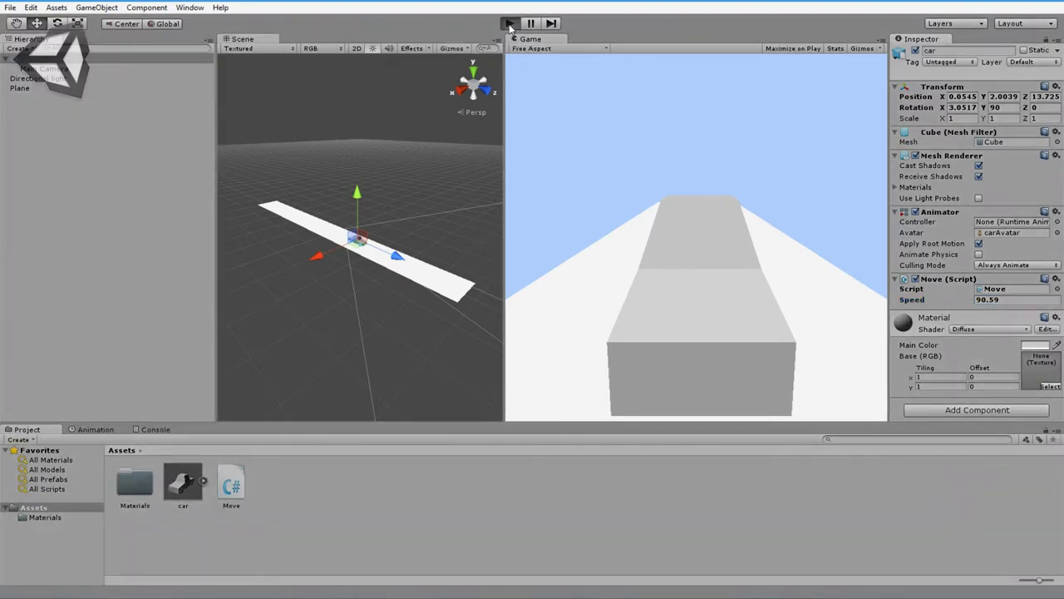
left_click(512, 25)
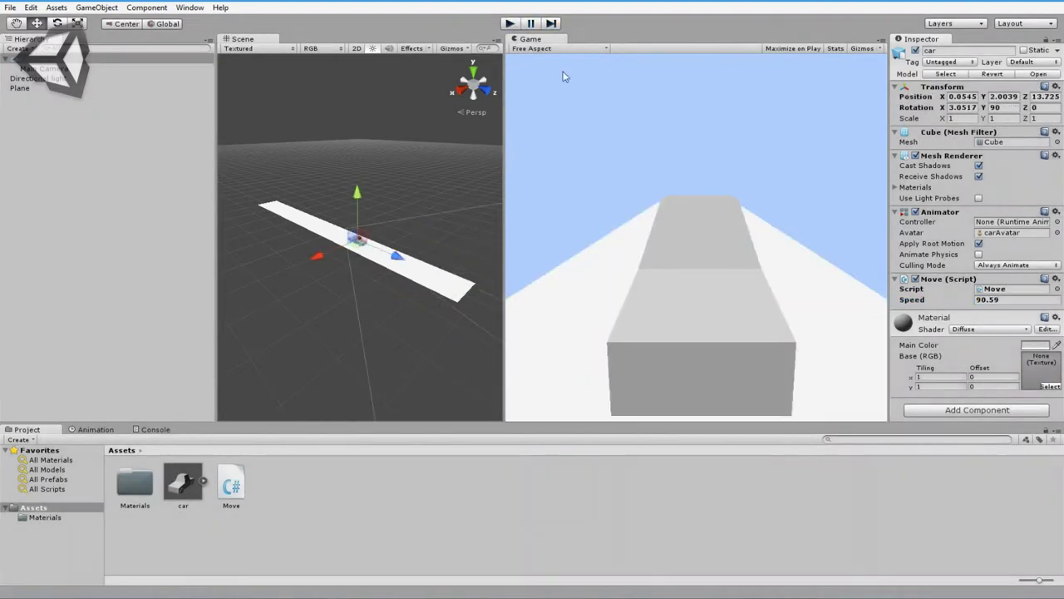
left_click(943, 300)
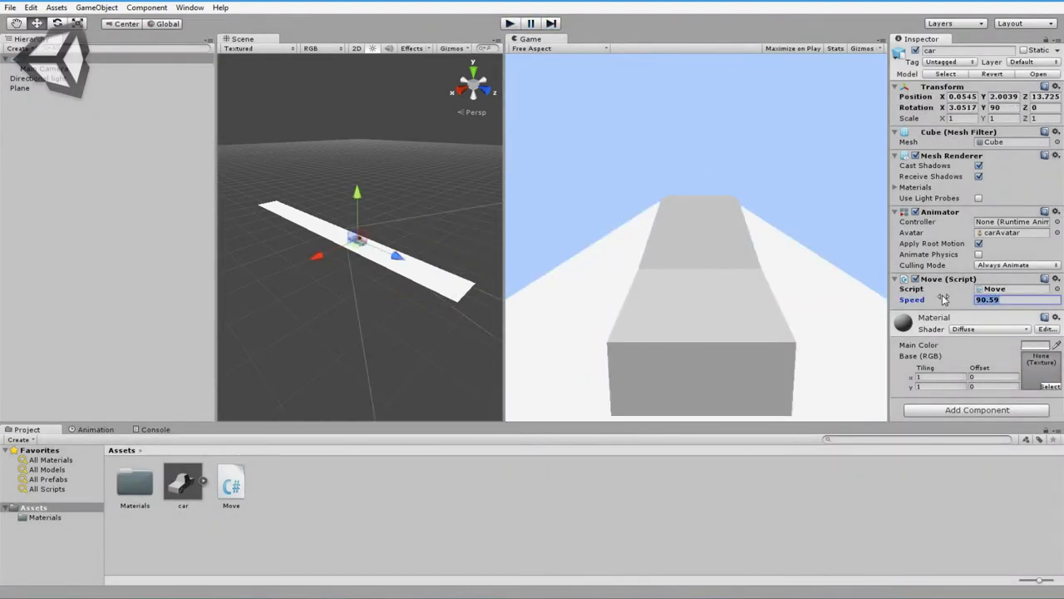
type("1")
left_click(509, 24)
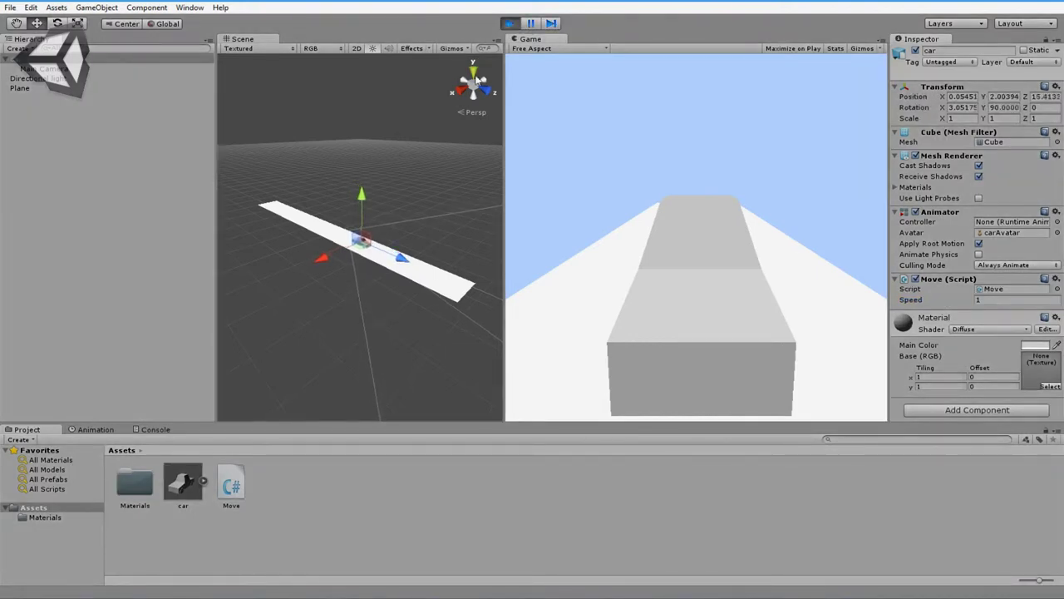
left_click(509, 24)
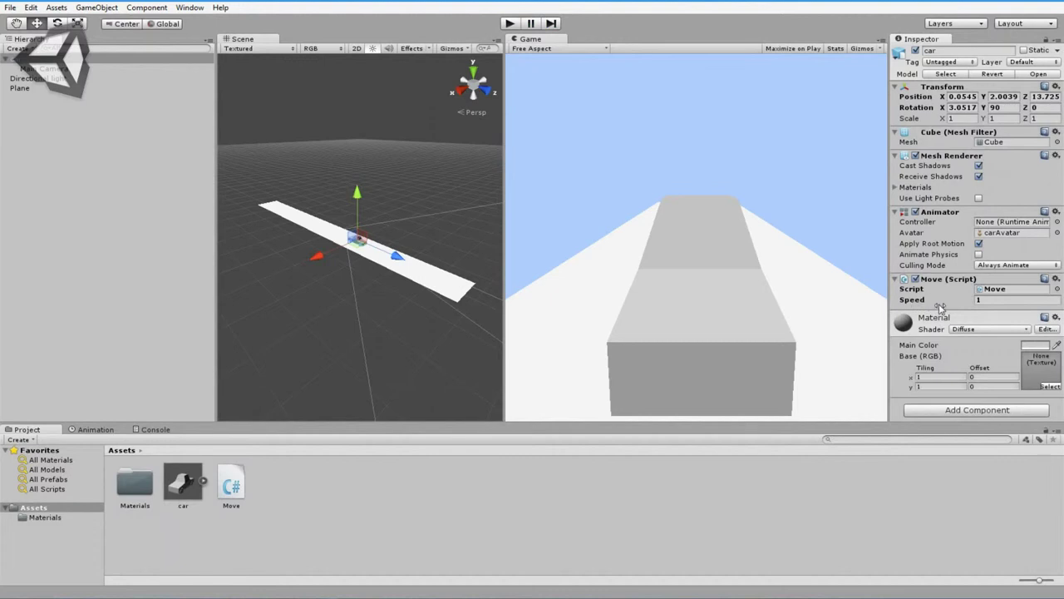
- Nudge Speed to about 2.6 and tune it during play, settling on 3.1
mouse_move(904, 301)
left_mouse_down()
mouse_move(949, 305)
mouse_move(940, 306)
left_mouse_up()
left_click_drag(910, 304, 933, 308)
left_click(509, 25)
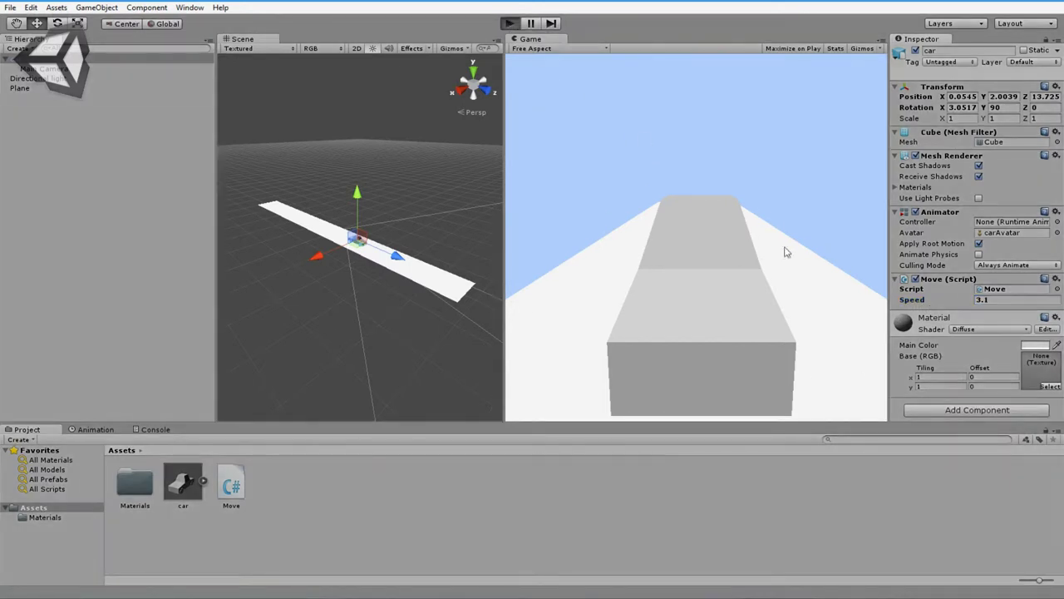
left_click_drag(913, 303, 907, 303)
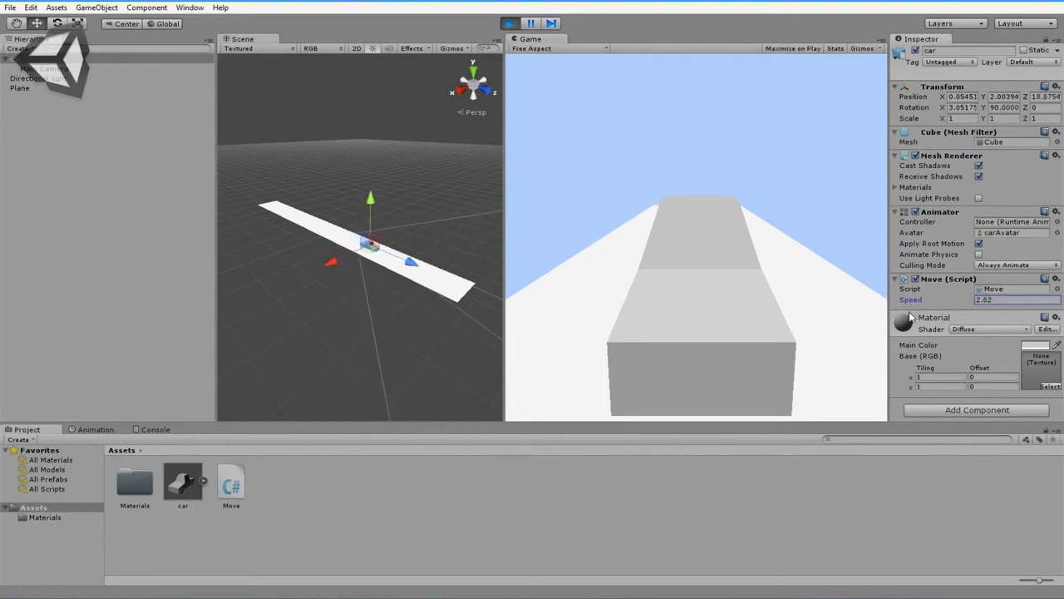
type("-0.")
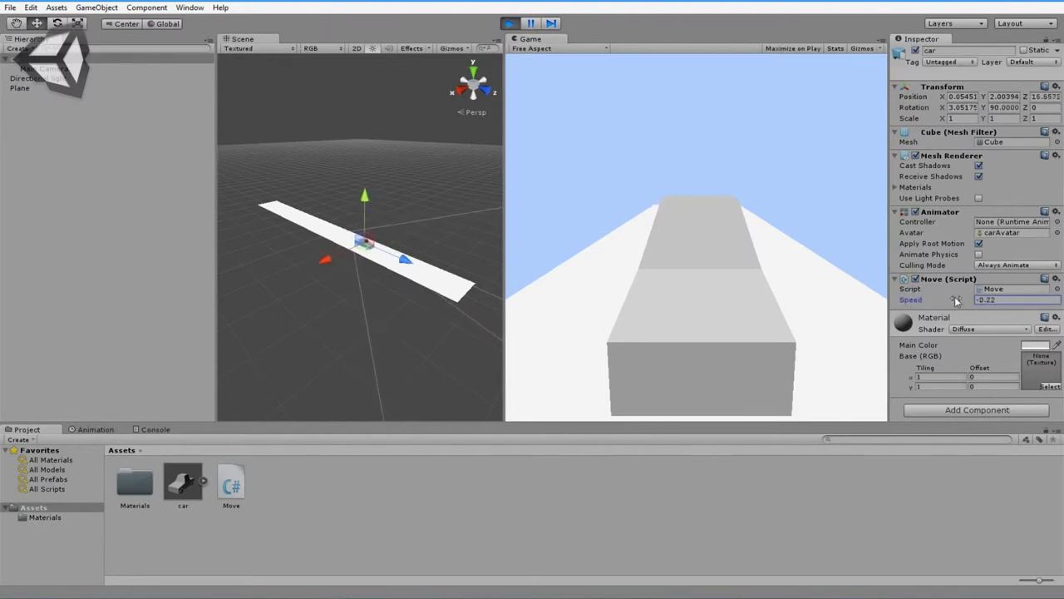
mouse_move(905, 303)
left_mouse_down()
mouse_move(914, 303)
mouse_move(903, 323)
mouse_move(970, 296)
left_mouse_up()
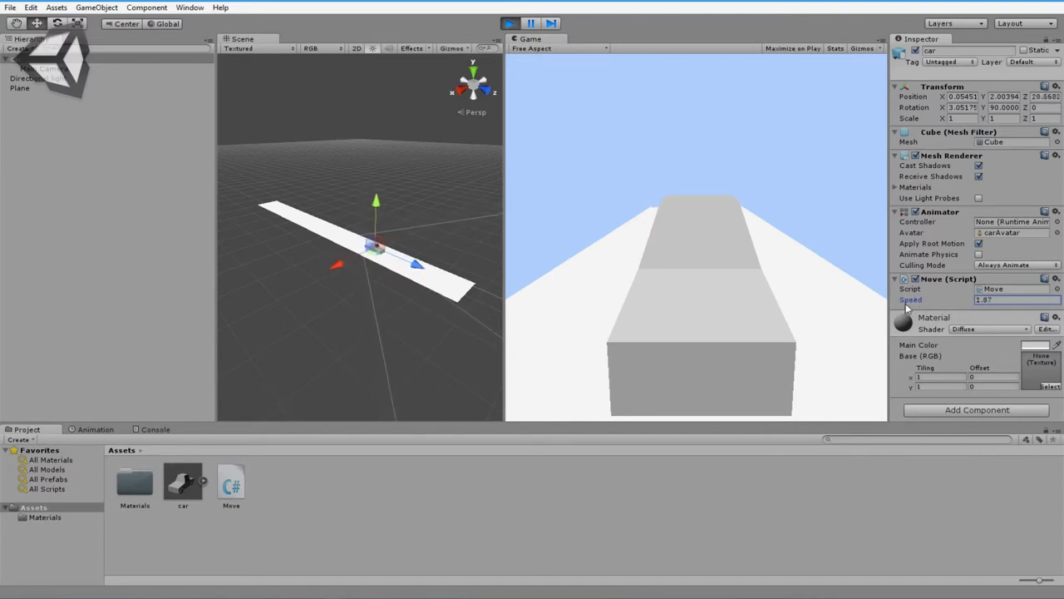
left_click(510, 25)
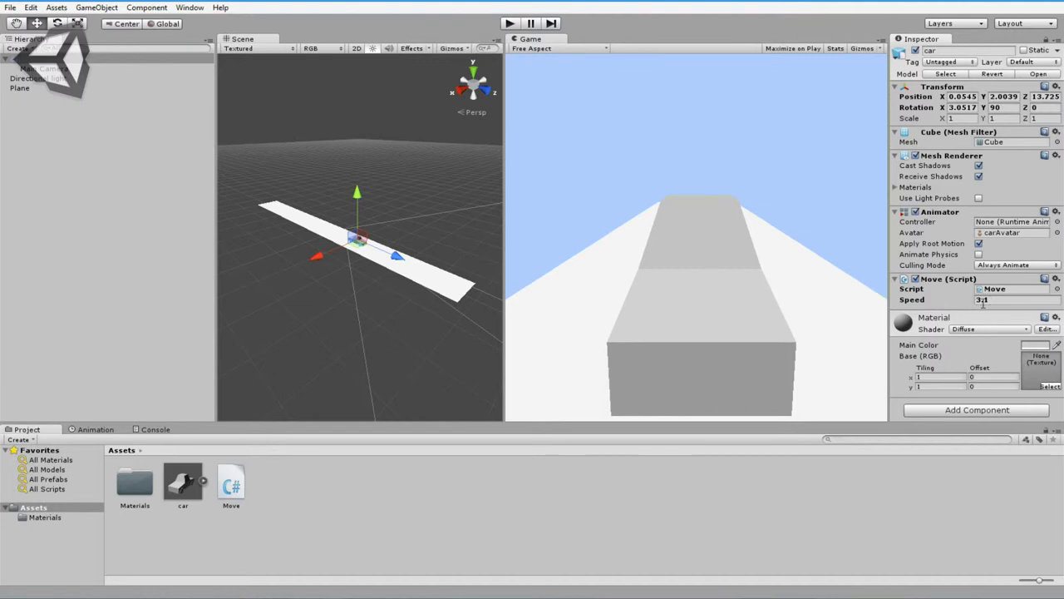
left_click(754, 244)
- Start an if(Input.GetKey condition on a new line above transform.Translate
key("alt+Tab")
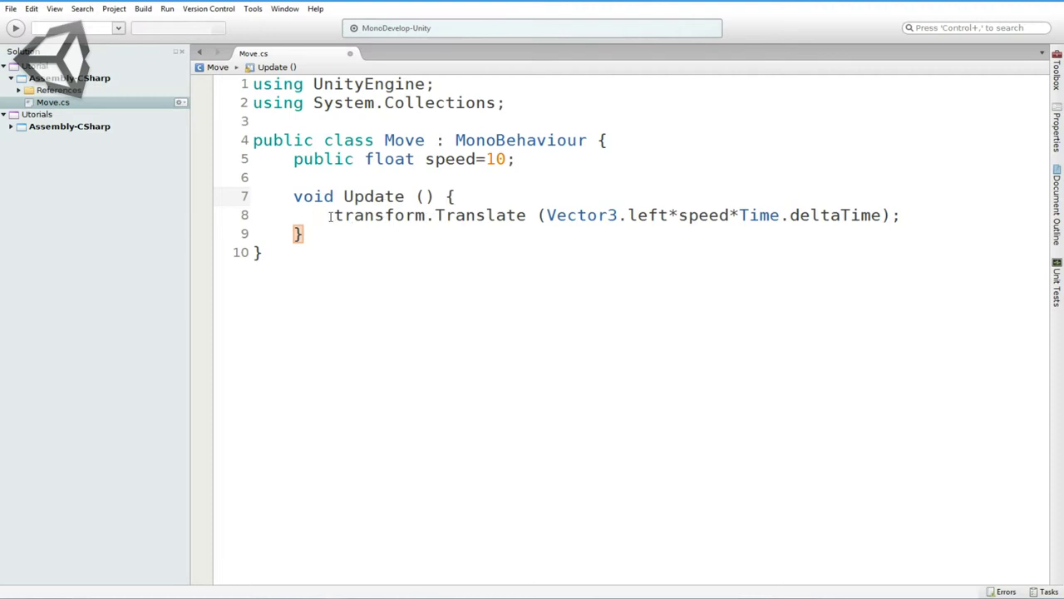
key("Return")
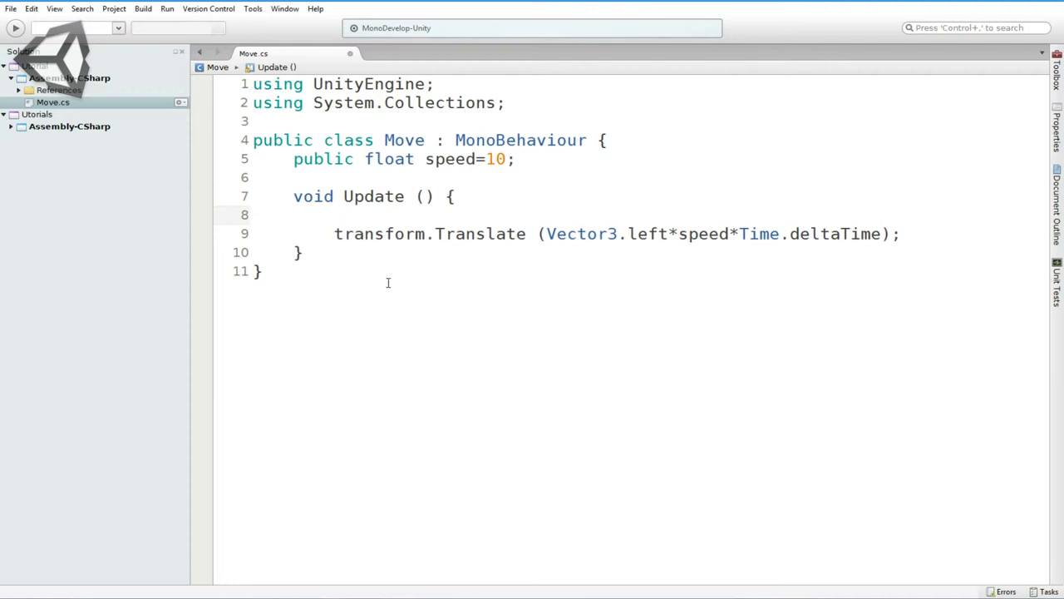
type("if")
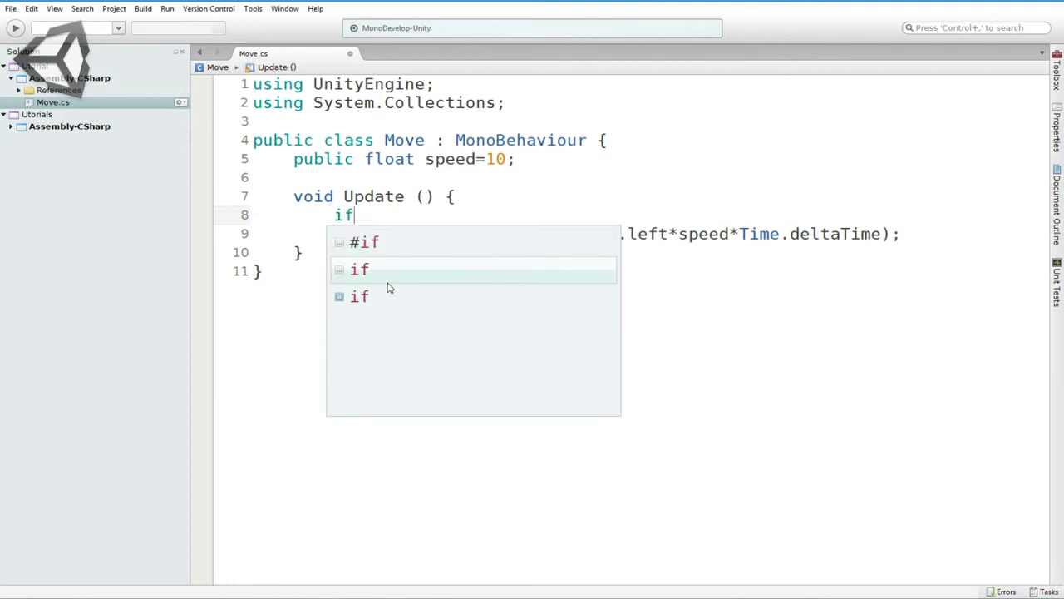
type("(")
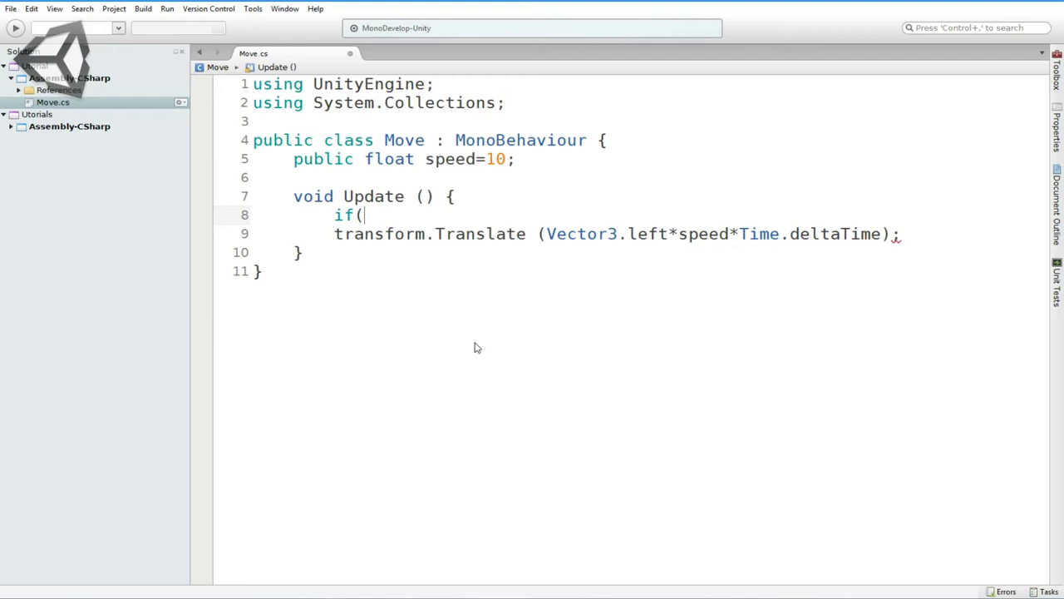
type("In")
key("Return")
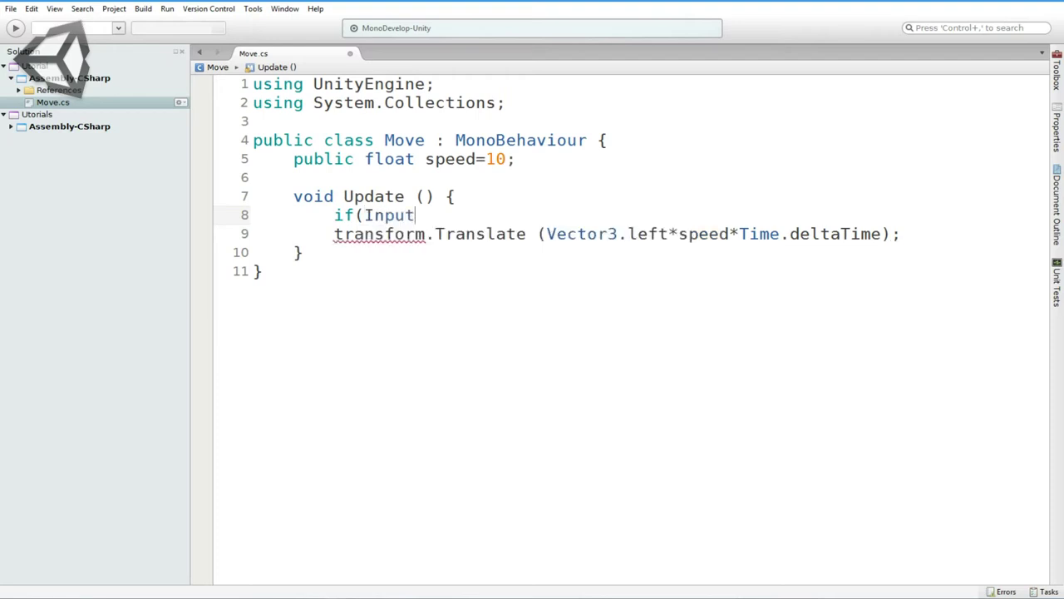
type(".")
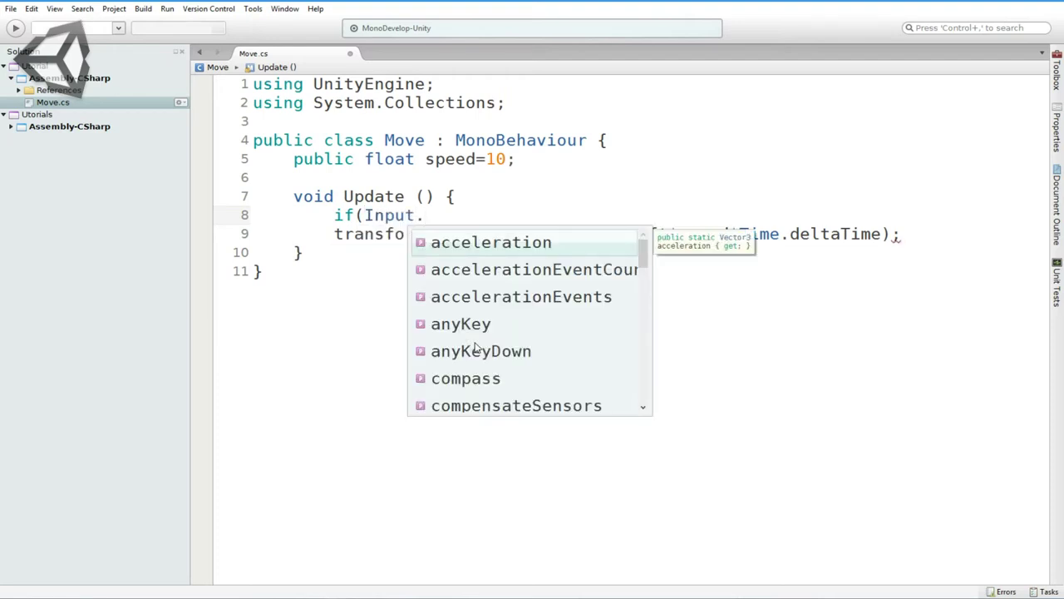
type("get")
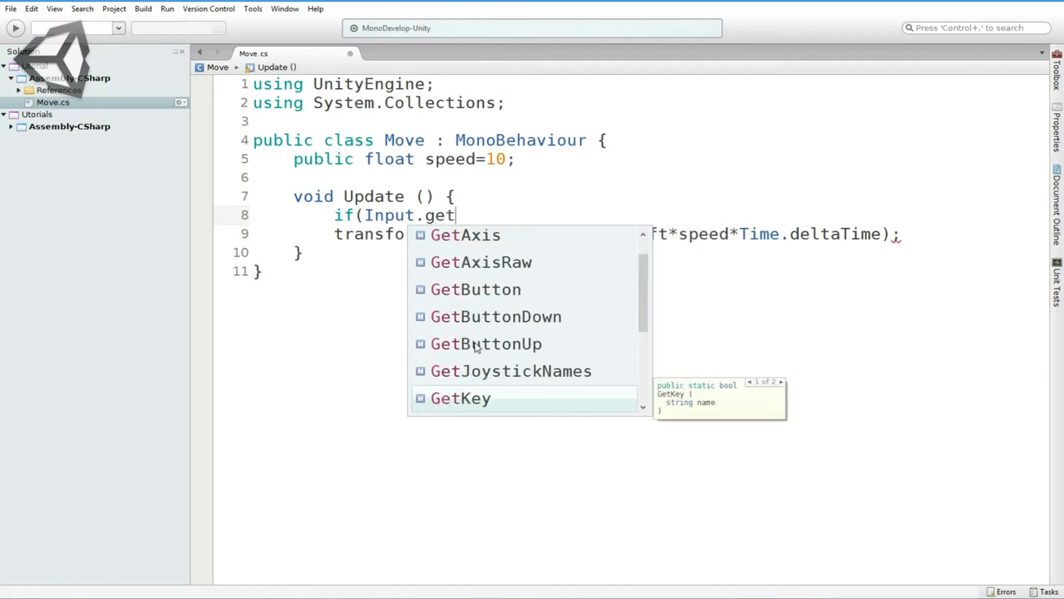
key("Return")
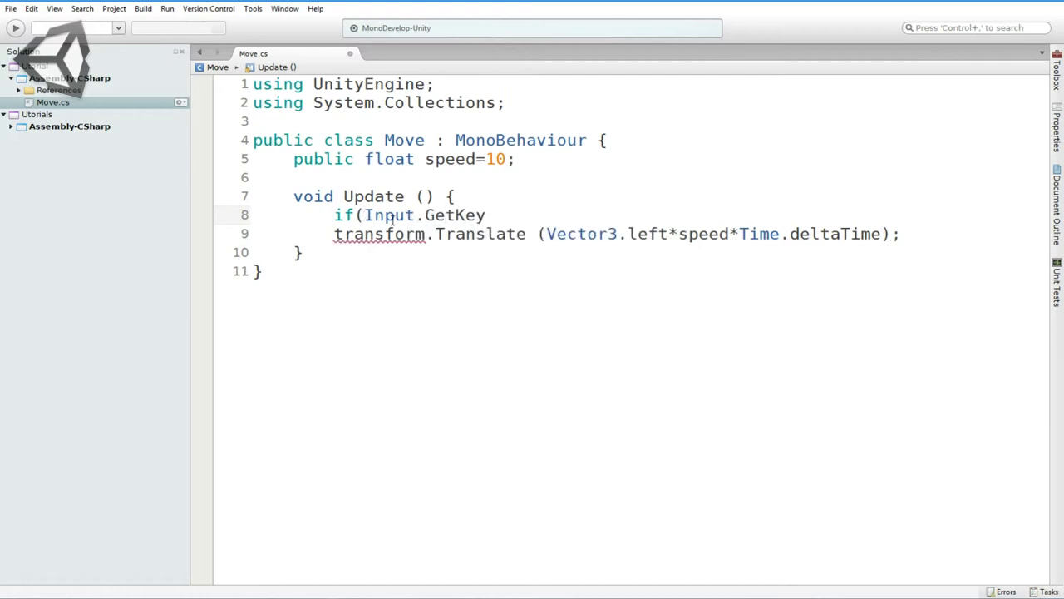
- Complete the condition as if(Input.GetKey(KeyCode.UpArrow))
type("(")
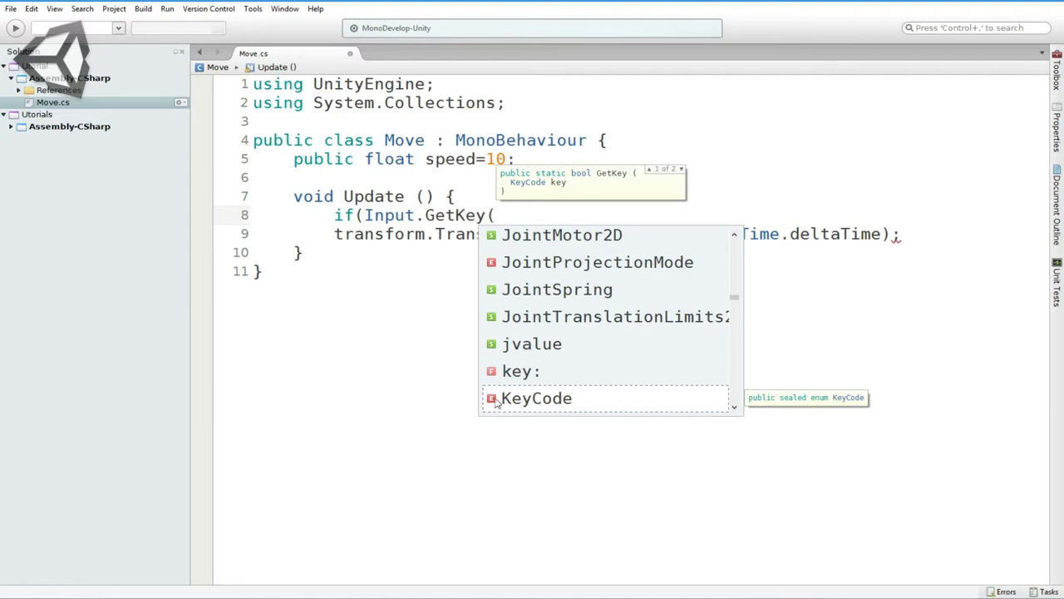
double_click(522, 405)
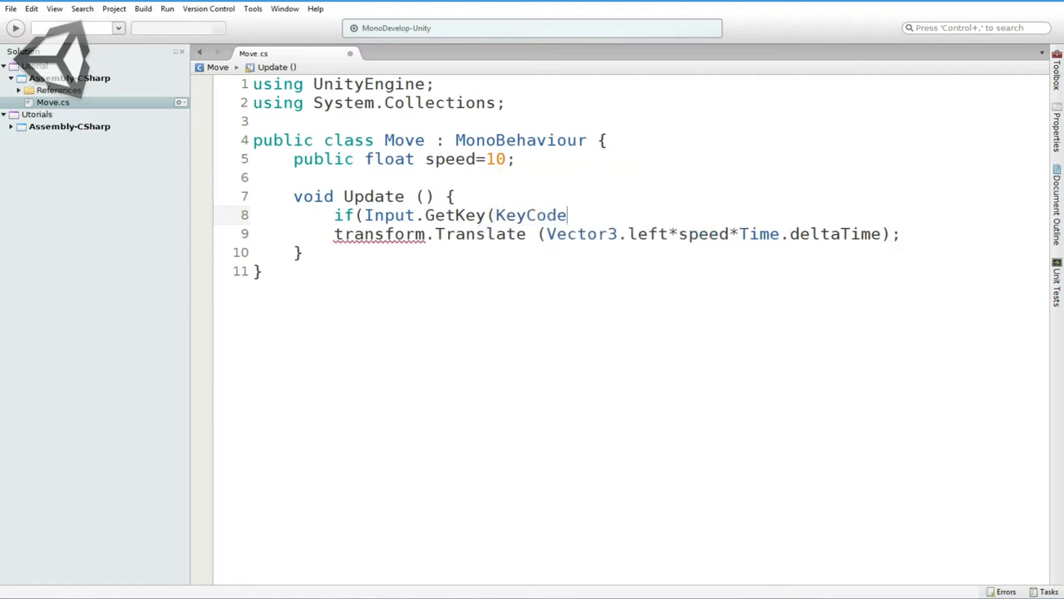
type(".")
scroll(640, 332, "down", 1)
scroll(639, 340, "down", 3)
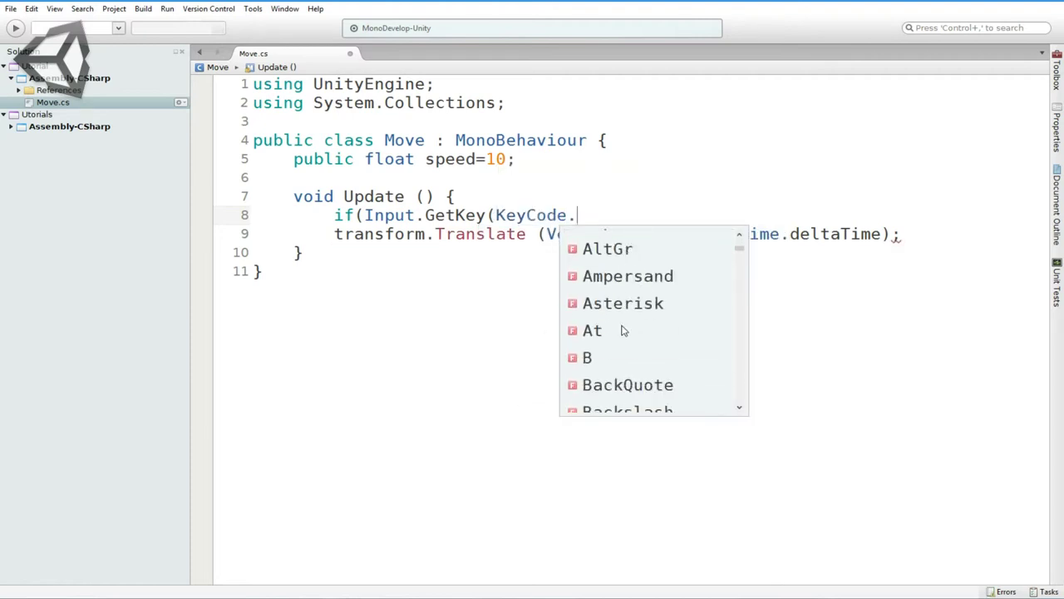
type("u")
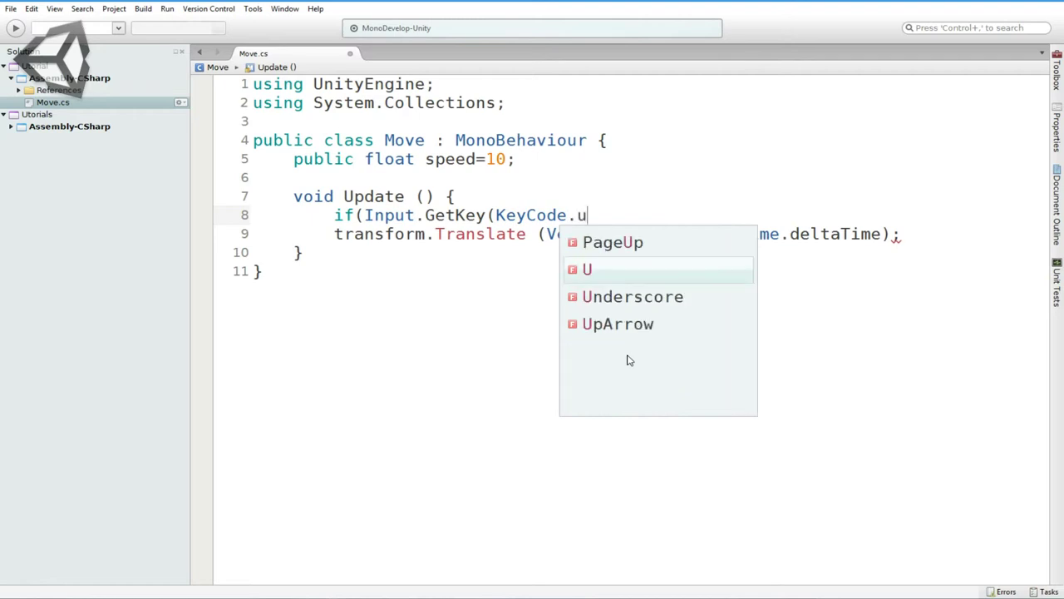
type("p")
double_click(618, 278)
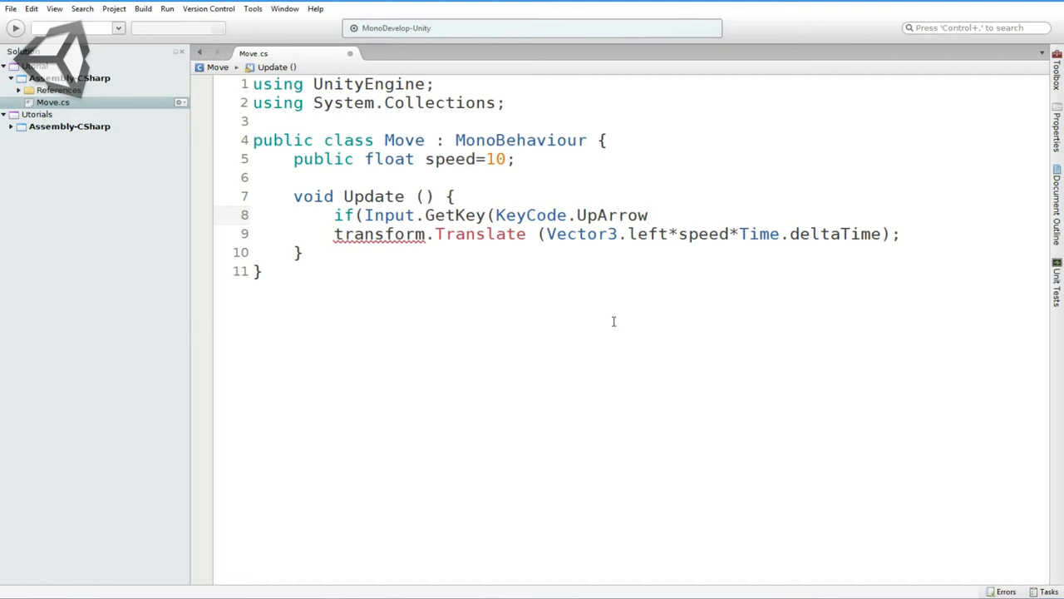
type("))")
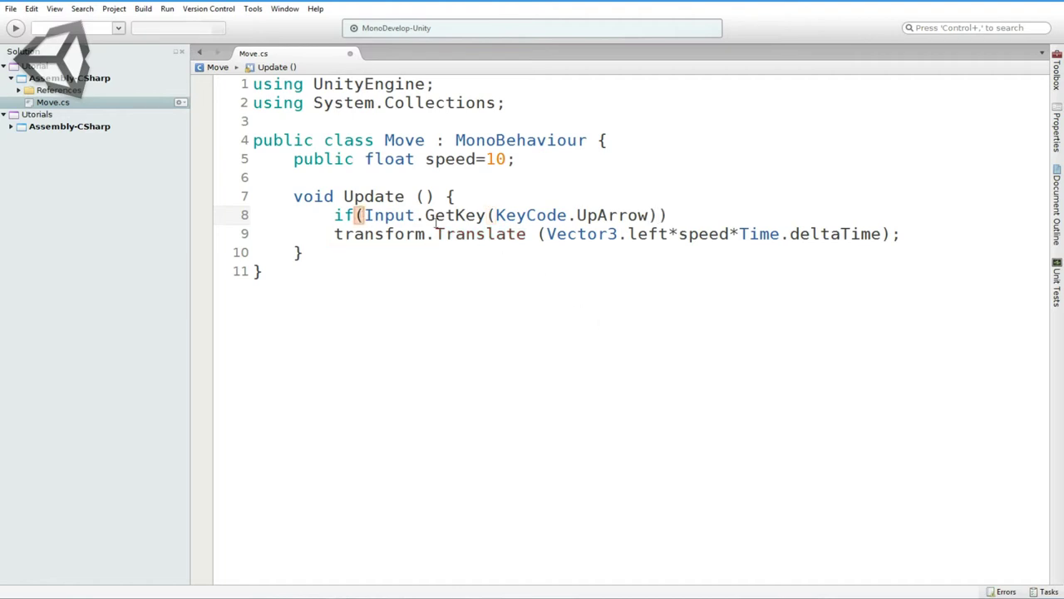
- Indent the Translate line under the UpArrow condition
left_click(335, 234)
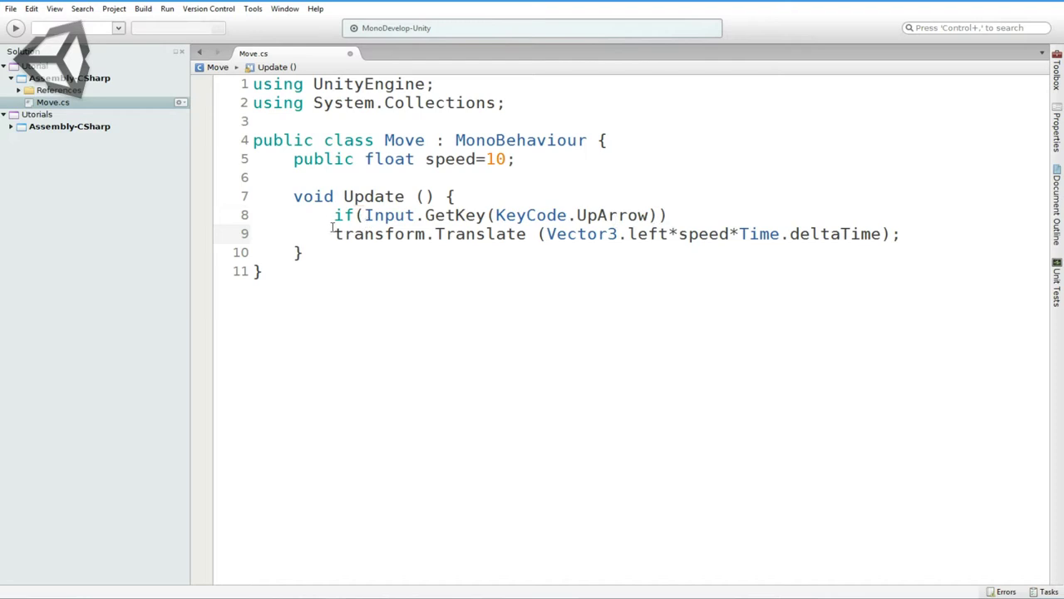
key("Tab")
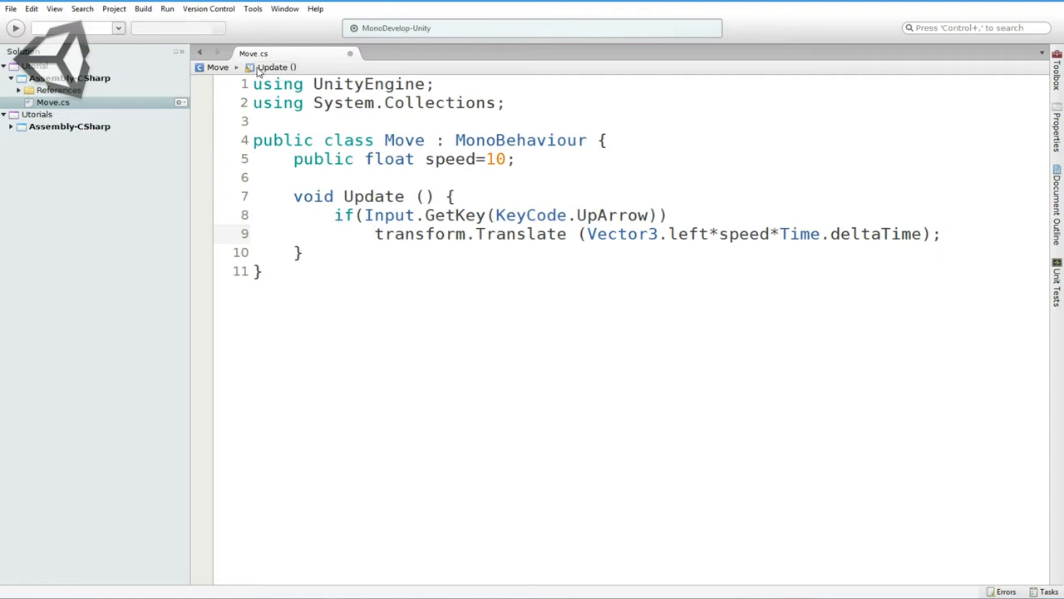
left_click(380, 293)
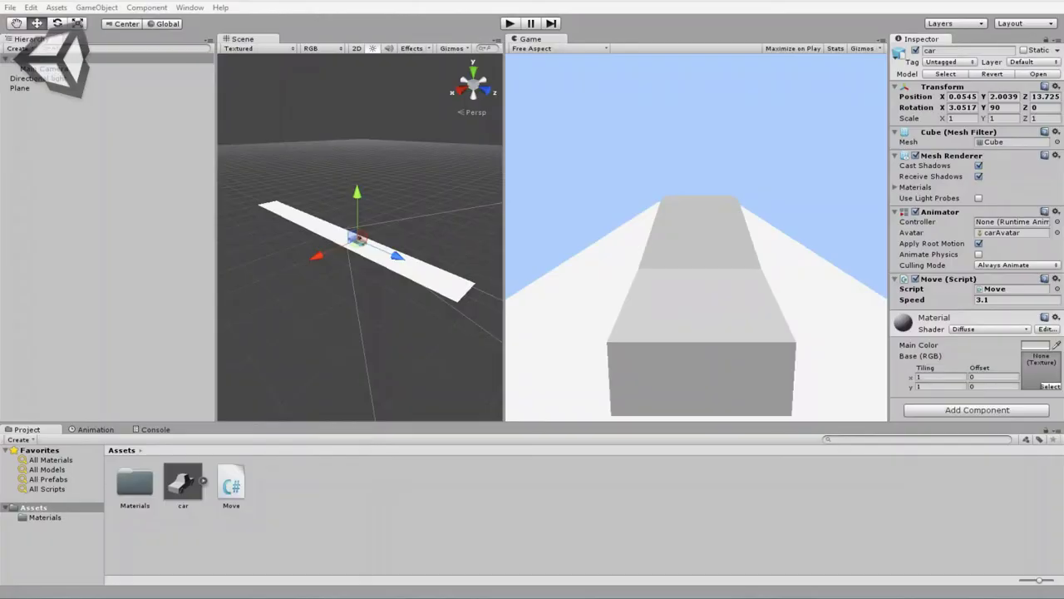
- Play the scene to drive the car forward along the road
left_click(510, 23)
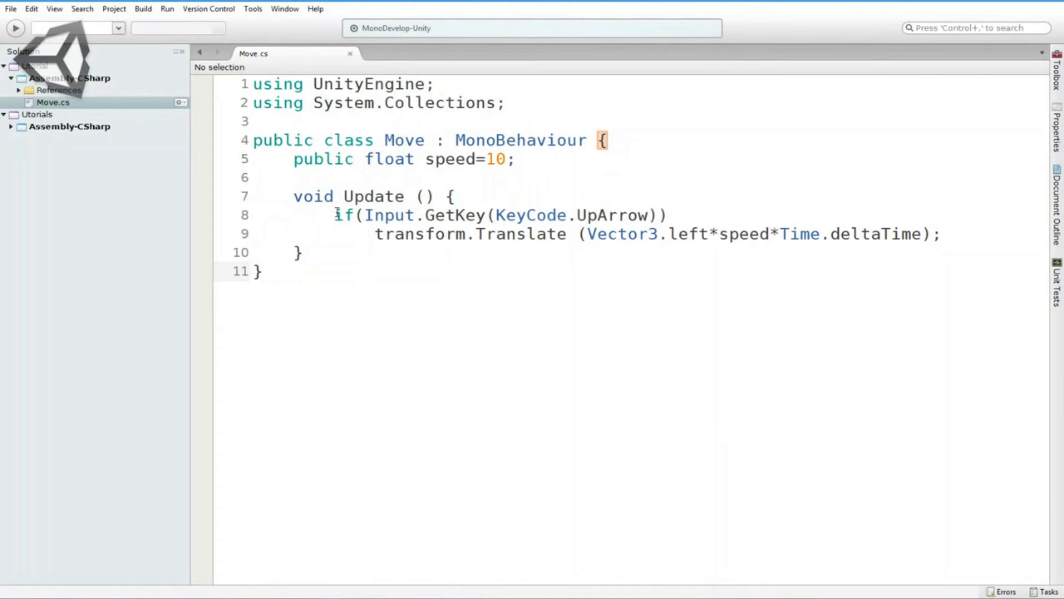
- Duplicate the UpArrow if-block directly below the original
mouse_move(335, 214)
left_mouse_down()
mouse_move(568, 236)
mouse_move(942, 236)
left_mouse_up()
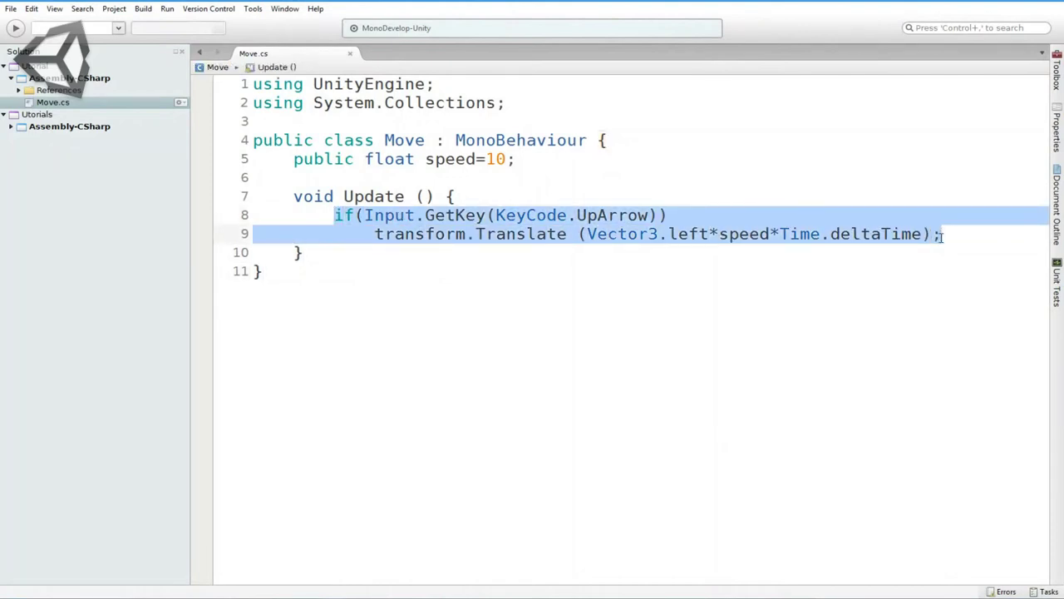
left_click(951, 232)
type("\\")
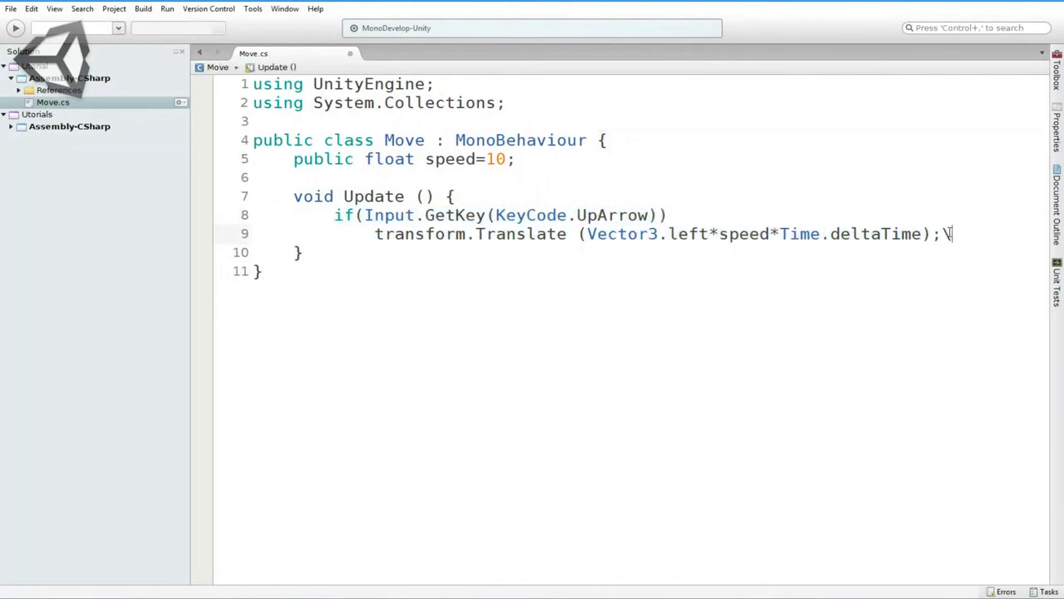
key("Return")
key("Return")
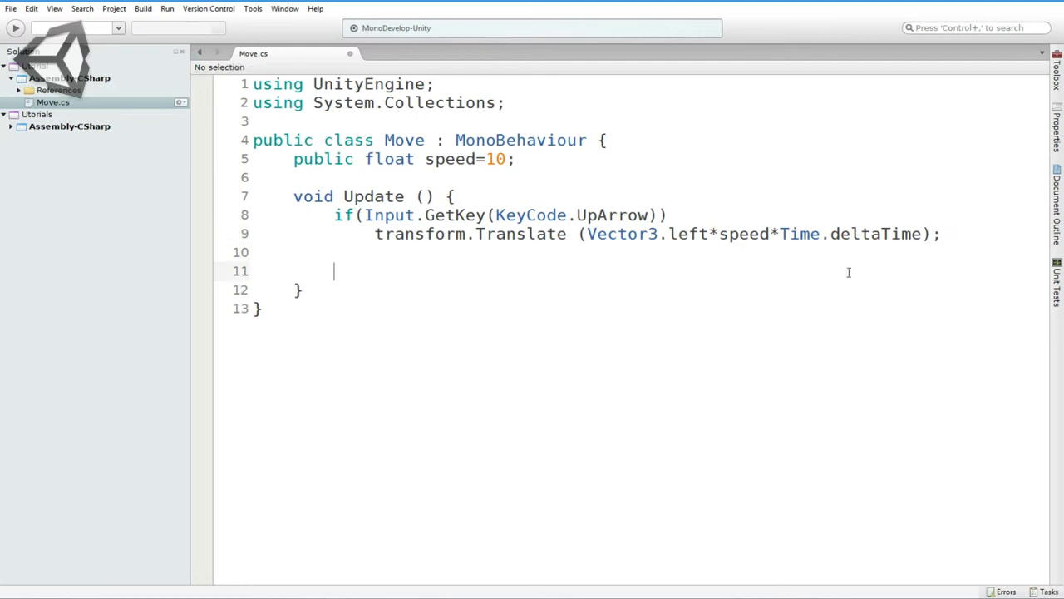
type("if(Input.GetKey(KeyCode.UpArrow)) \t\t\ttransform.Translate (Vector3.left*speed*Time.deltaTime);")
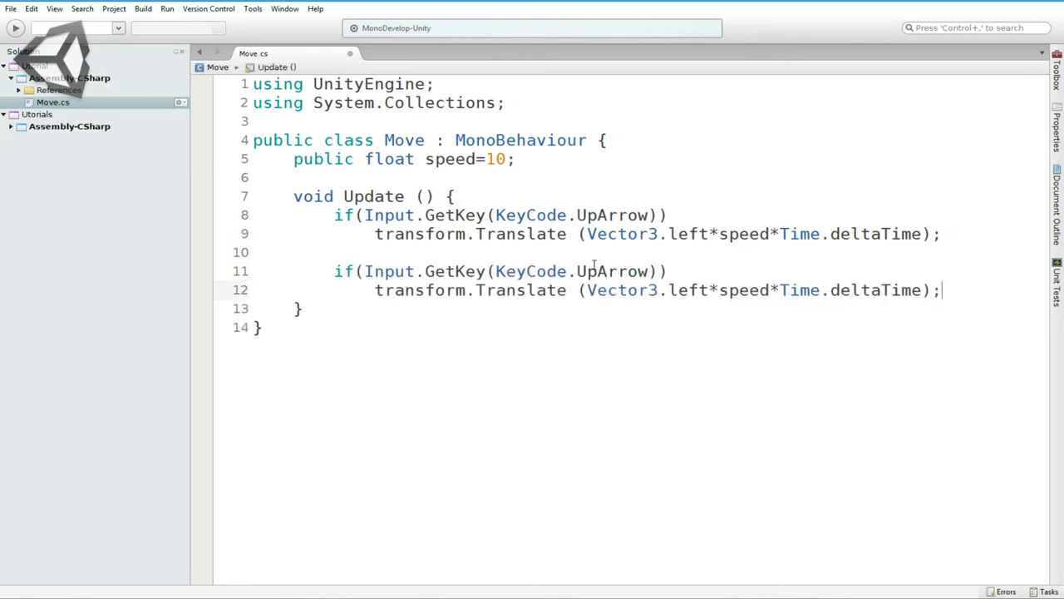
- In the copy, change UpArrow to DownArrow and speed to -speed
left_click_drag(579, 271, 648, 271)
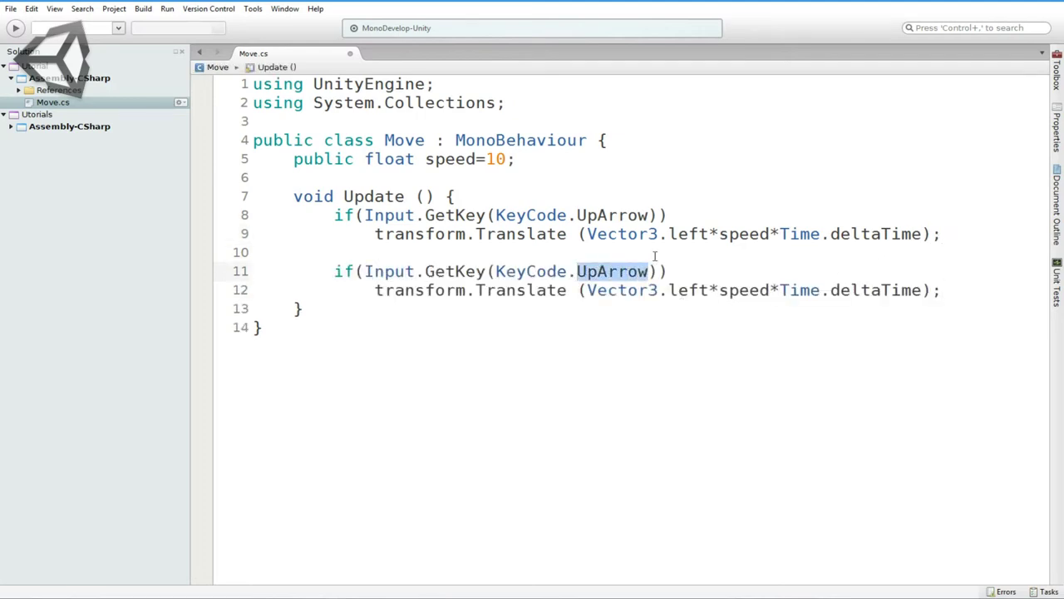
type("do")
key("Down")
key("Down")
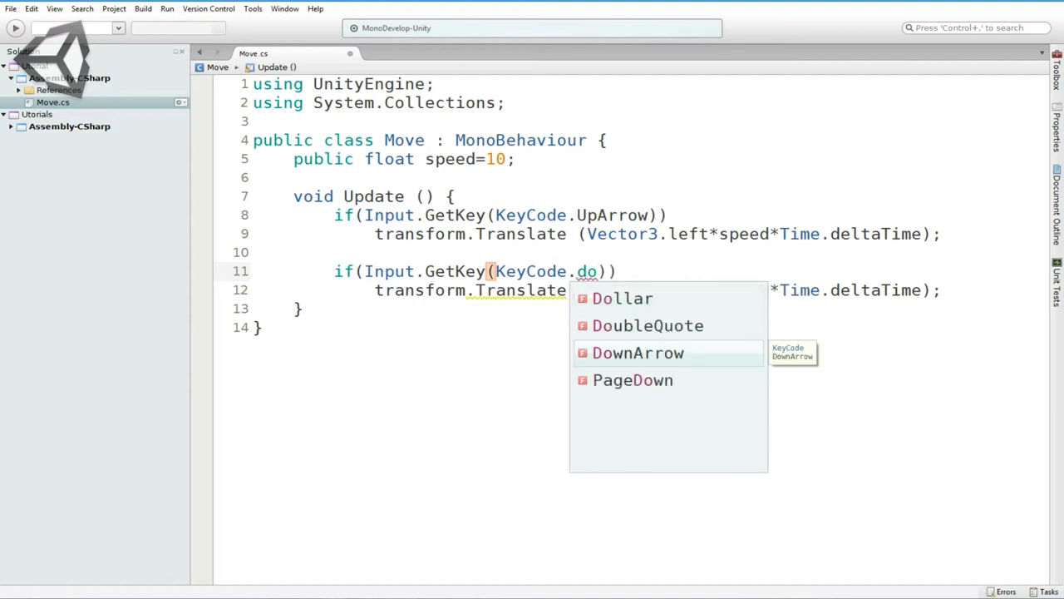
key("Return")
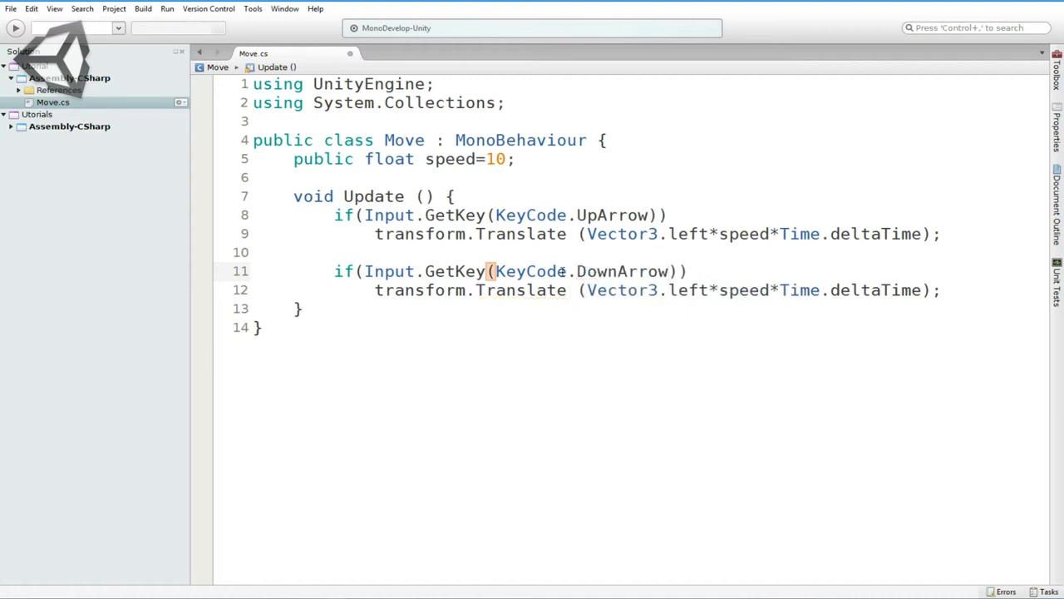
left_click(720, 289)
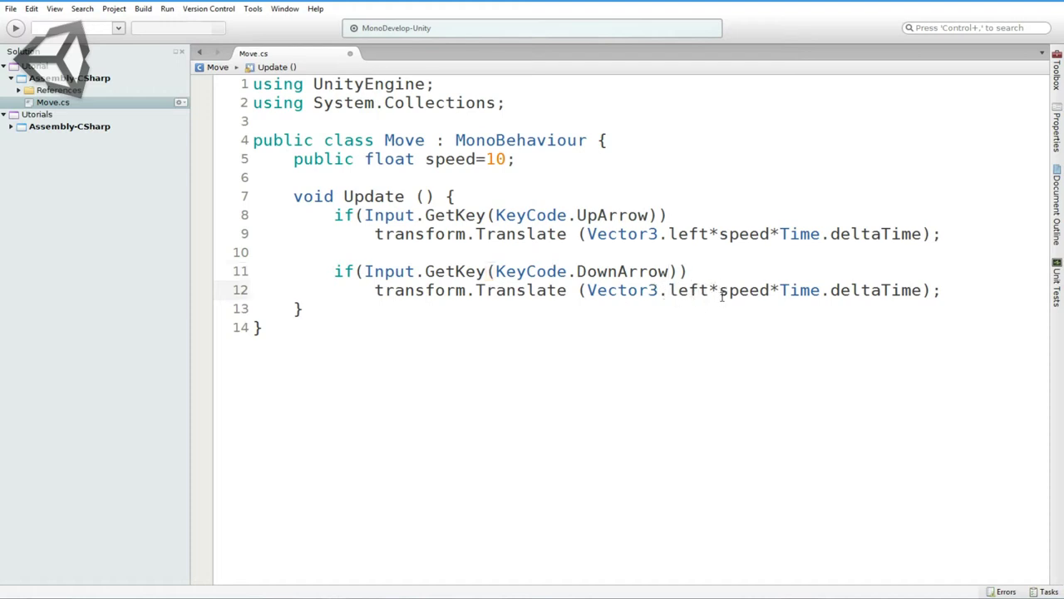
type("-")
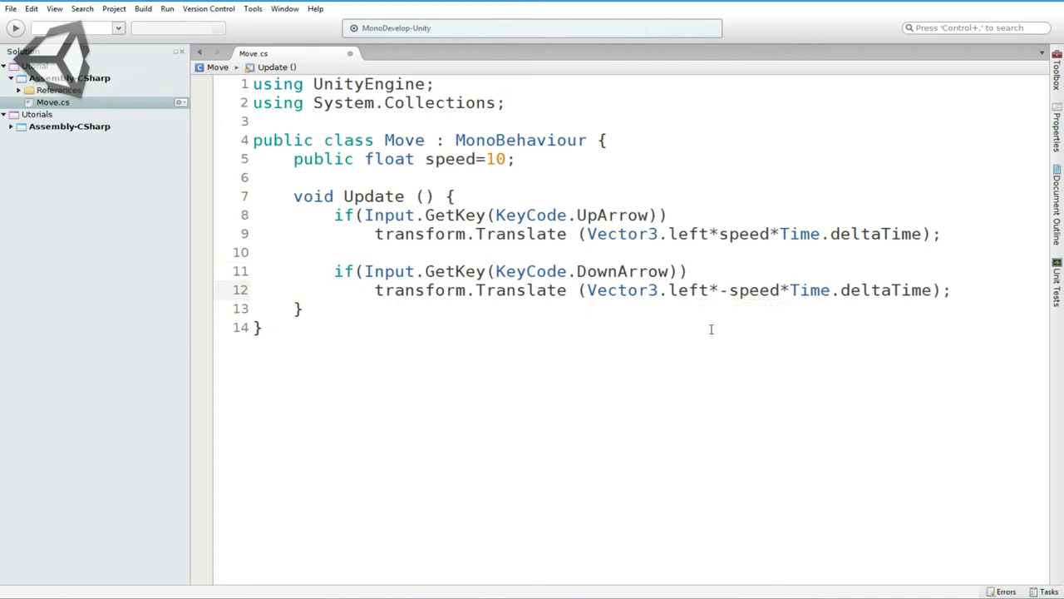
left_click(644, 340)
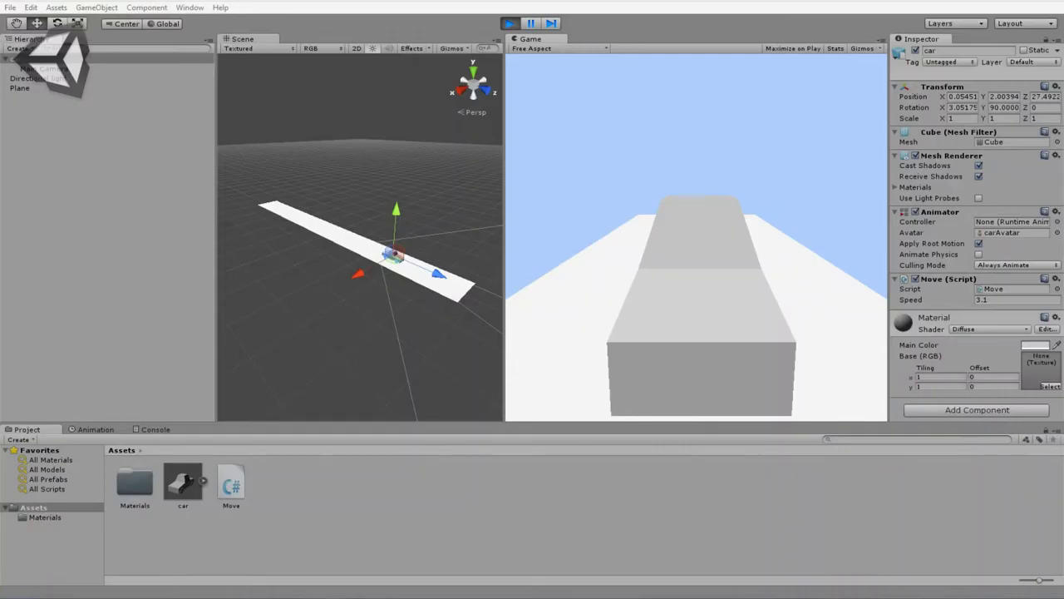
- Play-test the car driving forward and backward with the arrow keys, then stop
left_click(510, 24)
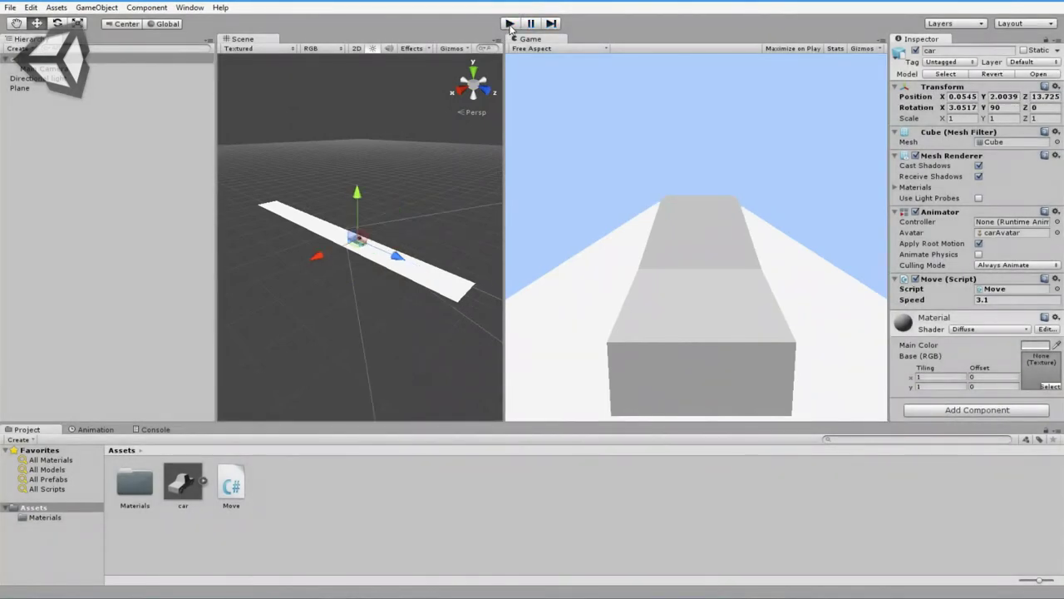
left_click(509, 24)
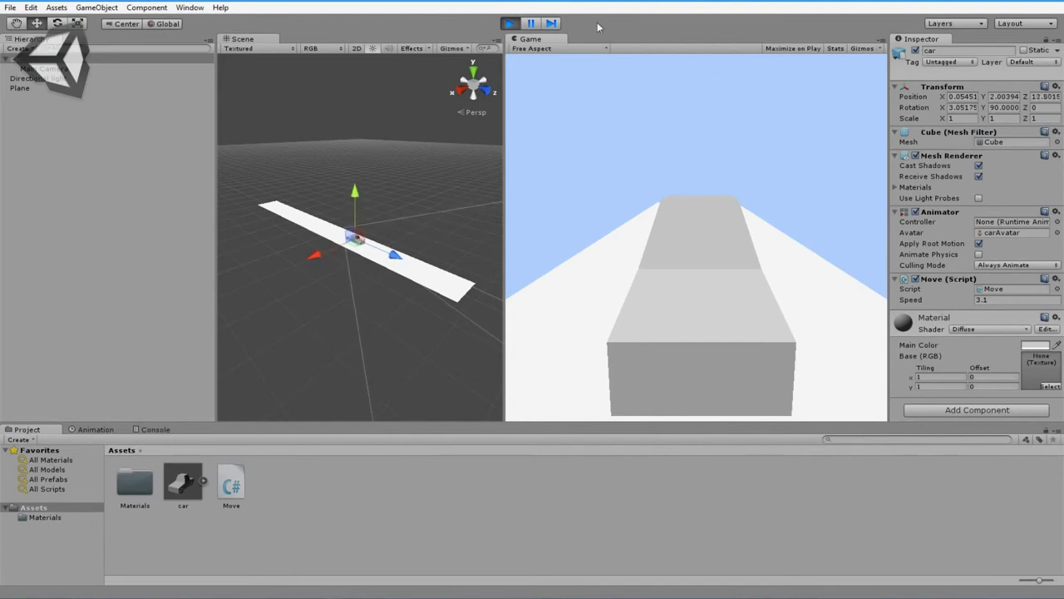
left_click(510, 23)
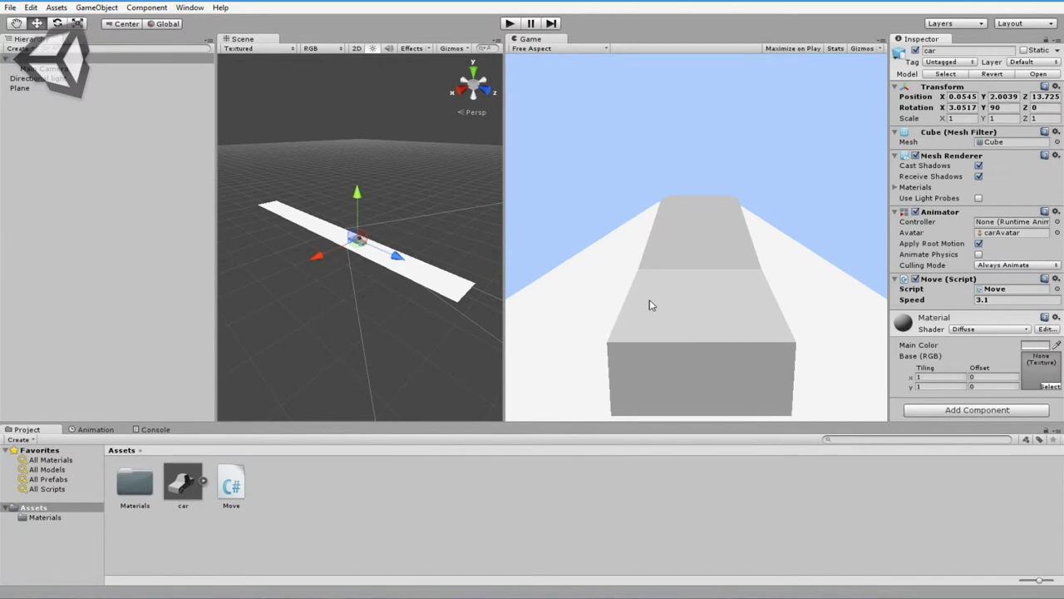
- Duplicate the DownArrow block below itself in Move.cs
left_click(748, 597)
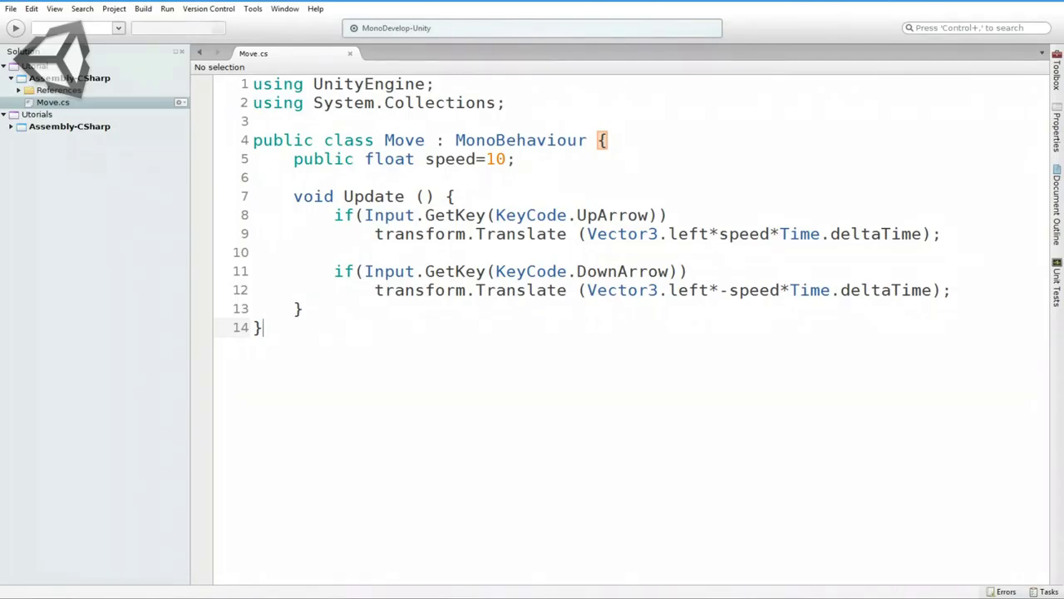
left_click(970, 288)
key("Return")
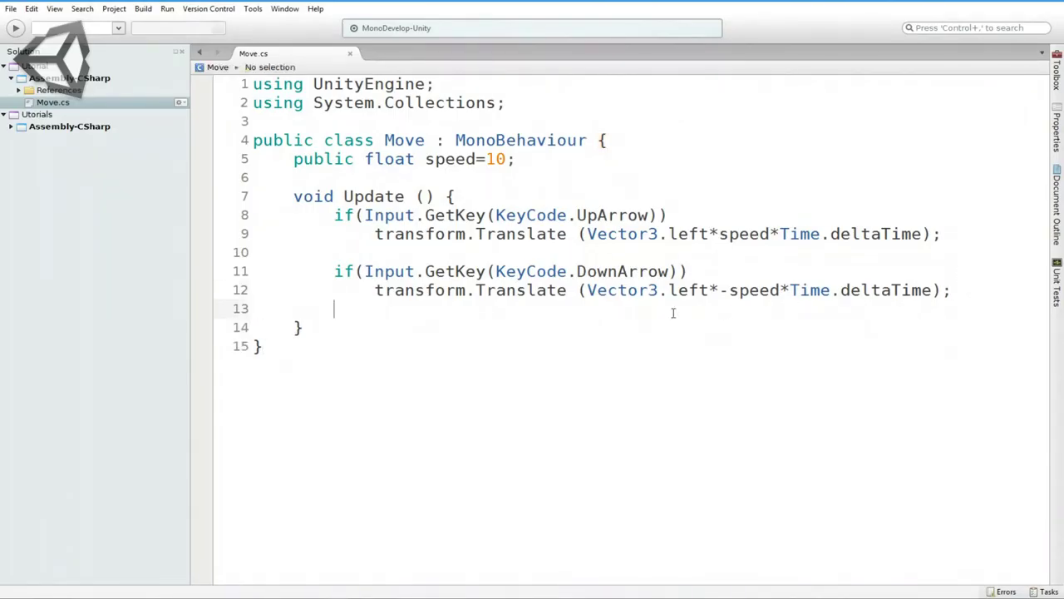
key("Return")
left_click_drag(334, 271, 956, 290)
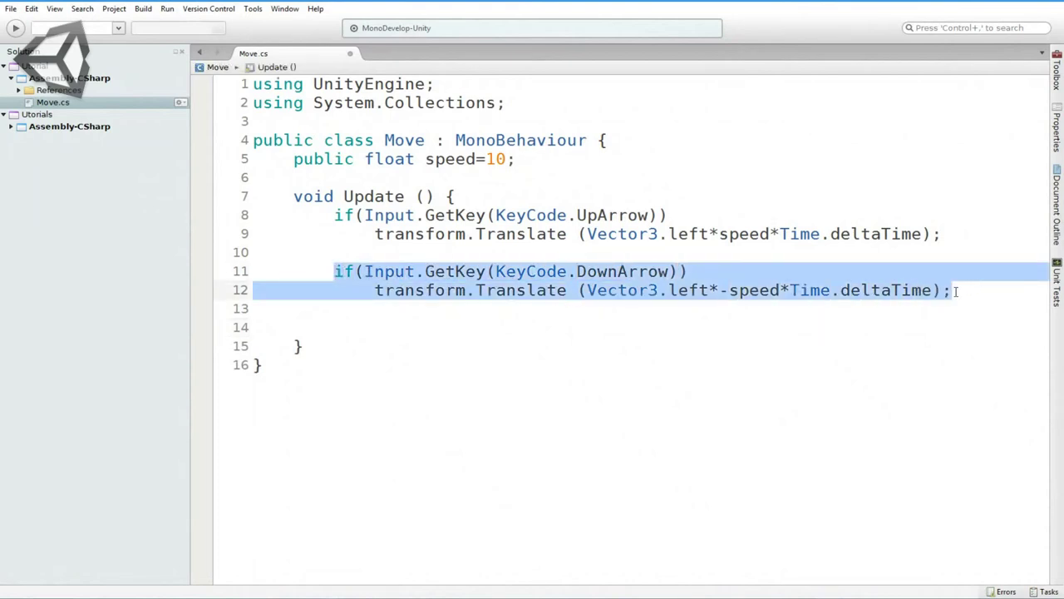
key("ctrl+c")
left_click(361, 327)
key("ctrl+v")
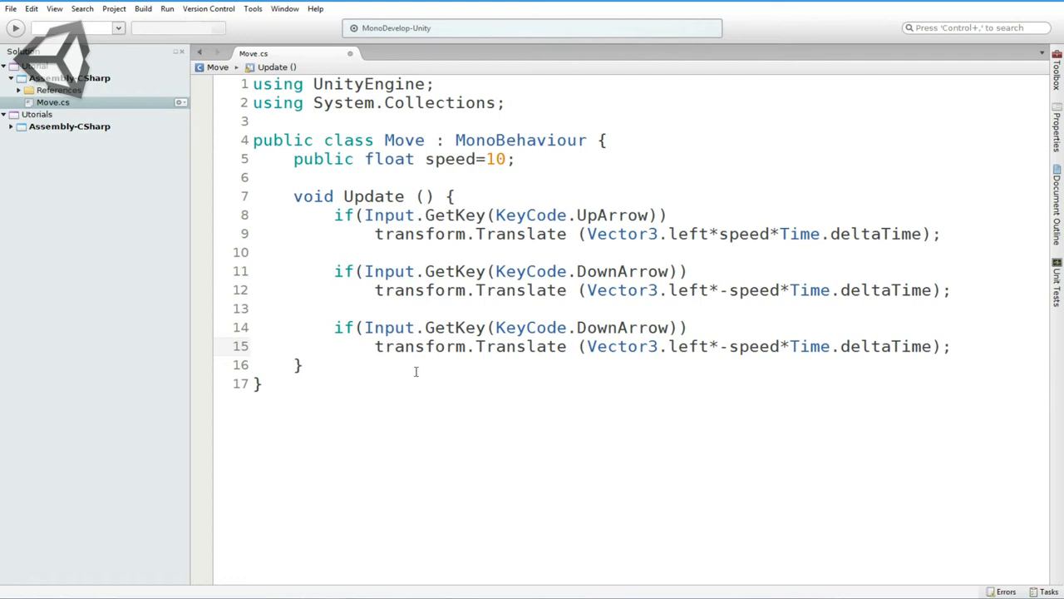
- In the copy, change Translate to Rotate and Vector3.left to Vector3.up
left_click_drag(477, 346, 569, 355)
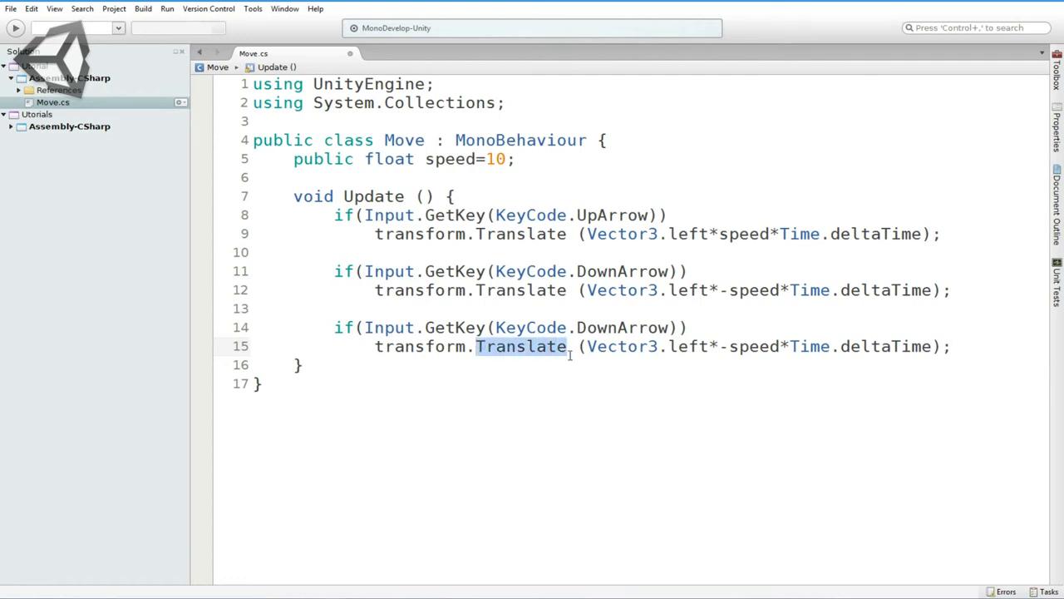
type("Ro")
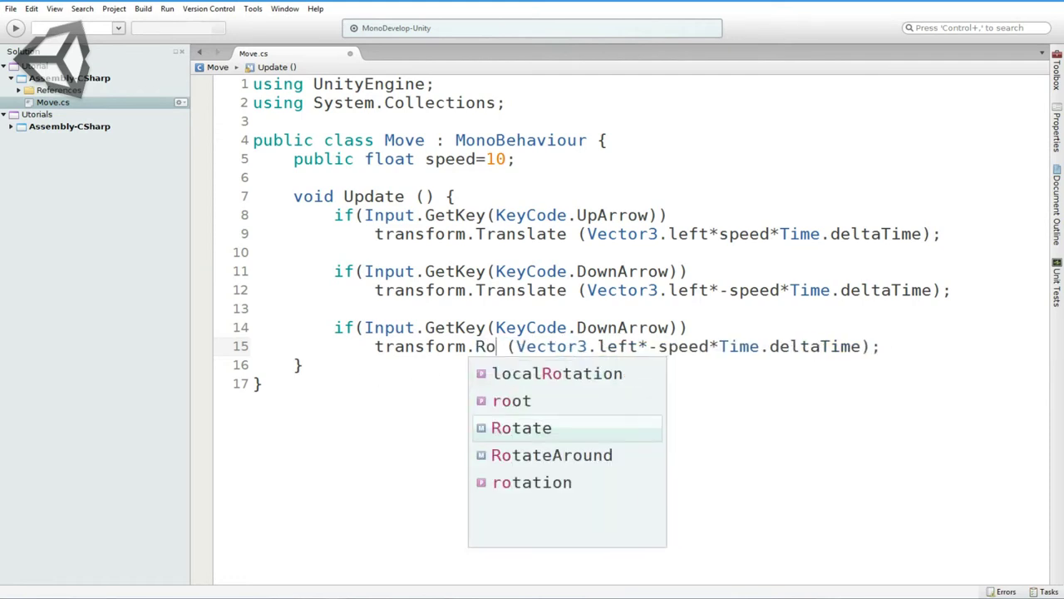
key("Return")
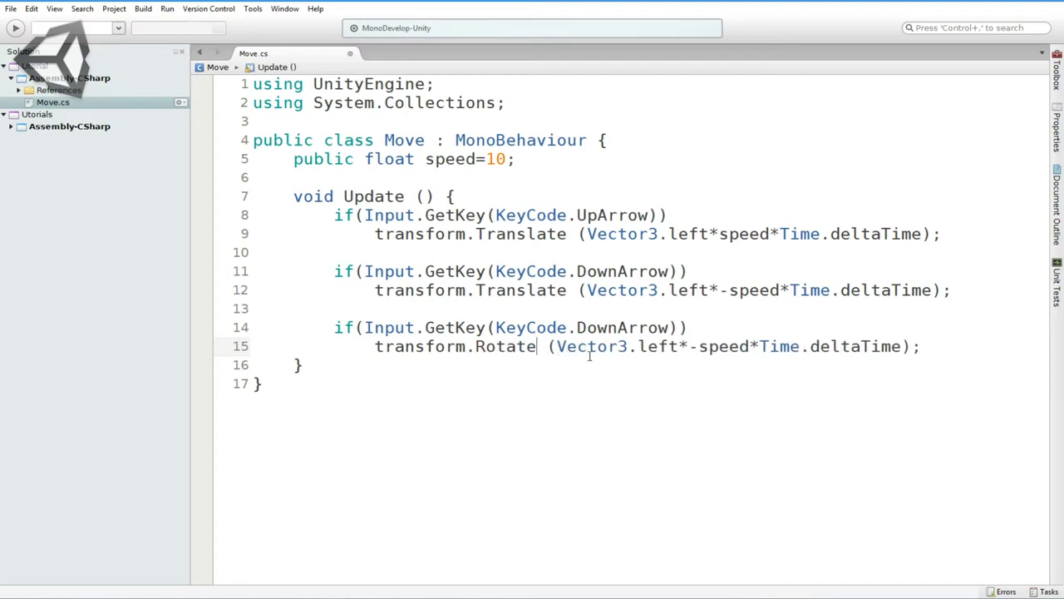
left_click_drag(638, 348, 680, 348)
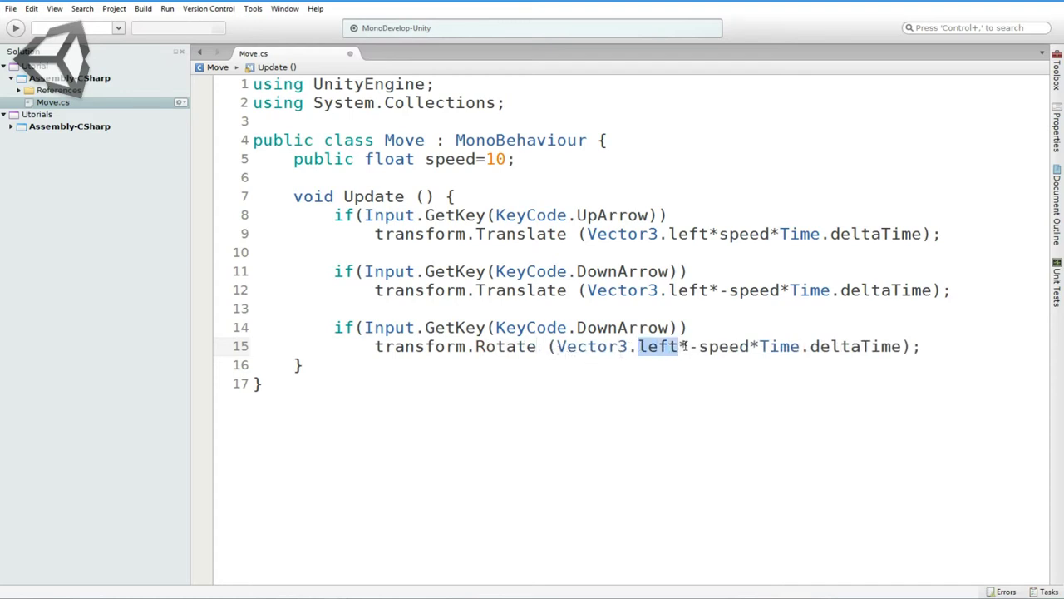
type("up[")
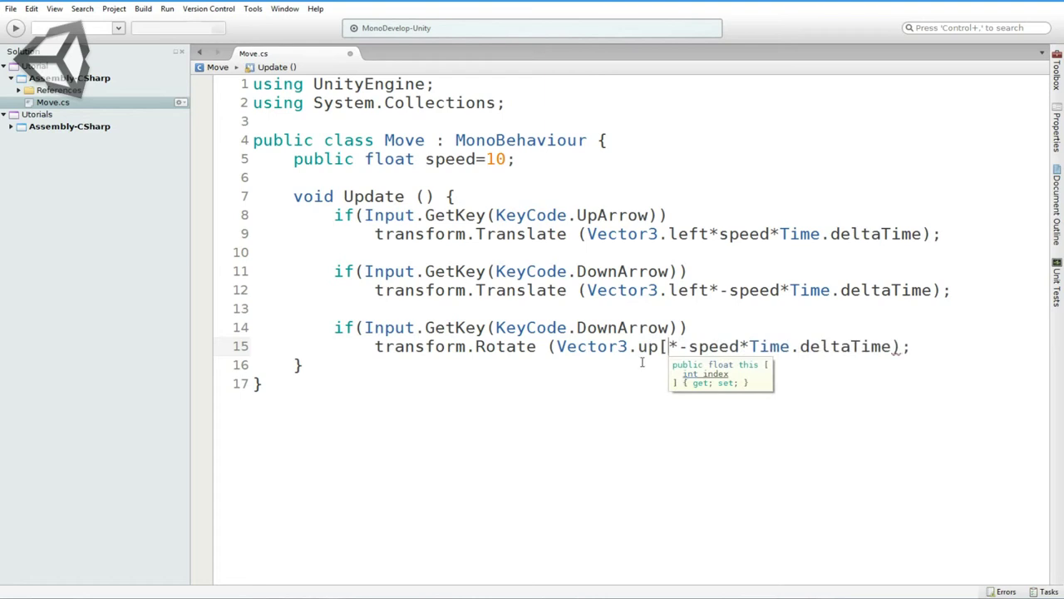
key("BackSpace")
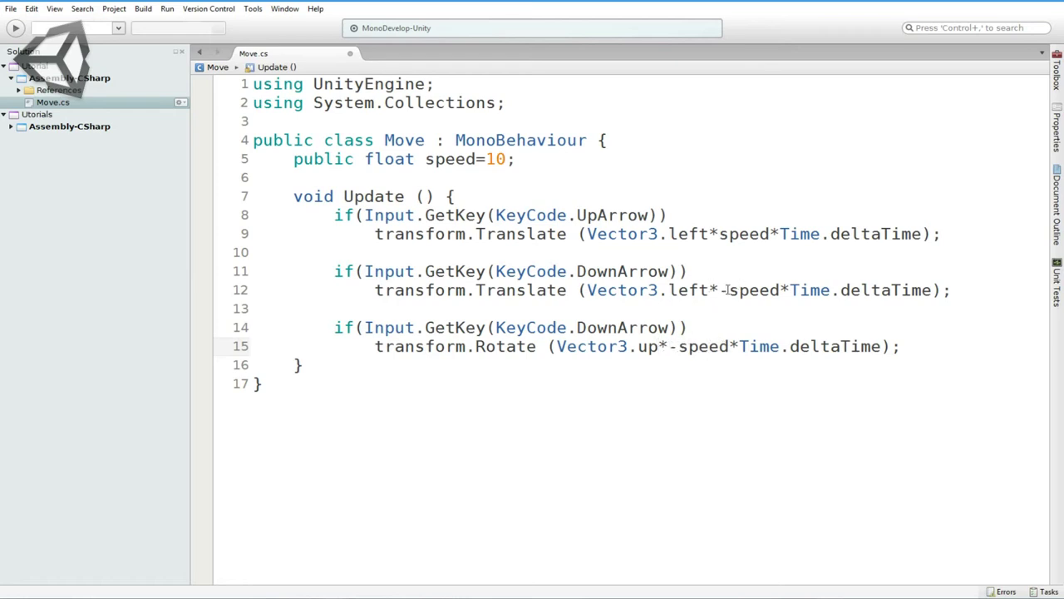
mouse_move(517, 158)
left_mouse_down()
mouse_move(297, 160)
mouse_move(522, 159)
left_mouse_up()
- Add a 'public float rotSpeed=50;' declaration below the speed field
left_click(524, 159)
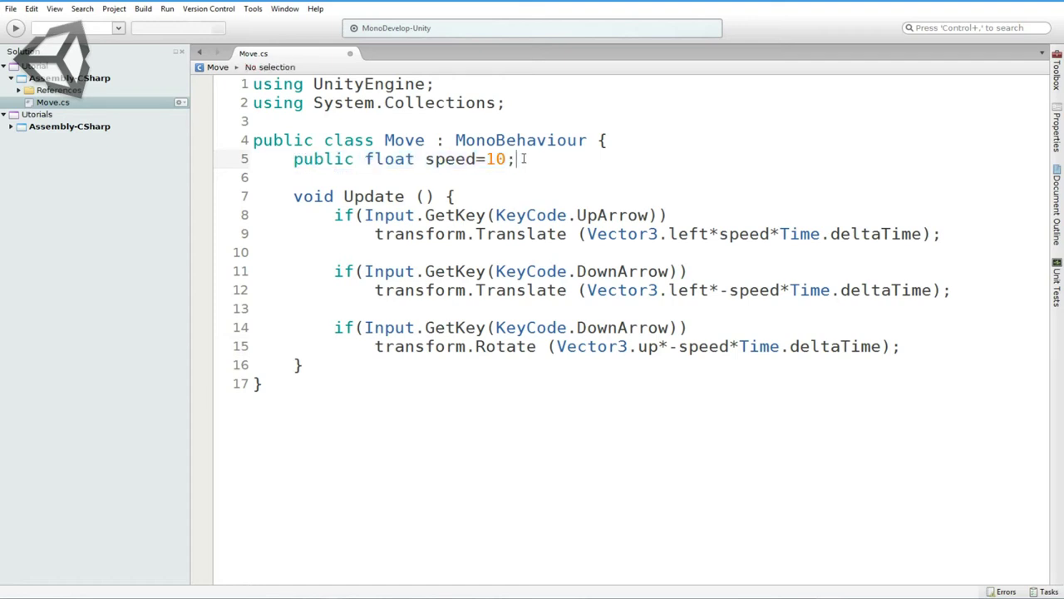
type("\\")
key("BackSpace")
key("Return")
key("ctrl+v")
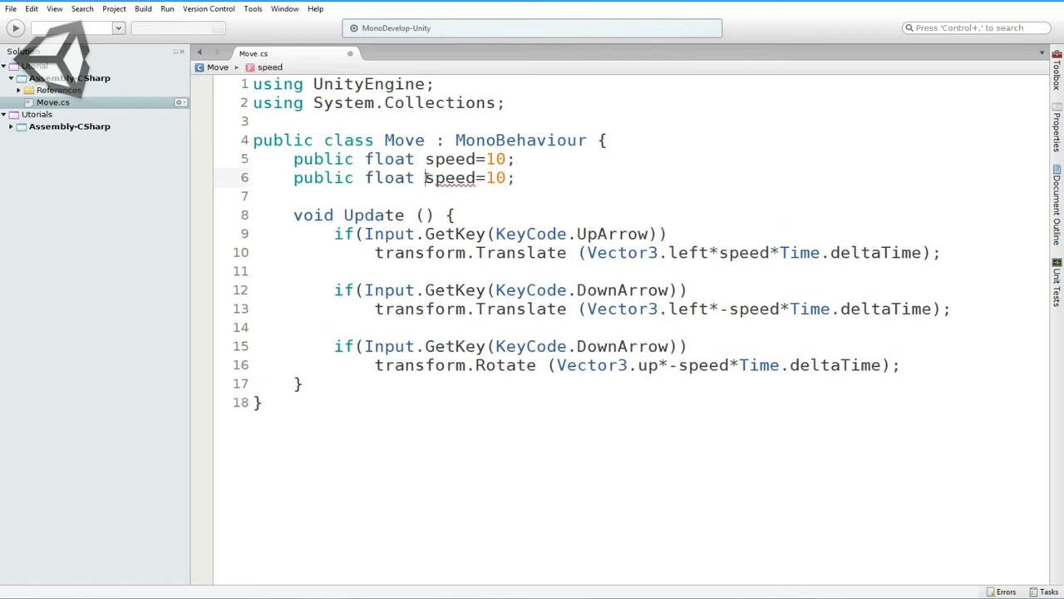
type("rpt")
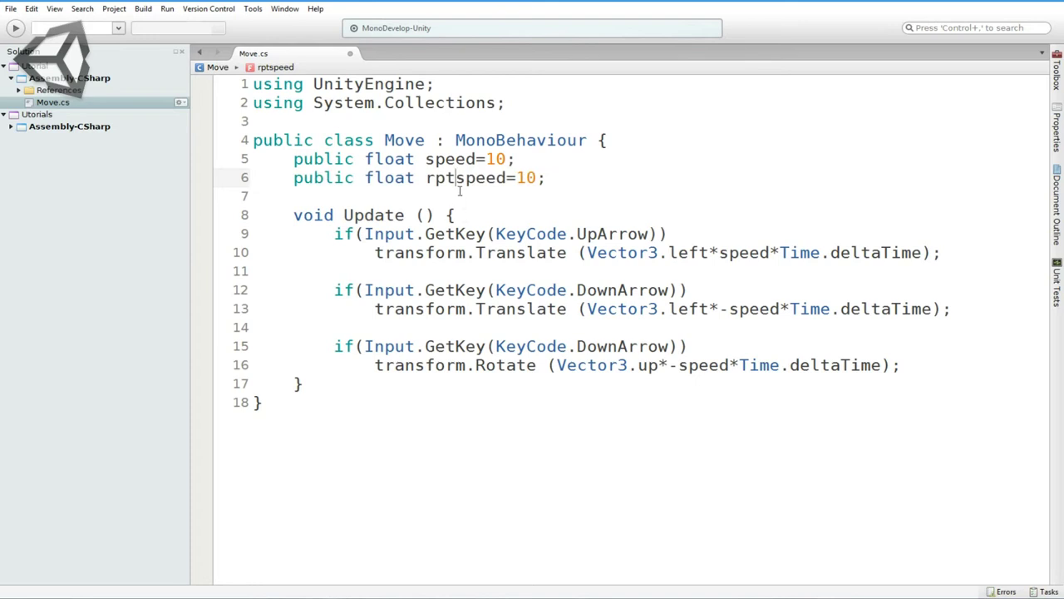
key("BackSpace")
key("BackSpace")
type("ot")
key("Delete")
type("S")
left_click_drag(456, 177, 466, 180)
type("S")
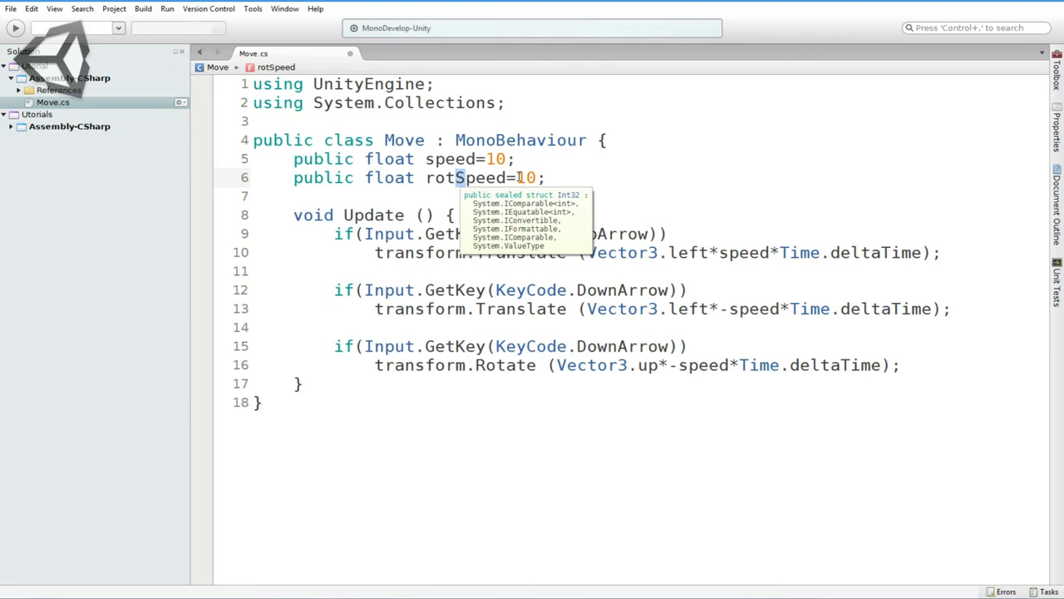
left_click_drag(517, 177, 534, 176)
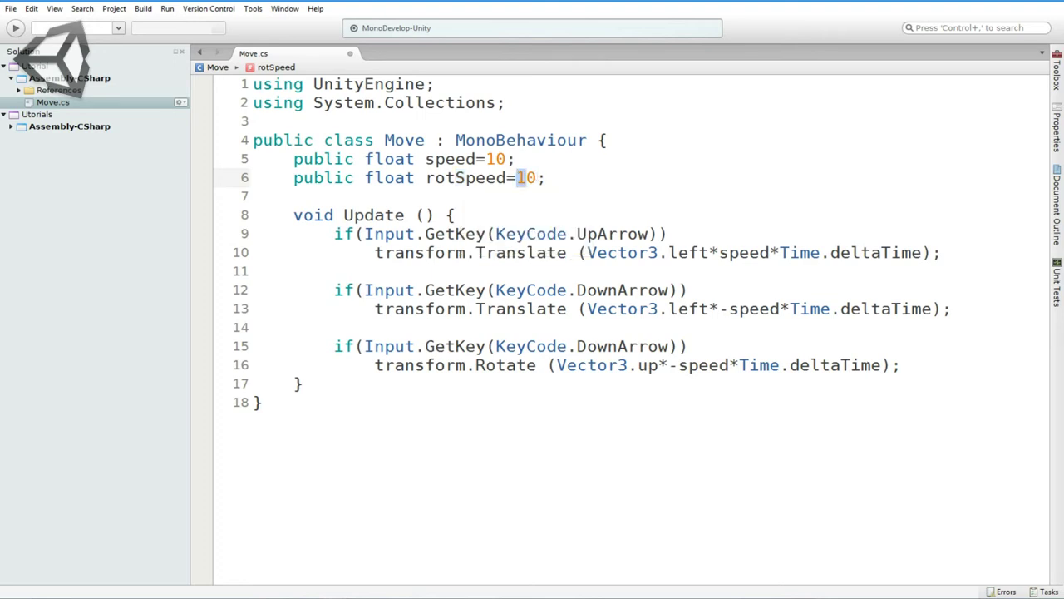
type("5")
- Use rotSpeed instead of -speed in the Rotate line
left_click(680, 366)
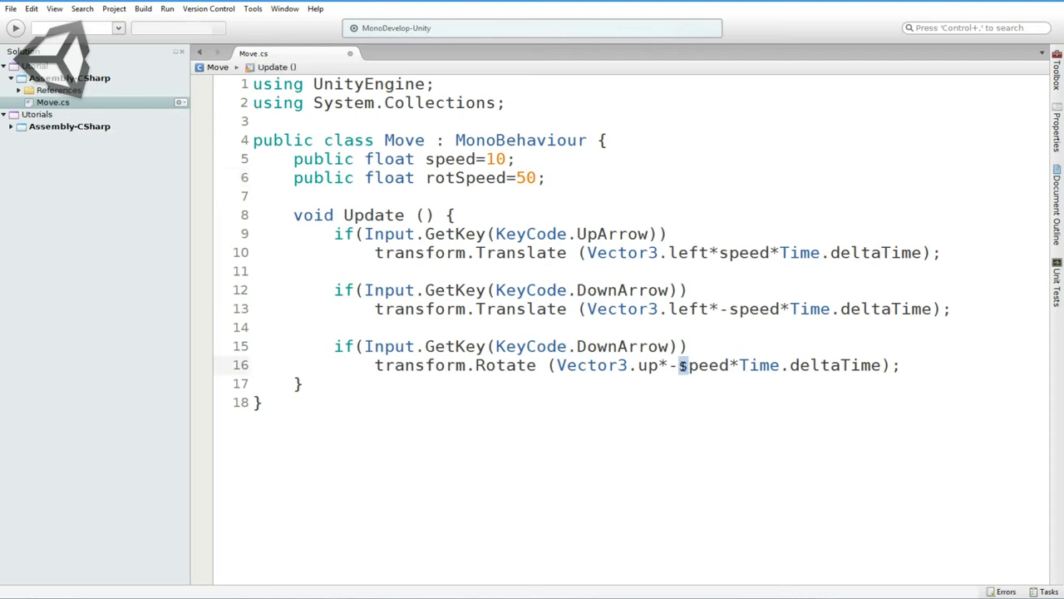
type("ro")
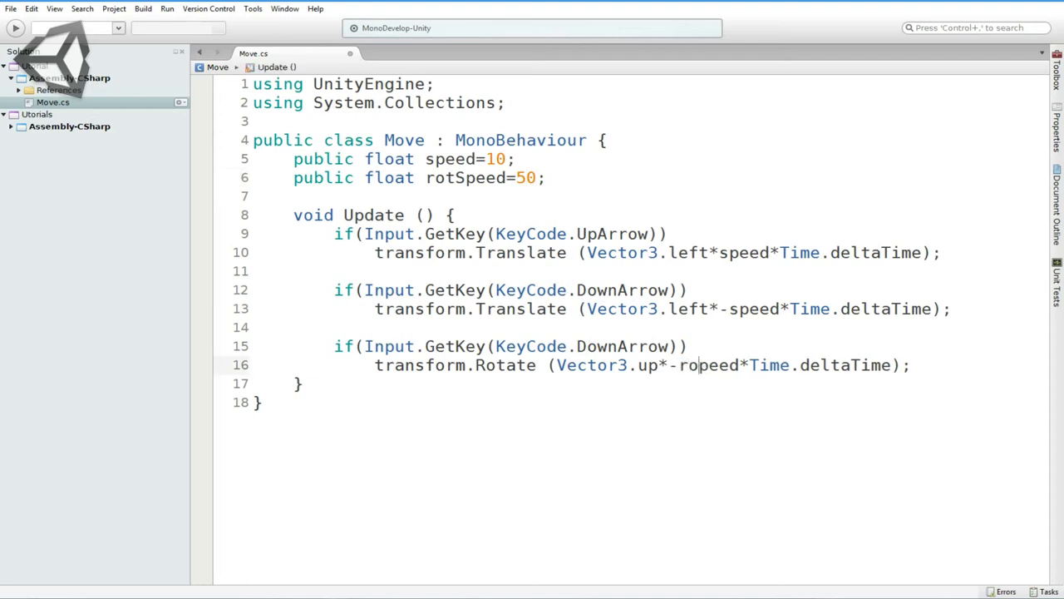
type("tS")
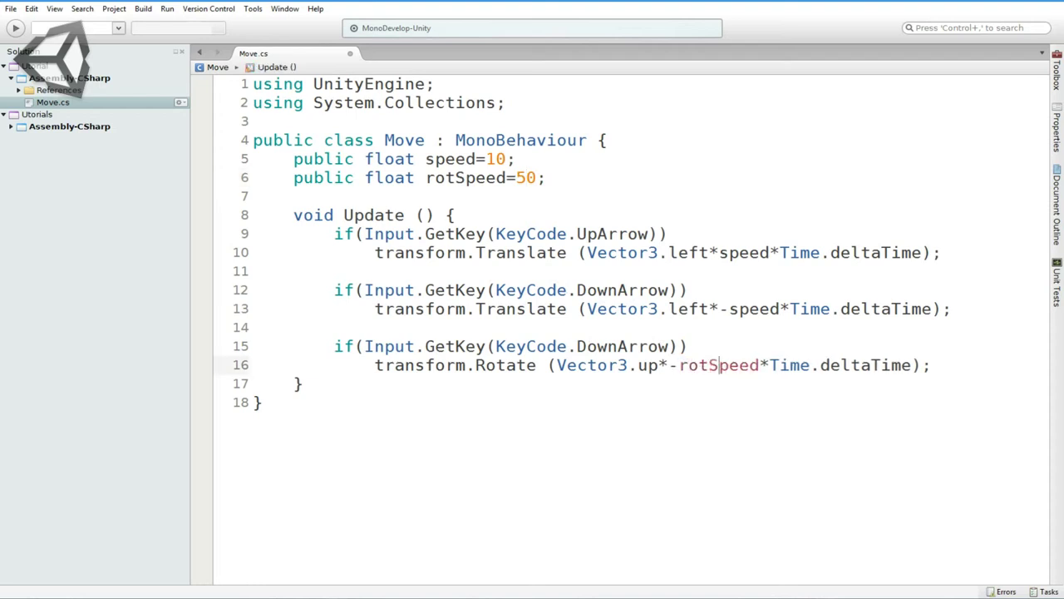
left_click_drag(677, 365, 669, 366)
key("BackSpace")
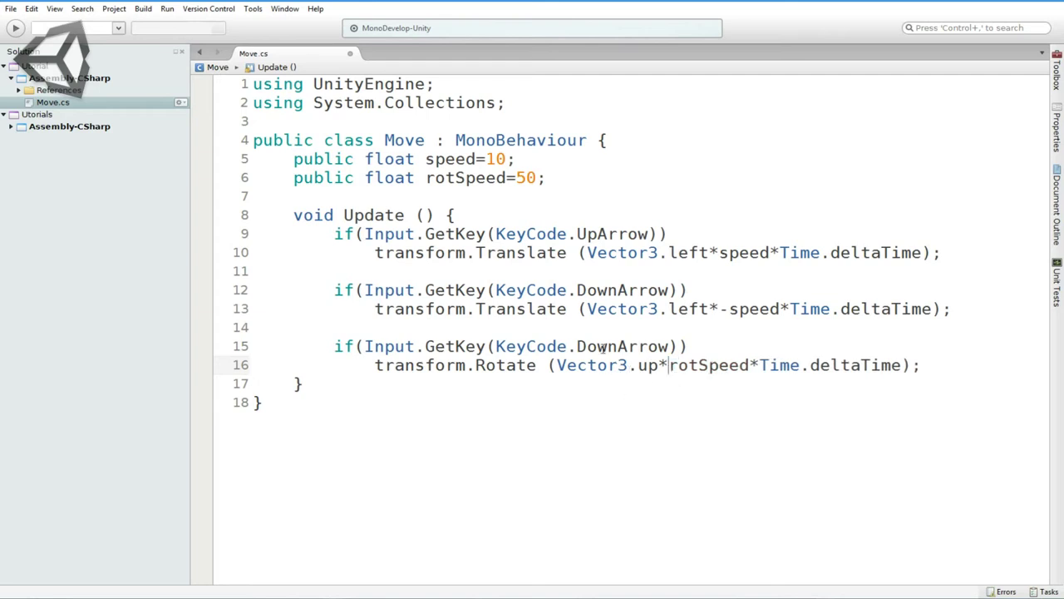
- Change the third block's key check from DownArrow to LeftArrow
left_click_drag(577, 346, 668, 345)
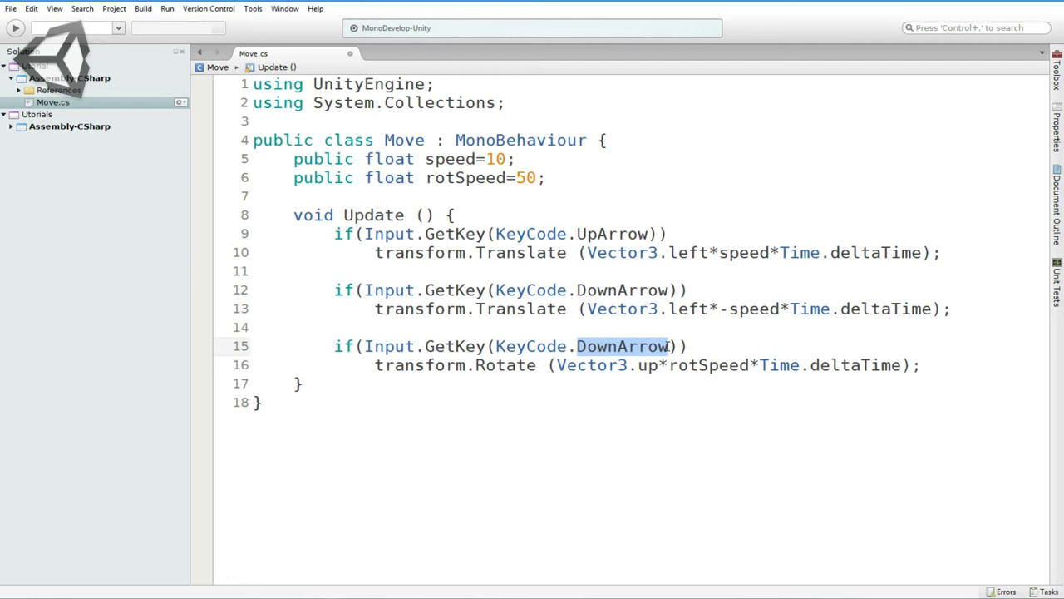
type("l")
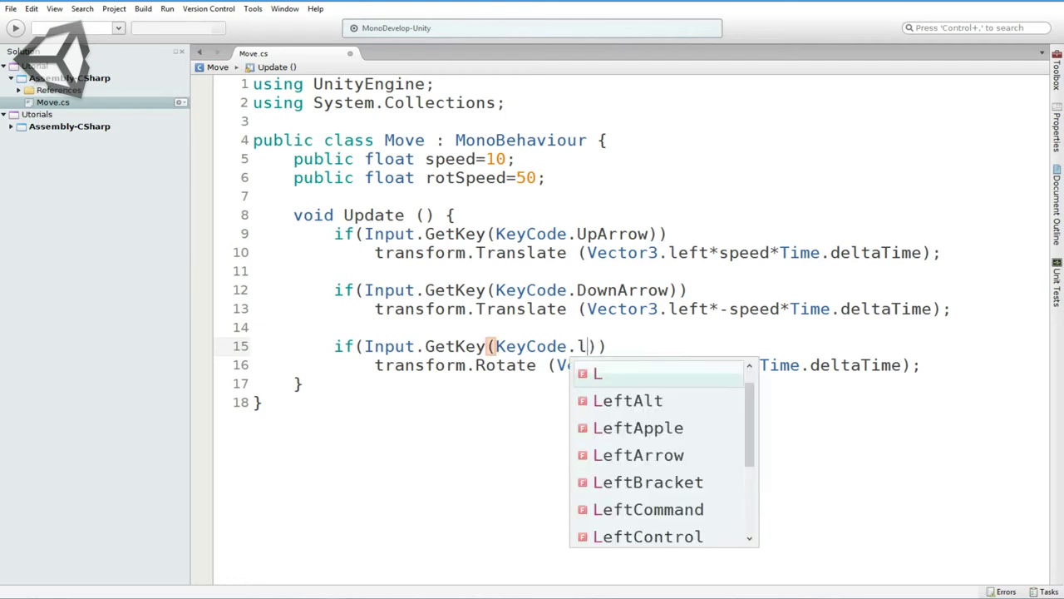
type("ef")
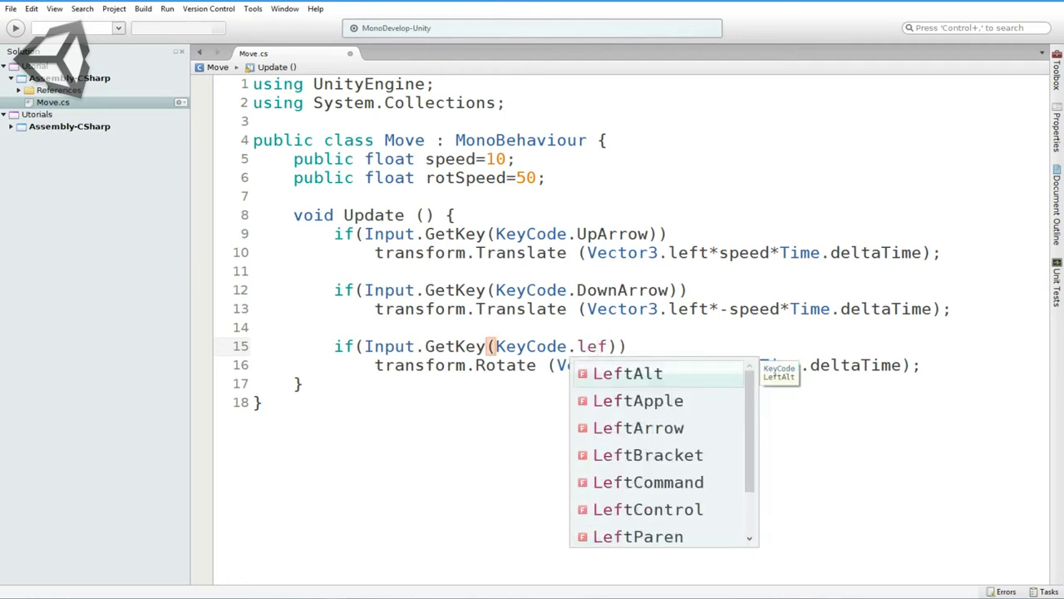
type("t")
type("a")
key("Down")
key("Down")
key("Return")
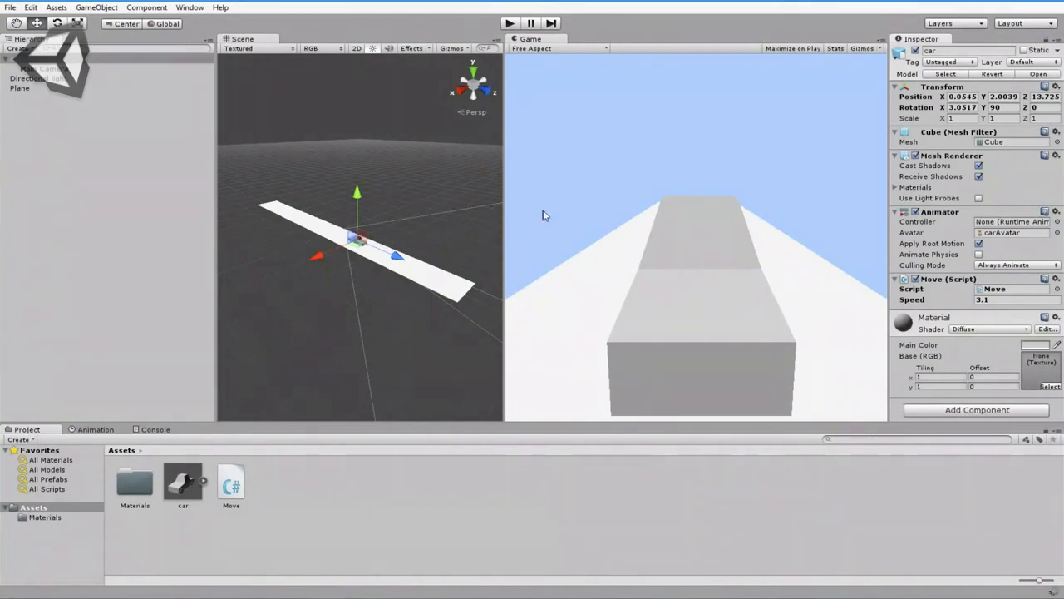
- Play the game and steer the car left and right to check that it turns with Rot Speed 50
left_click(509, 24)
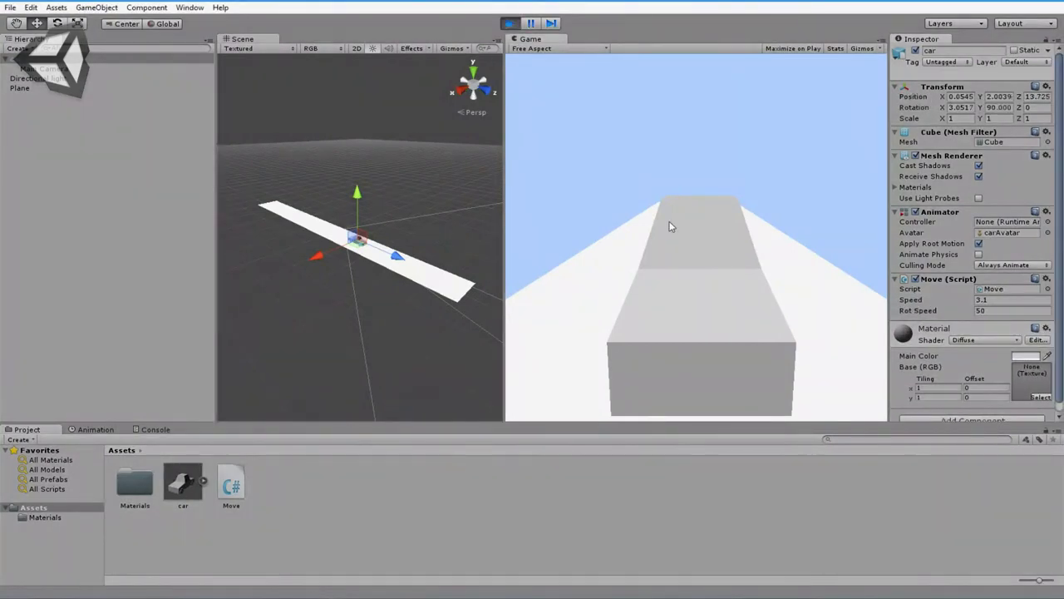
key("Left")
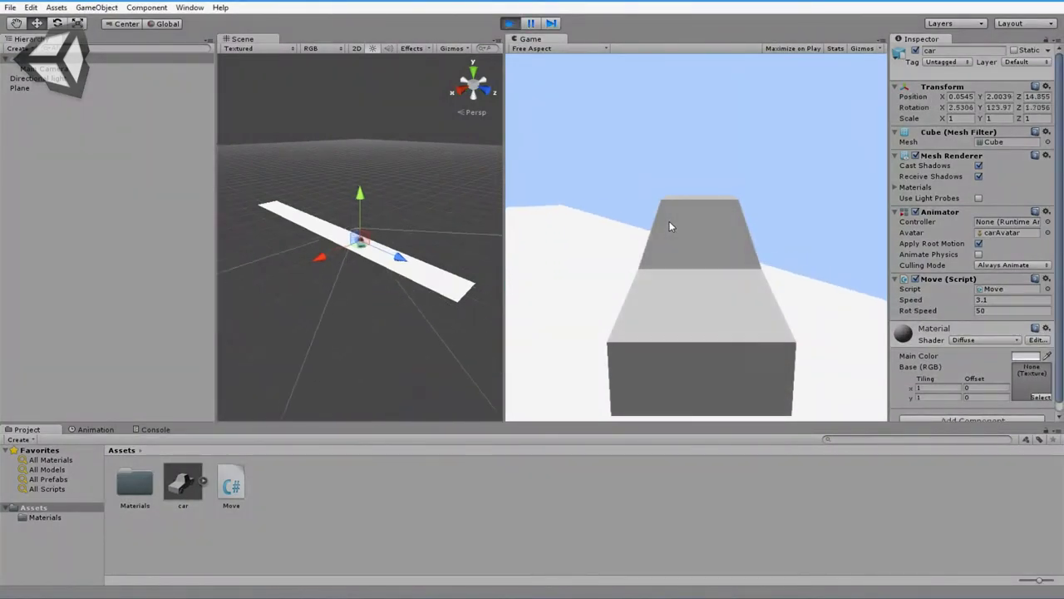
key("Right")
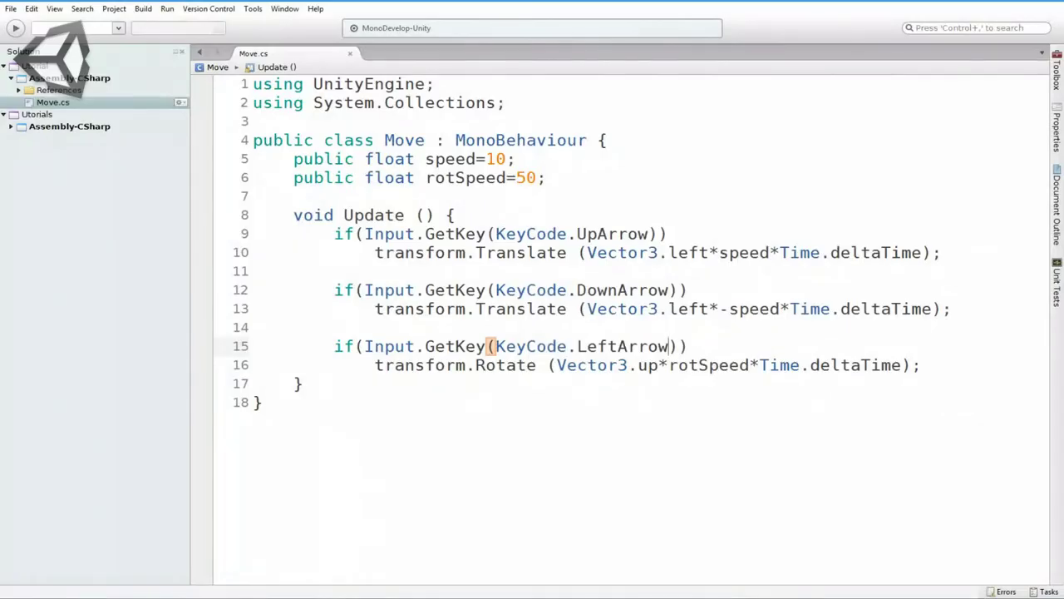
- Make the LeftArrow check rotate by -rotSpeed and paste a copy of that block below it
left_click(669, 365)
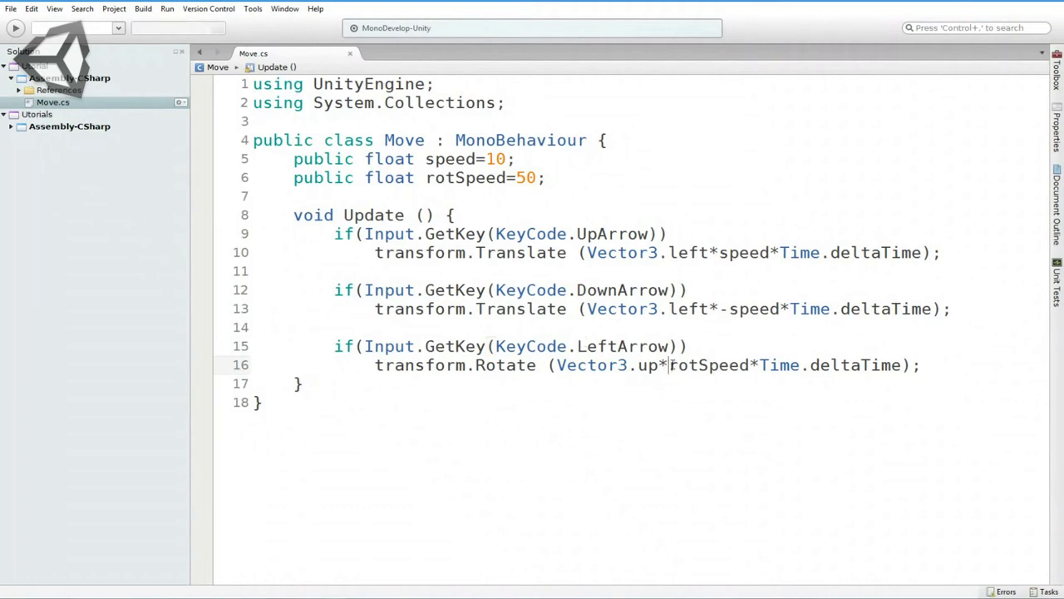
type("-")
left_click_drag(335, 344, 929, 367)
left_click(935, 365)
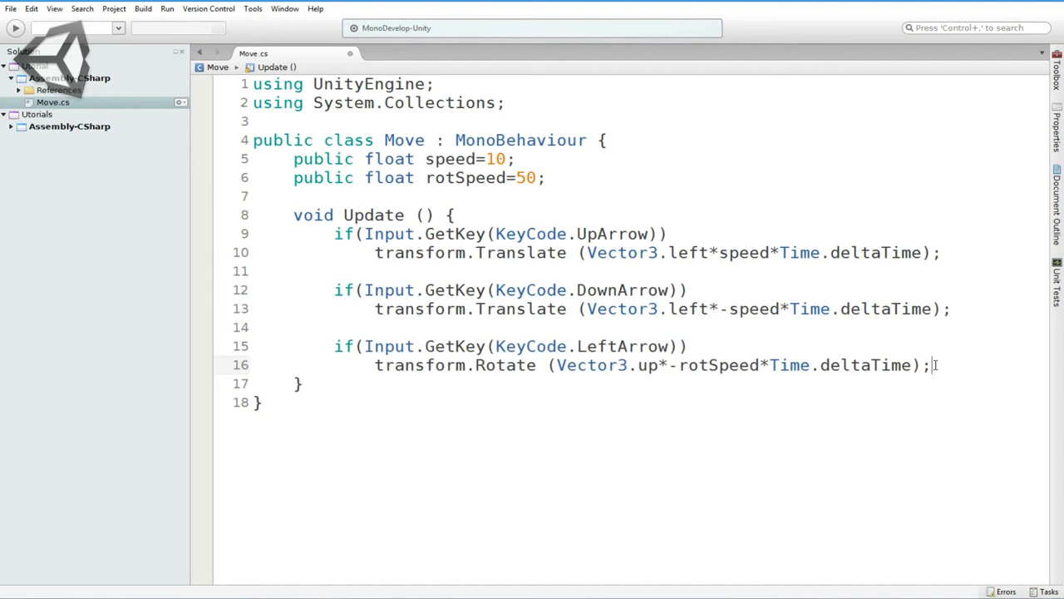
key("Return")
key("Return")
type("if(Input.GetKey(KeyCode.LeftArrow)) \t\t\ttransform.Rotate (Vector3.up*-rotSpeed*Time.deltaTime);")
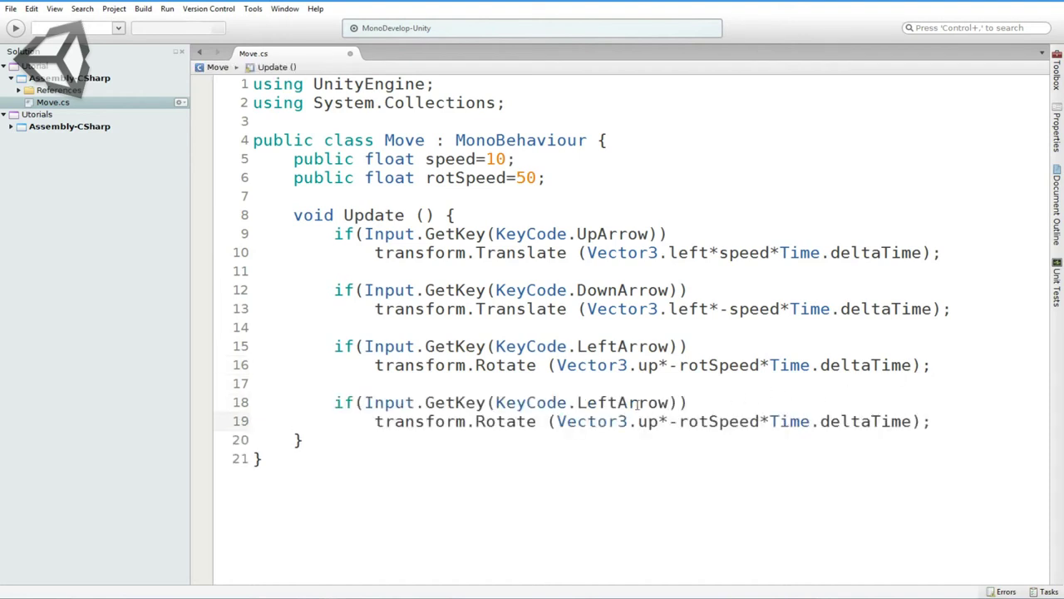
- Change the copied check to RightArrow and remove its minus so it turns by positive rotSpeed
left_click_drag(578, 403, 617, 402)
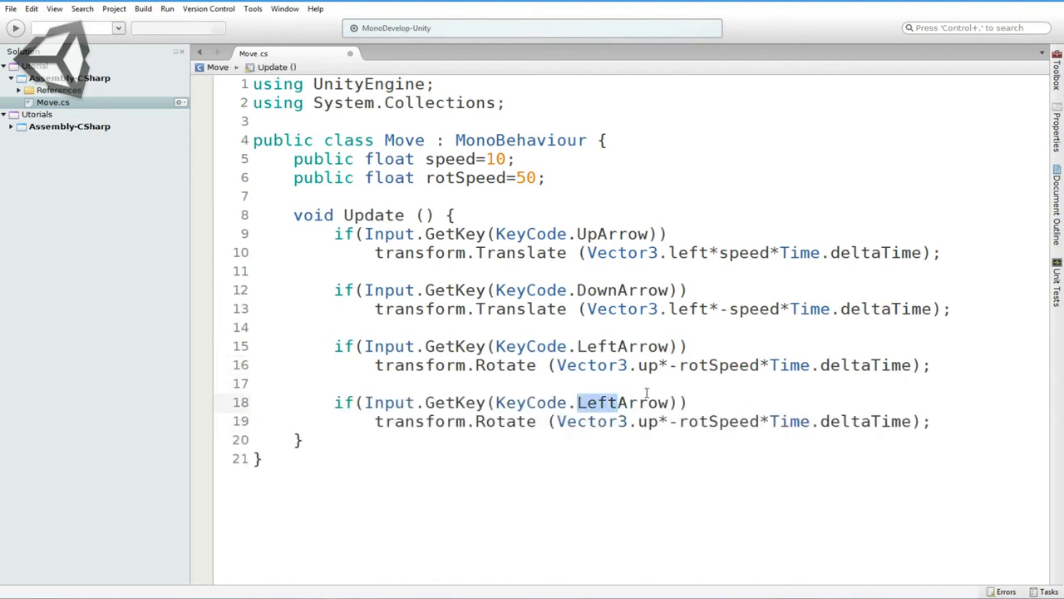
type("Rig")
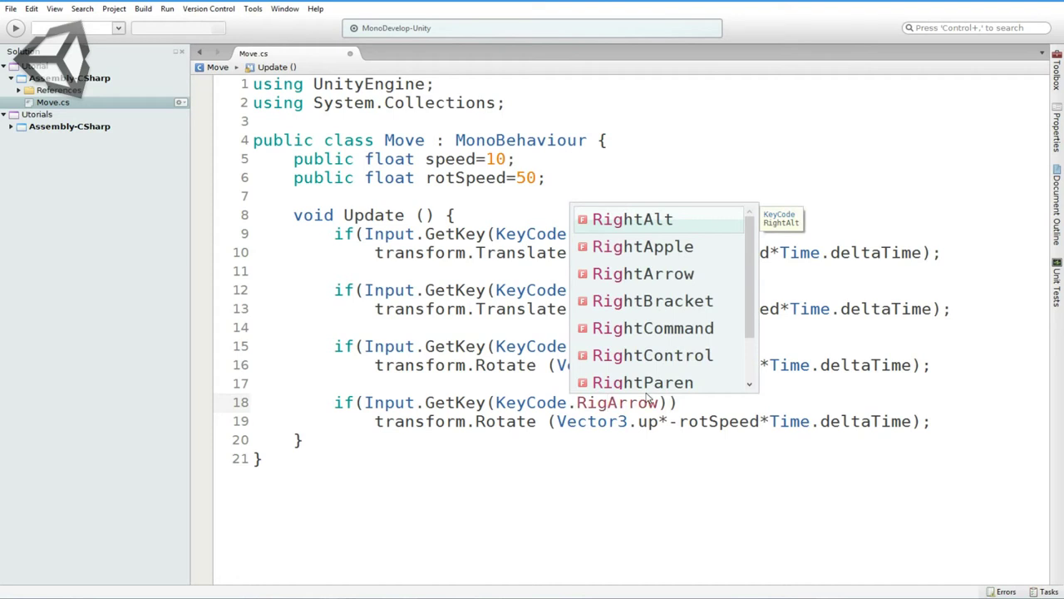
key("Down")
key("Down")
key("Return")
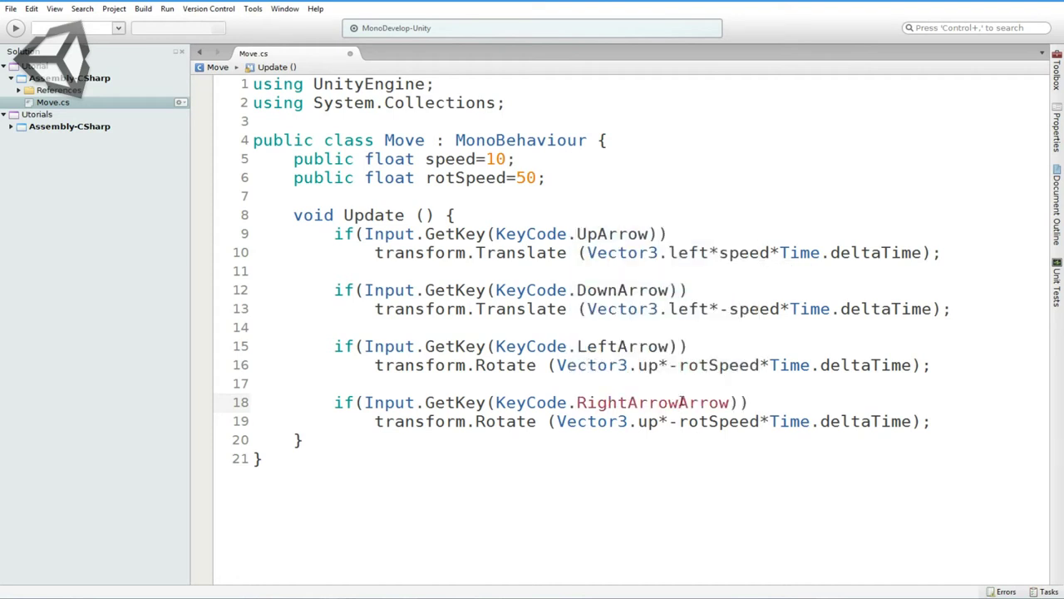
left_click_drag(679, 402, 729, 402)
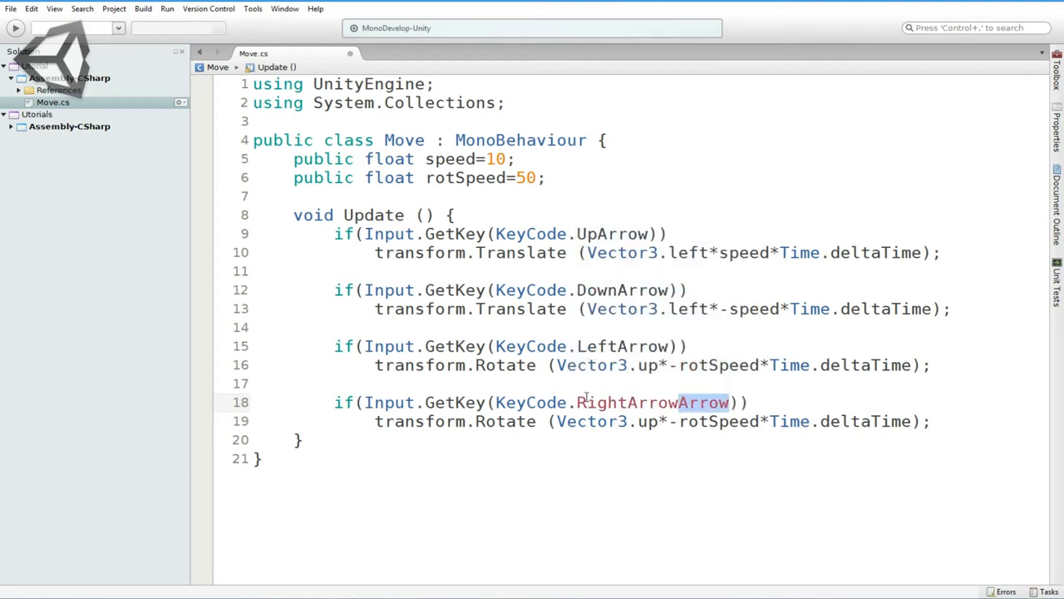
key("BackSpace")
left_click(672, 421)
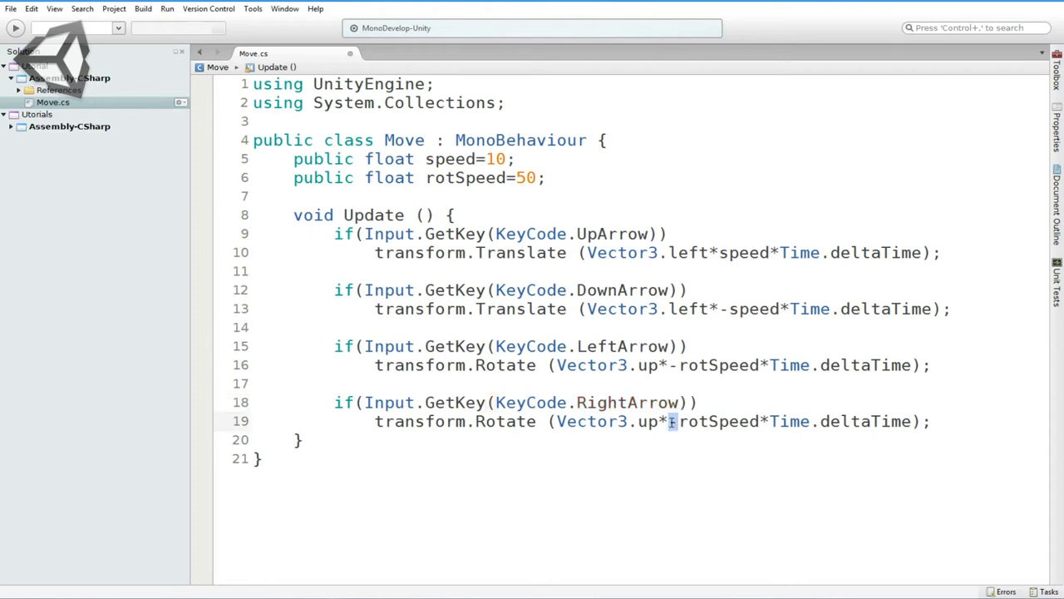
key("shift+Right")
key("BackSpace")
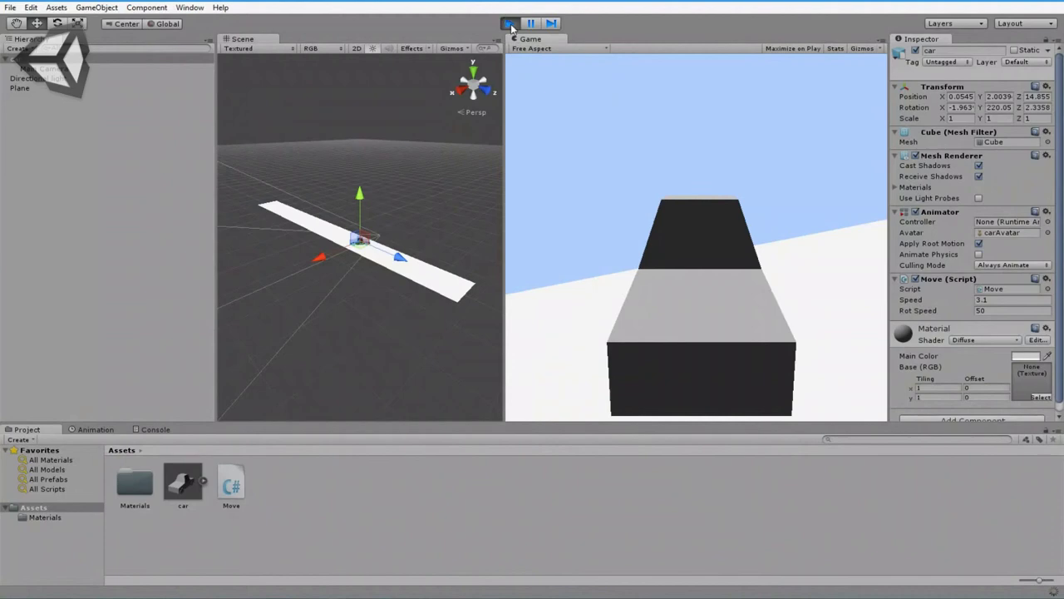
- Test-drive the car while raising Speed and Rot Speed to 135.6, then stop the game
left_click(509, 23)
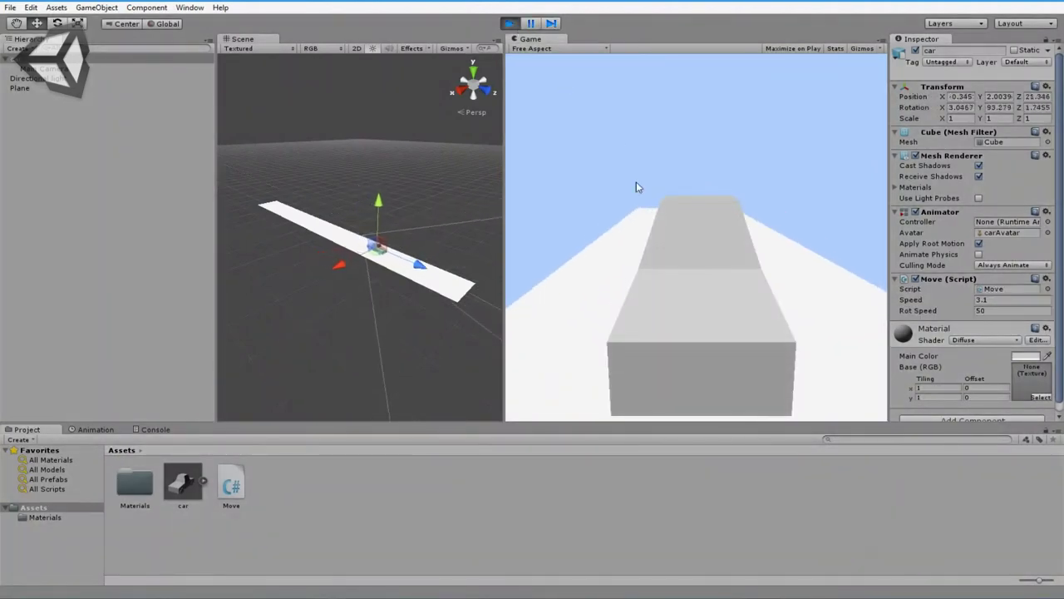
mouse_move(911, 299)
left_mouse_down()
mouse_move(947, 310)
mouse_move(22, 322)
left_mouse_up()
left_click_drag(221, 298, 73, 314)
key("shift+Tab")
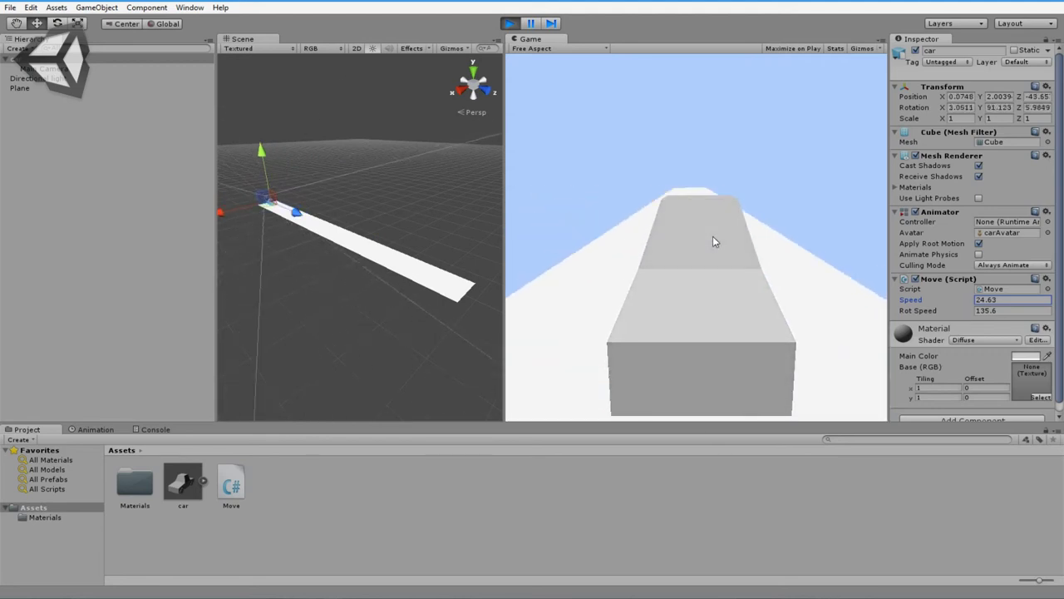
left_click(510, 25)
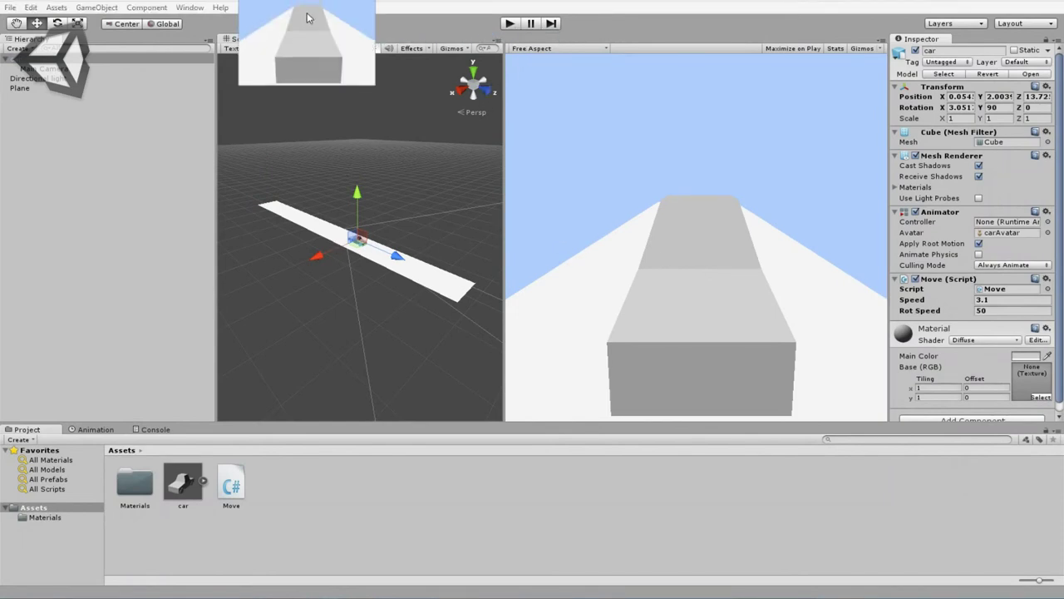
- Dock the Game view beside the Scene view and widen the scene pane
left_click_drag(524, 40, 304, 41)
left_click(253, 41)
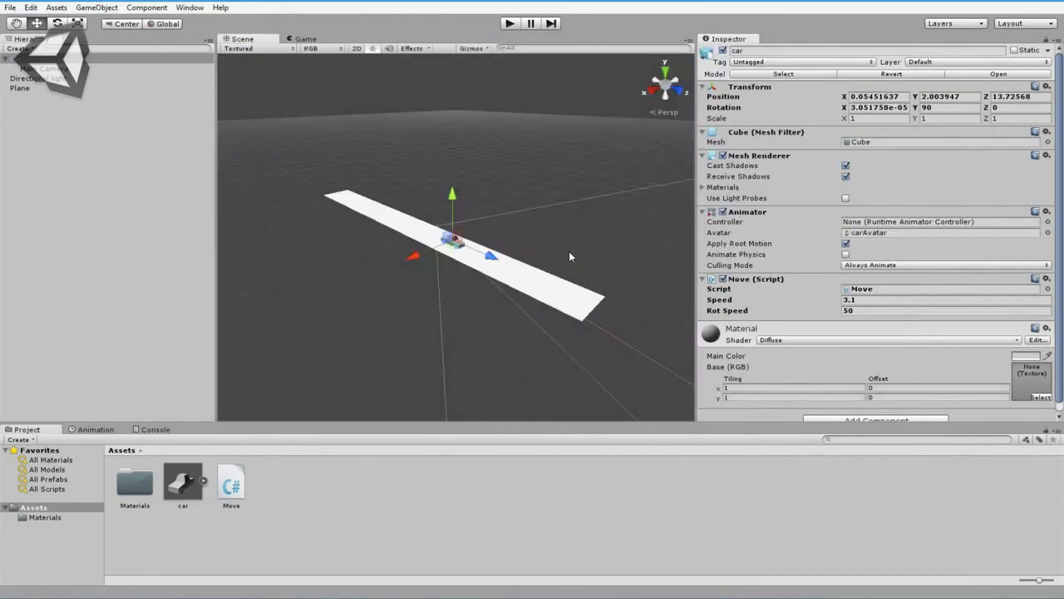
left_click_drag(695, 266, 861, 286)
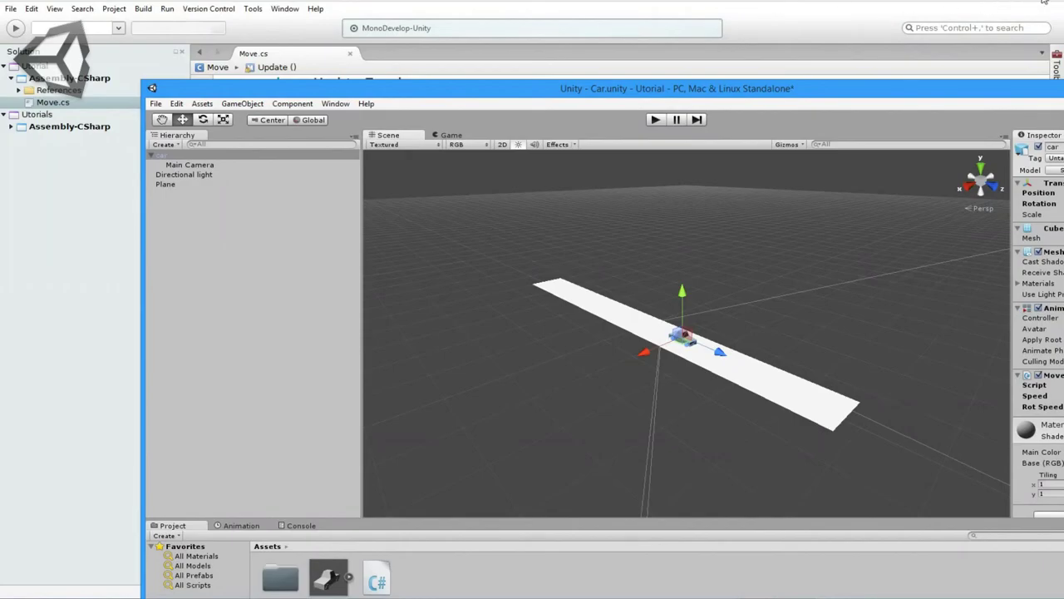
- Close MonoDevelop and open the asphalt road PNG in Picasa Photo Viewer
left_click(1043, 2)
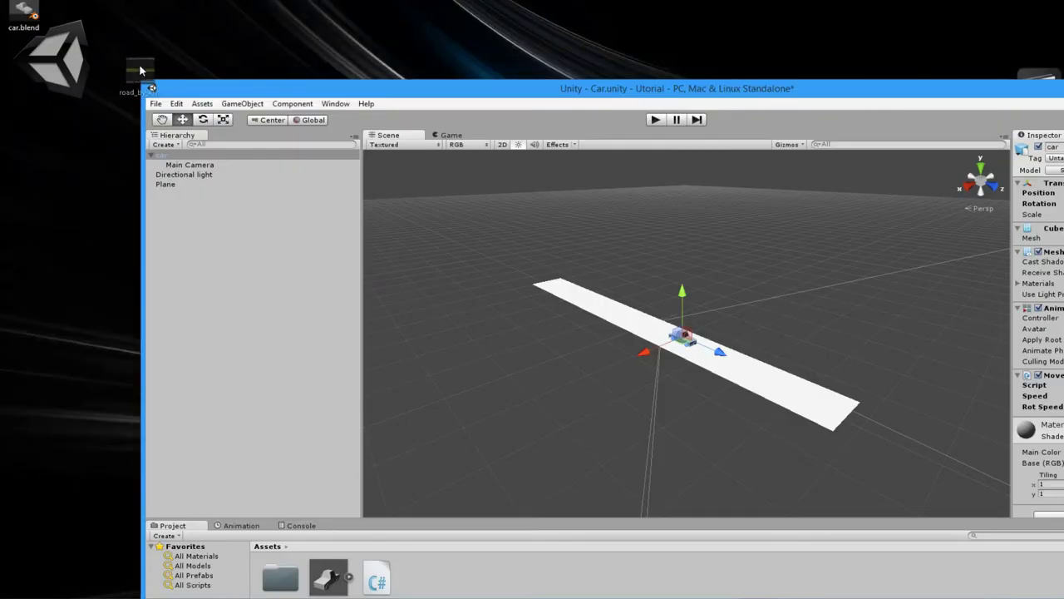
mouse_move(167, 58)
left_click_drag(168, 65, 418, 58)
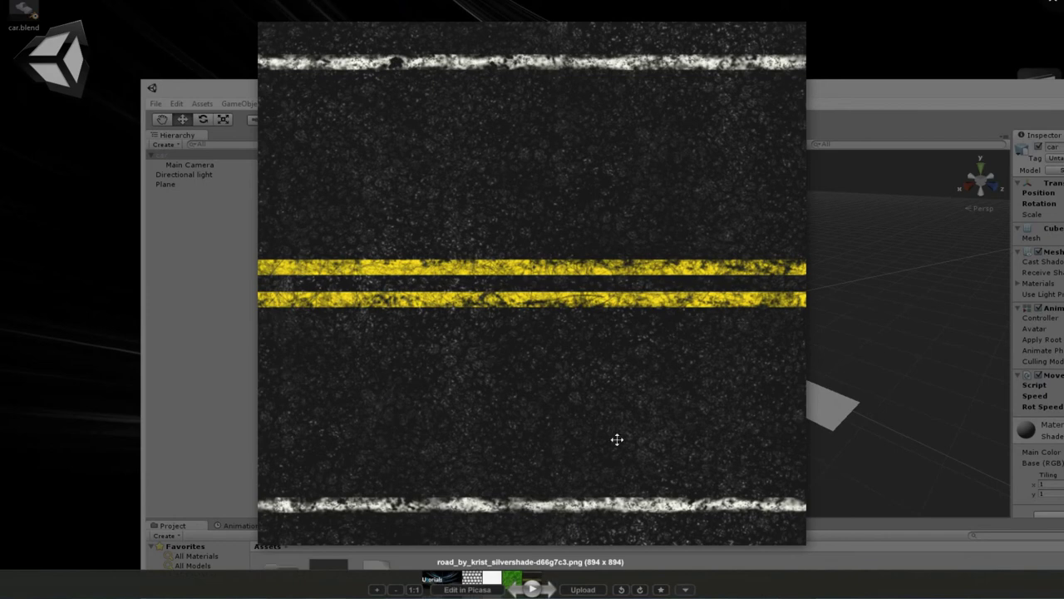
- Preview the image rotated and back, then import road_by_krist_silvershade-d66g7c3.png into Assets
left_click(624, 590)
left_click(639, 590)
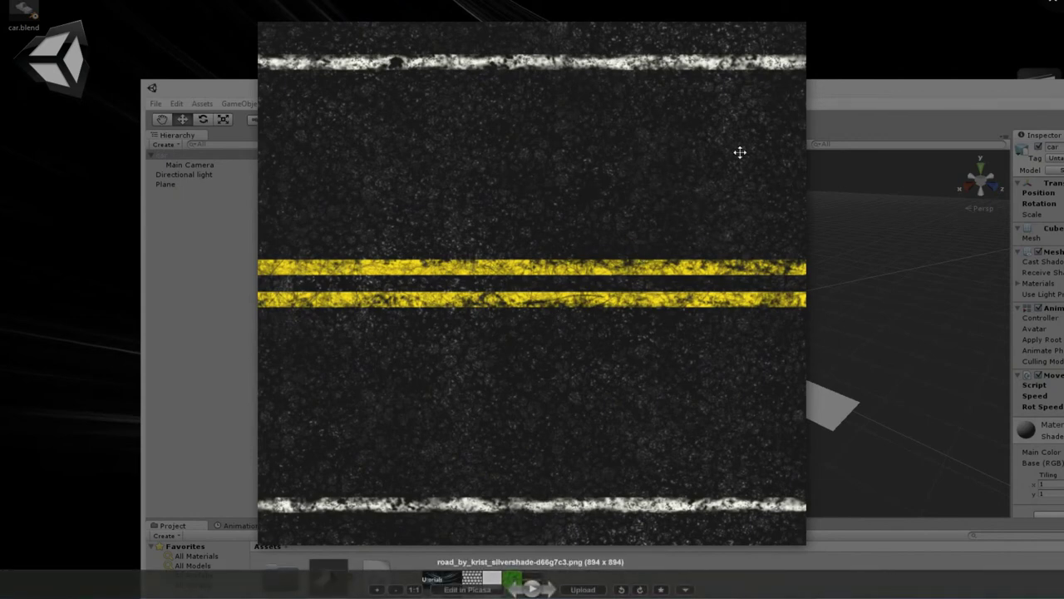
left_click(834, 84)
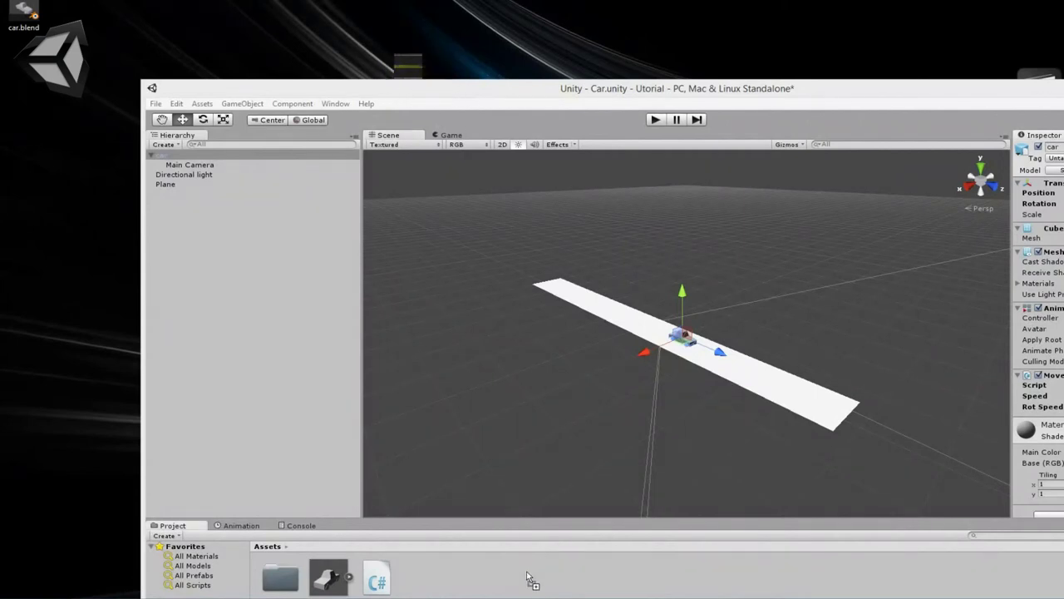
left_click_drag(696, 451, 532, 579)
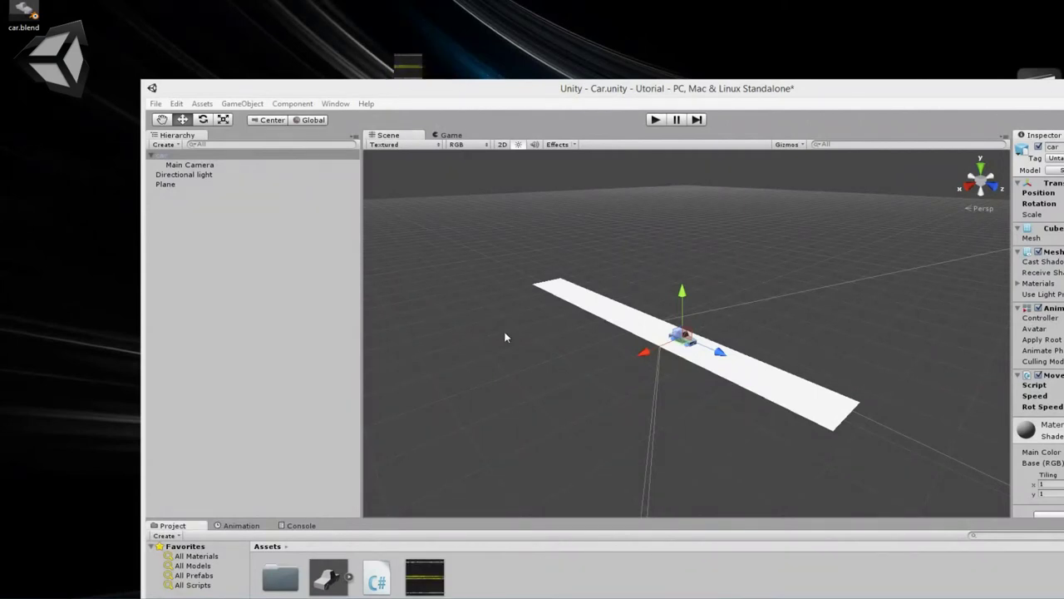
- Try the horizontal road texture on the plane, then delete road_by_krist_silvershade-d66g7c3.png from Assets
double_click(500, 96)
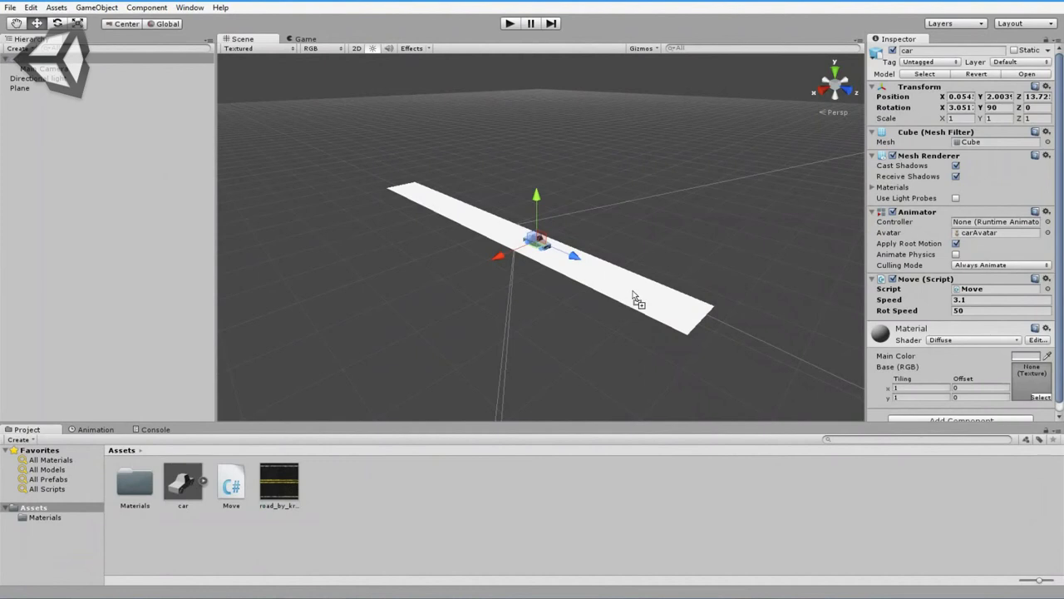
left_click_drag(570, 383, 633, 295)
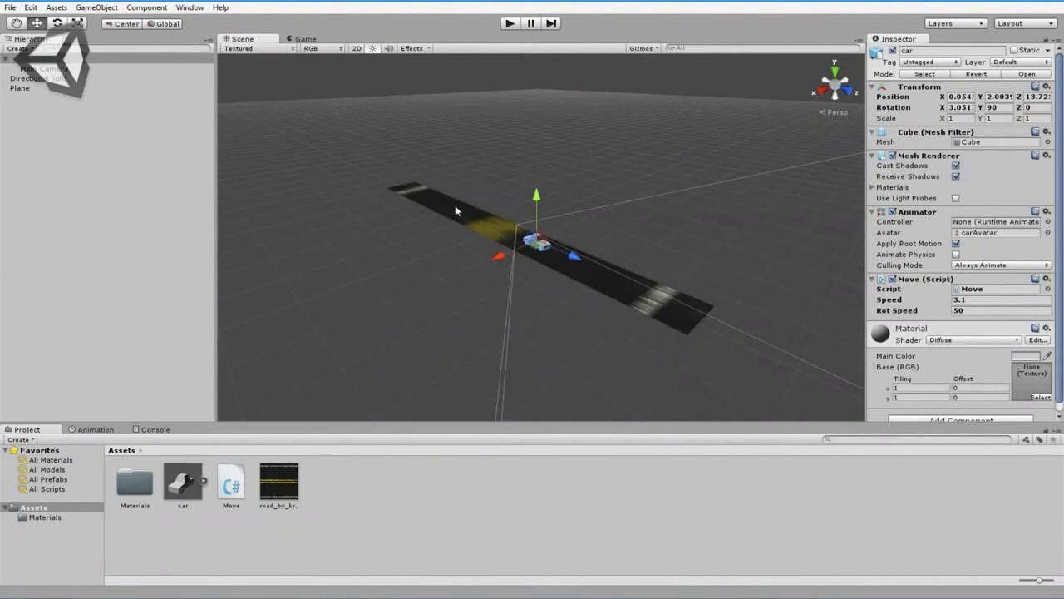
left_click(279, 482)
key("Delete")
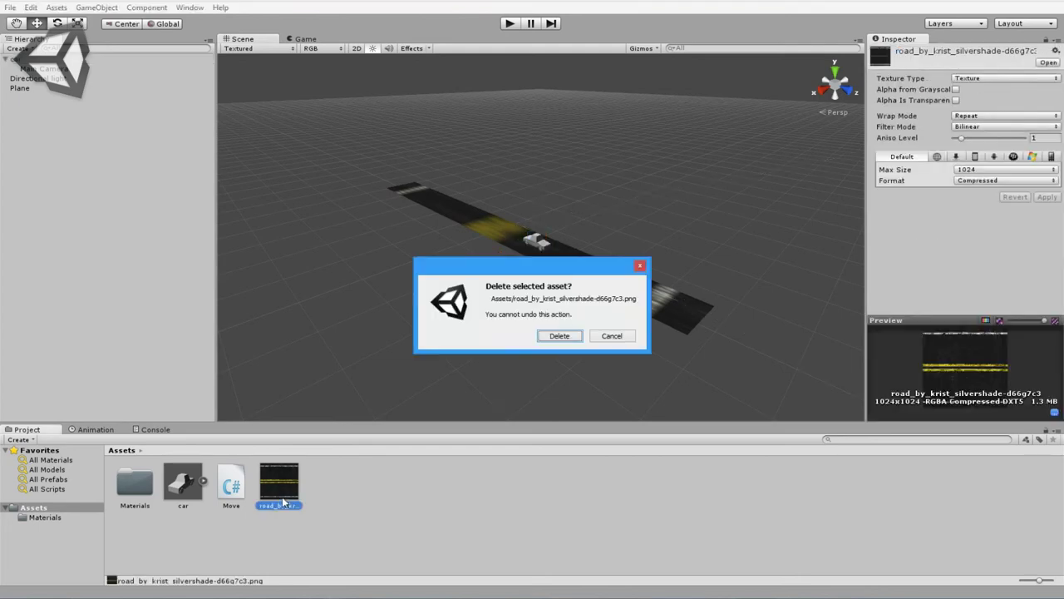
left_click(559, 335)
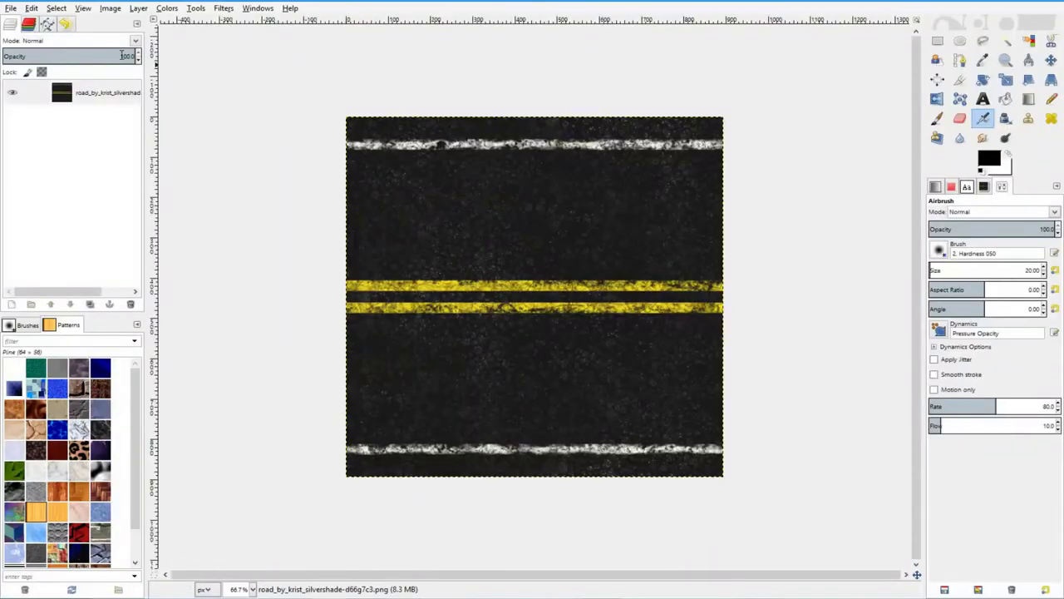
- Rotate the road image 90° so the lane lines run vertically
left_click(986, 80)
left_click(534, 296)
type("90")
left_click(770, 527)
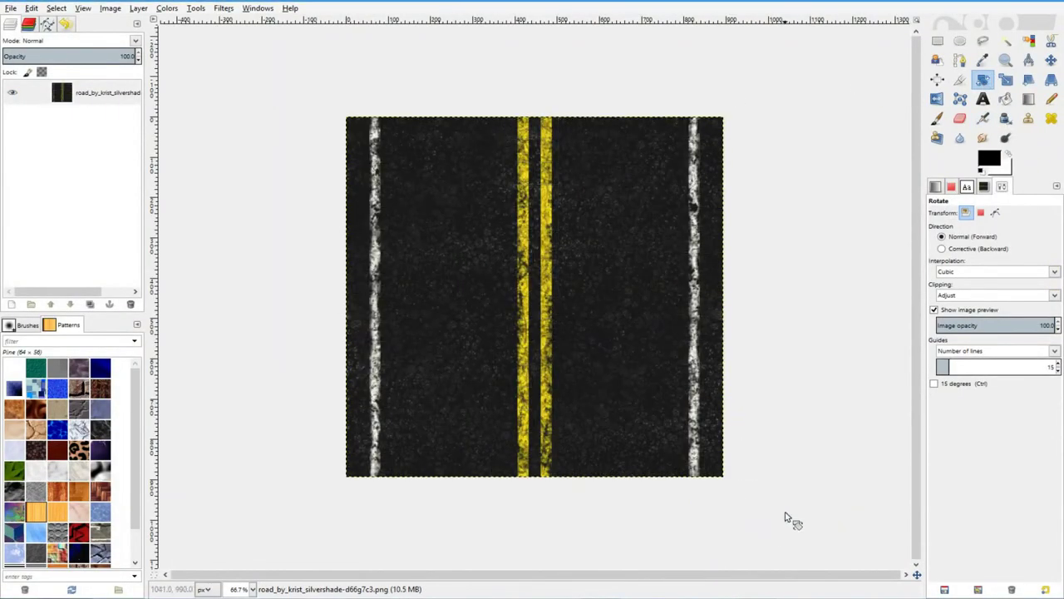
- Export the rotated image over the same PNG file
key("ctrl+shift+e")
key("Return")
key("Return")
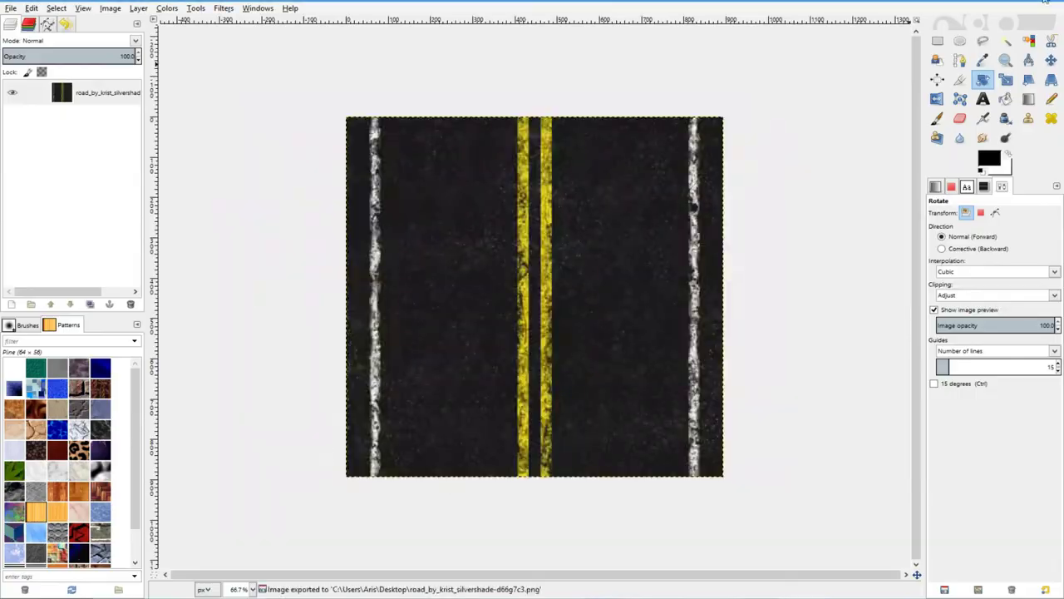
left_click_drag(541, 143, 519, 94)
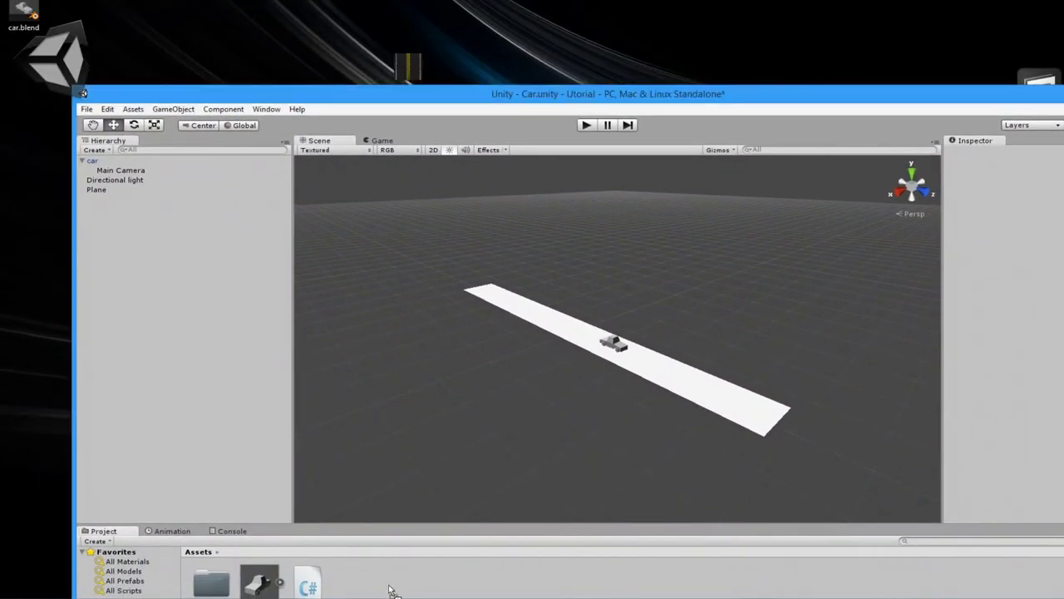
- Import the rotated road PNG into Assets and apply it to the plane so the lanes run lengthwise
left_click_drag(409, 63, 356, 580)
double_click(504, 94)
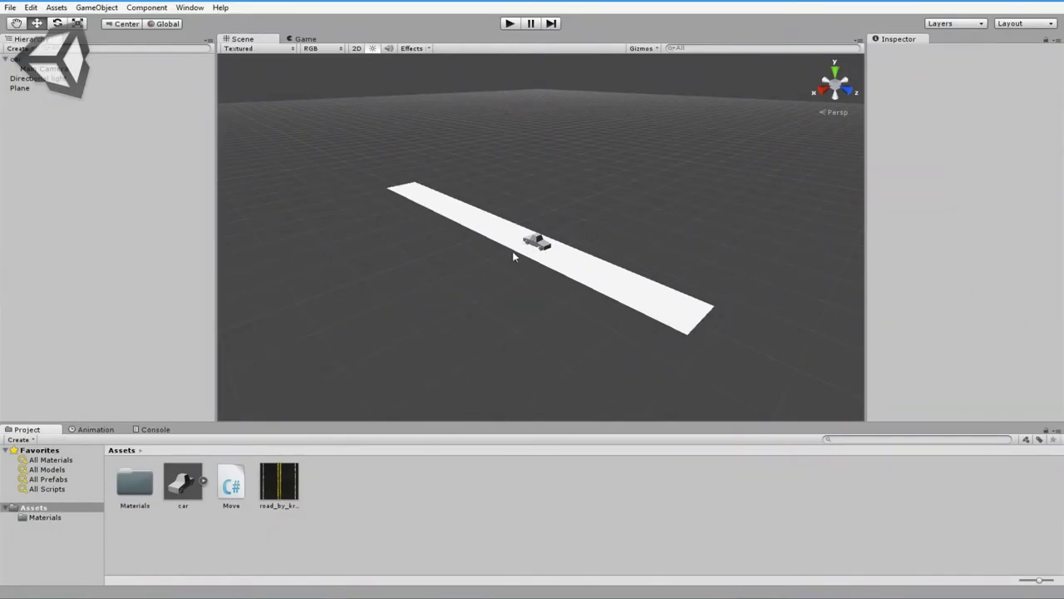
left_click_drag(279, 486, 596, 274)
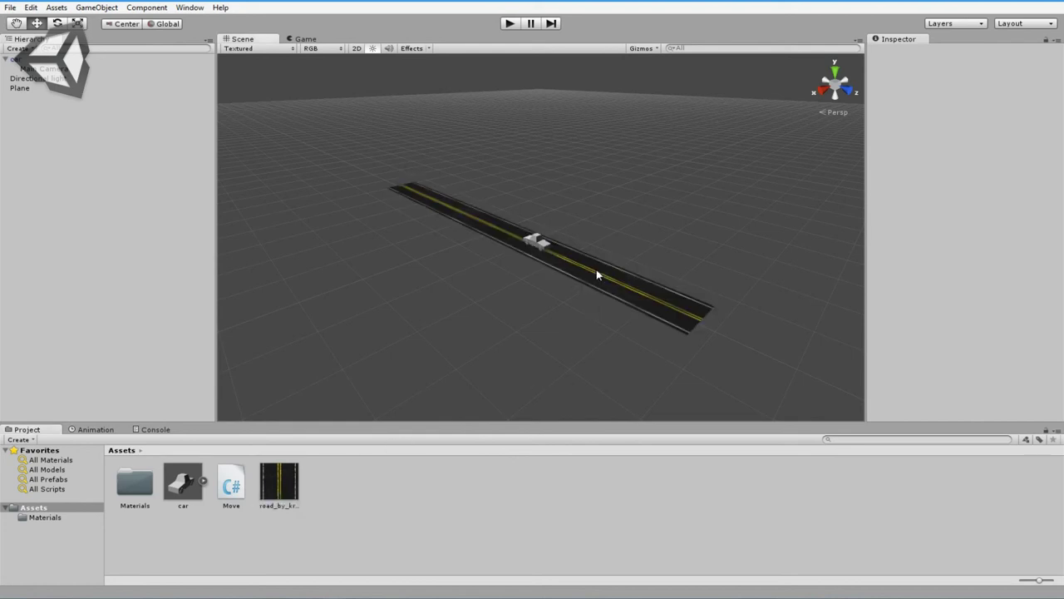
scroll(640, 316, "up", 2)
scroll(652, 341, "up", 3)
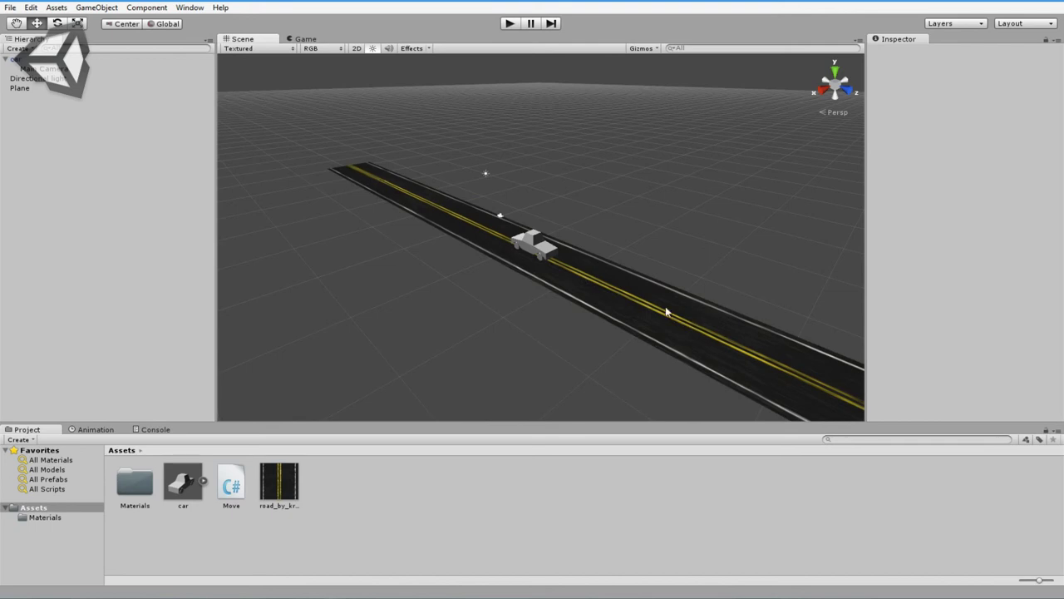
scroll(475, 280, "down", 1)
left_click(280, 486)
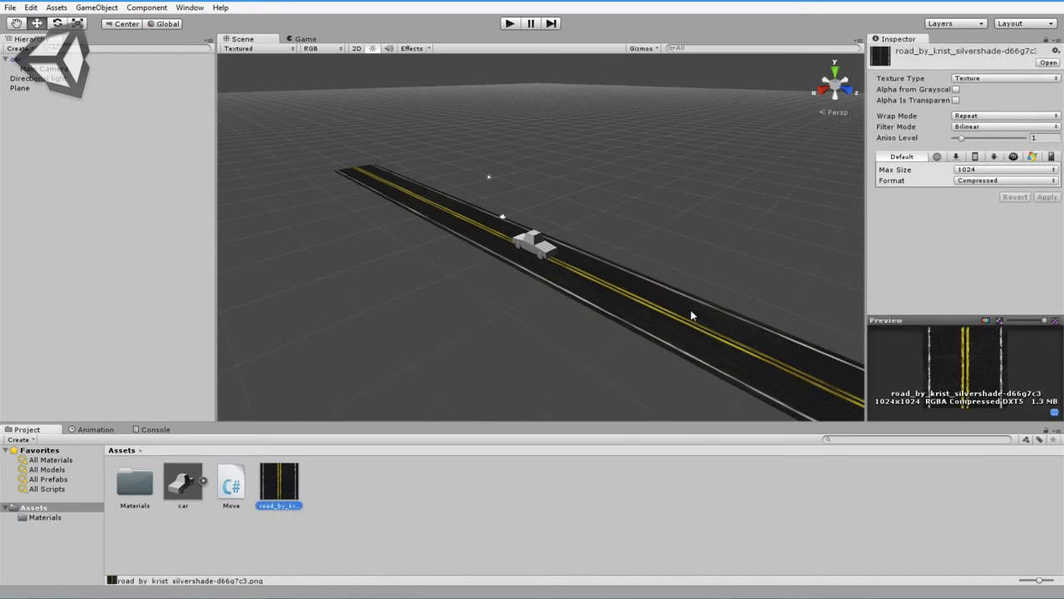
- Create a material named Road with the rotated road texture as its Base (RGB)
right_click(356, 512)
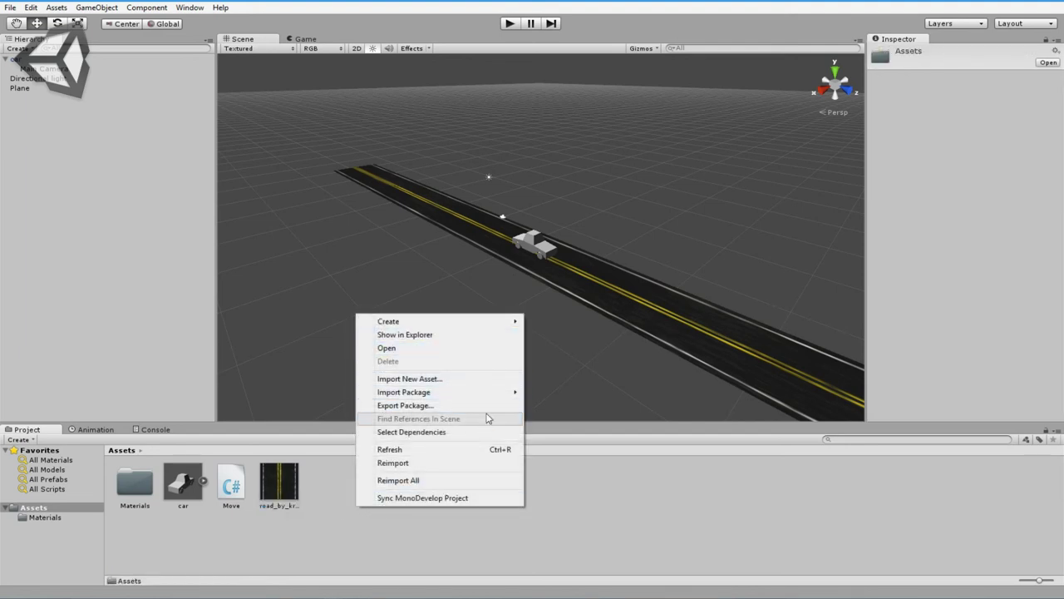
mouse_move(486, 394)
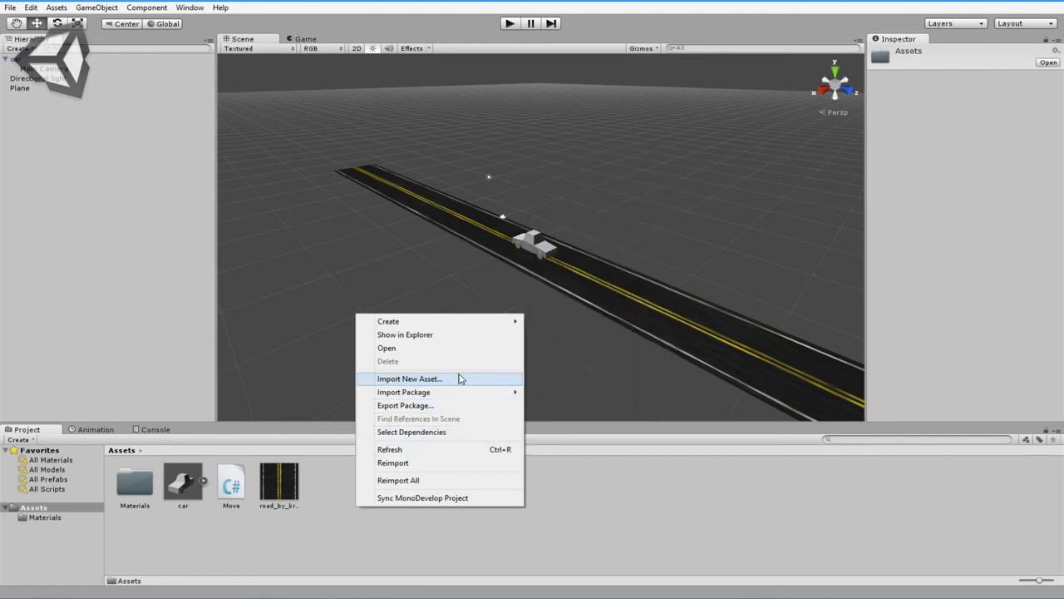
mouse_move(436, 326)
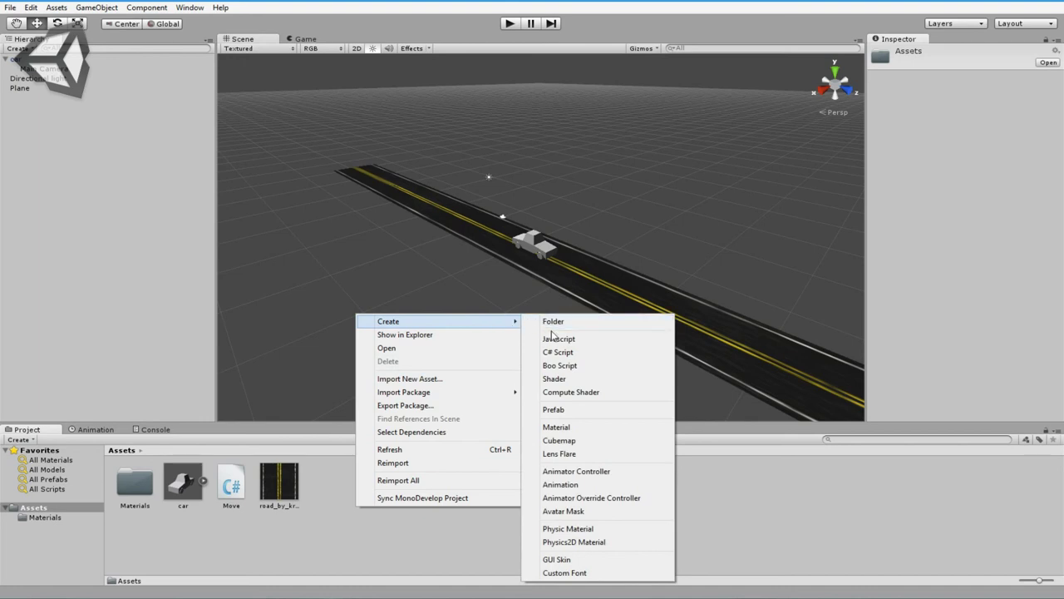
left_click(557, 426)
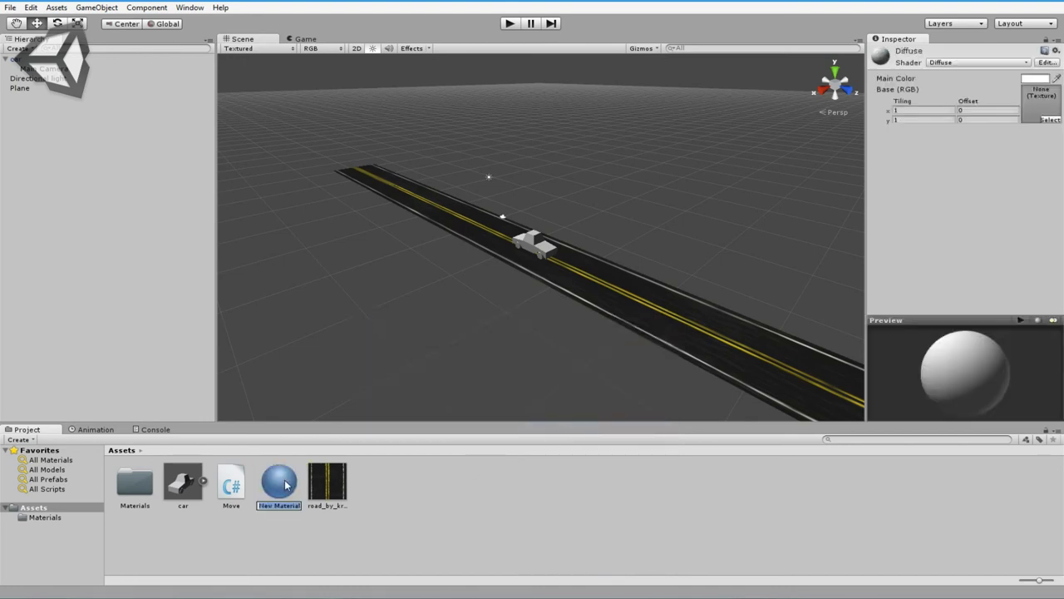
type("Road")
key("Return")
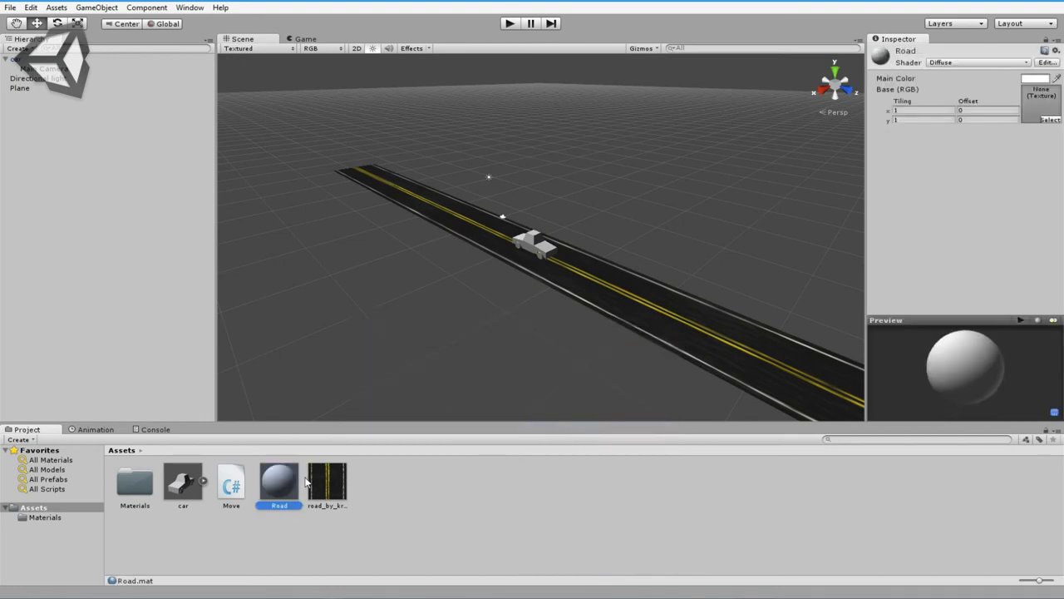
left_click_drag(332, 482, 1039, 101)
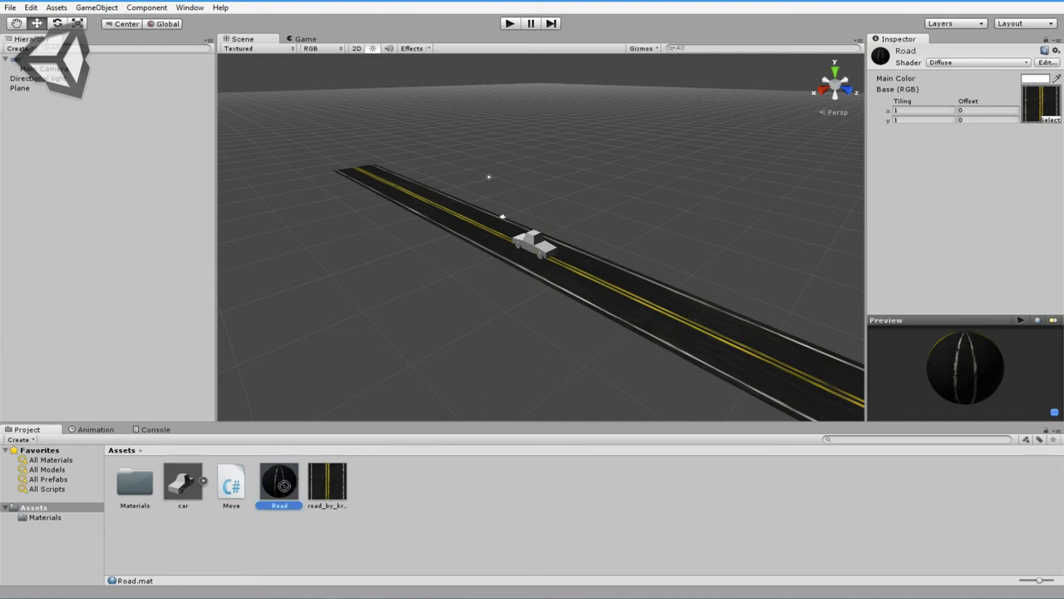
- Put the Road material on the plane, set its tiling to X 1 and Y 10, and play the scene
left_click_drag(283, 484, 629, 295)
left_click(898, 110)
type("5")
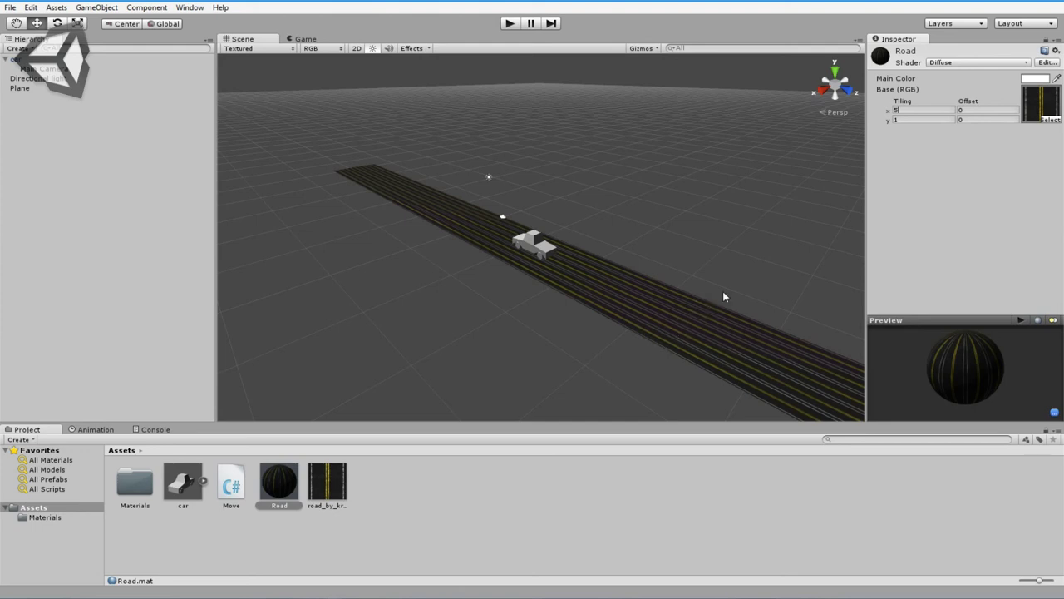
left_click(889, 113)
type("1")
key("Tab")
left_click(908, 120)
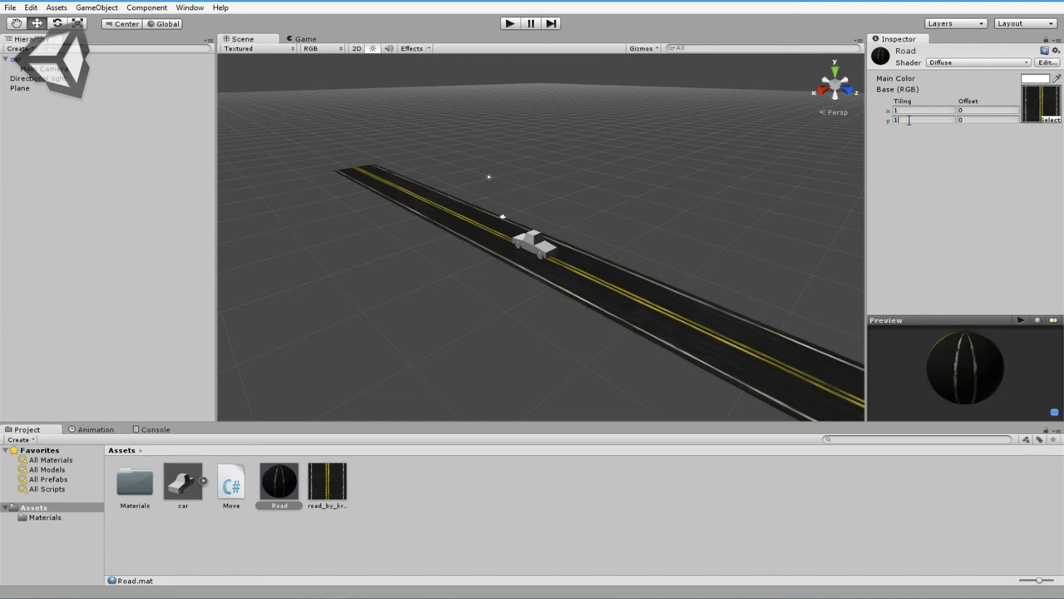
type("0")
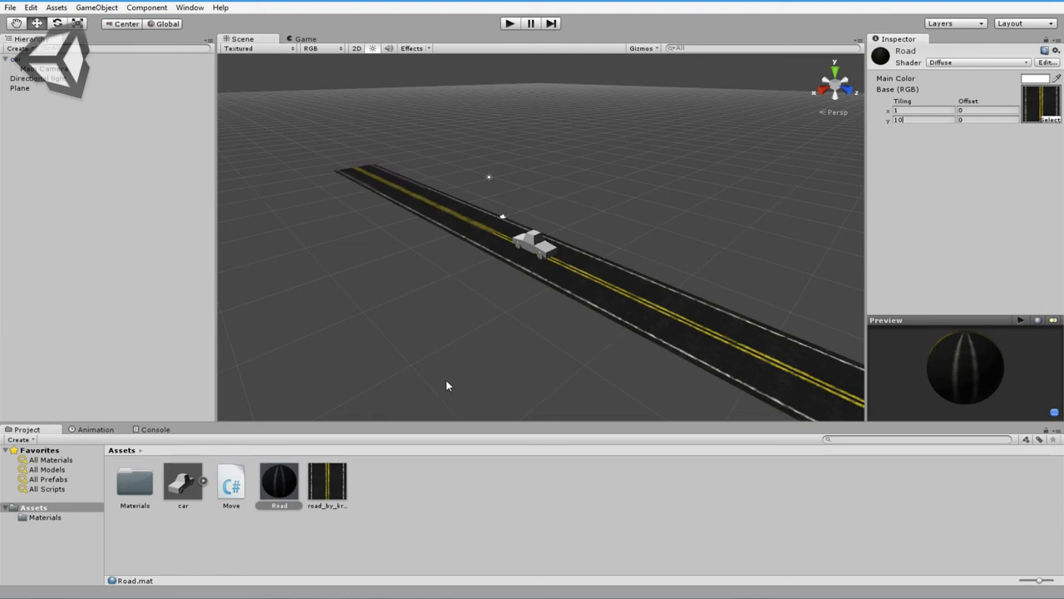
left_click(510, 24)
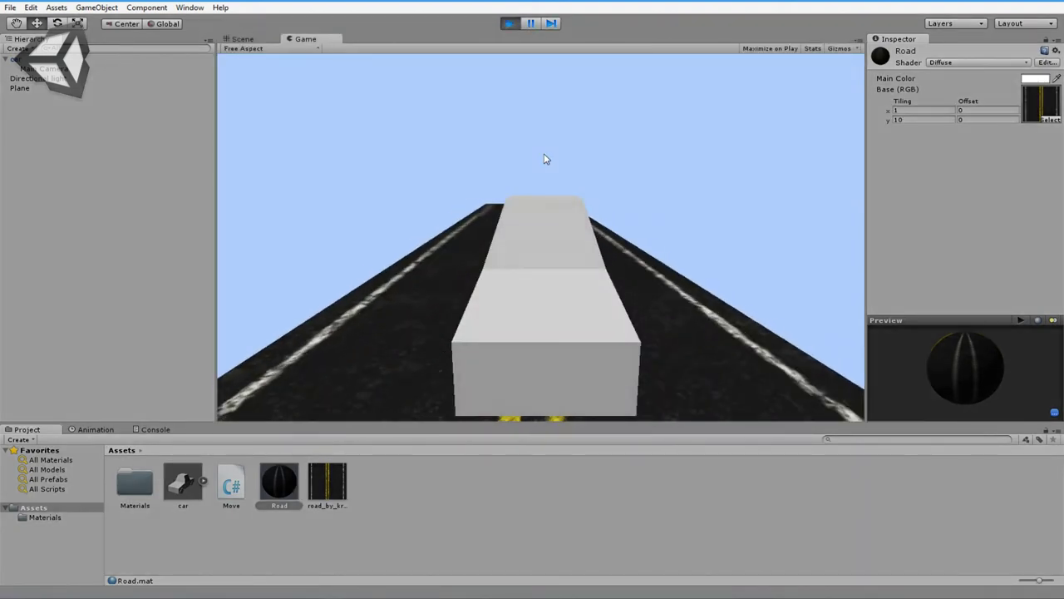
- Stop the run and raise the car's Speed to 23.54 in the Inspector
left_click(509, 23)
left_click(540, 246)
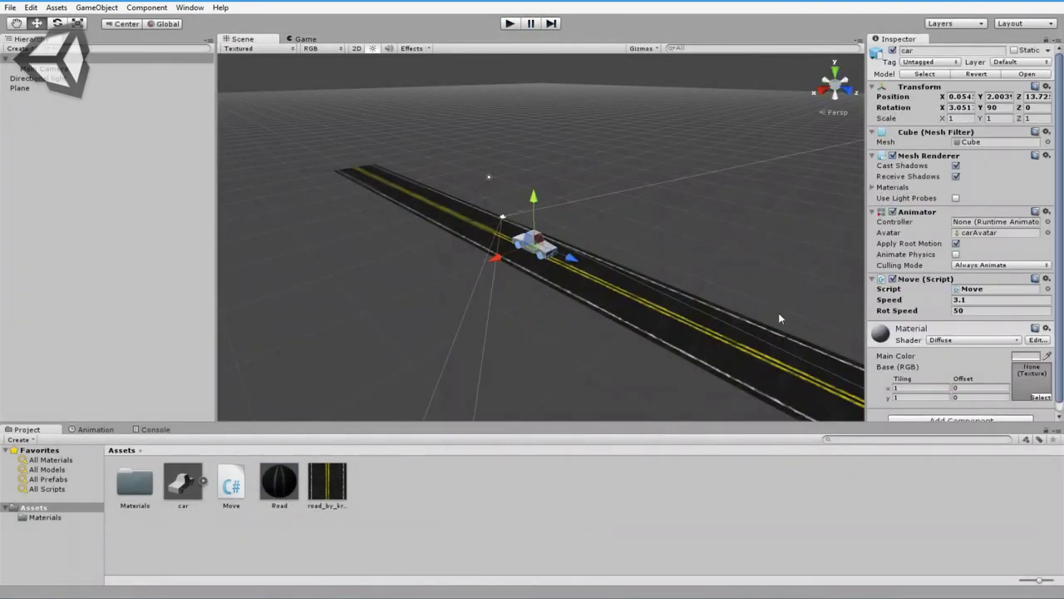
left_click_drag(878, 305, 906, 310)
- Play and drive the car along the asphalt road, turning left repeatedly and then right
left_click(510, 25)
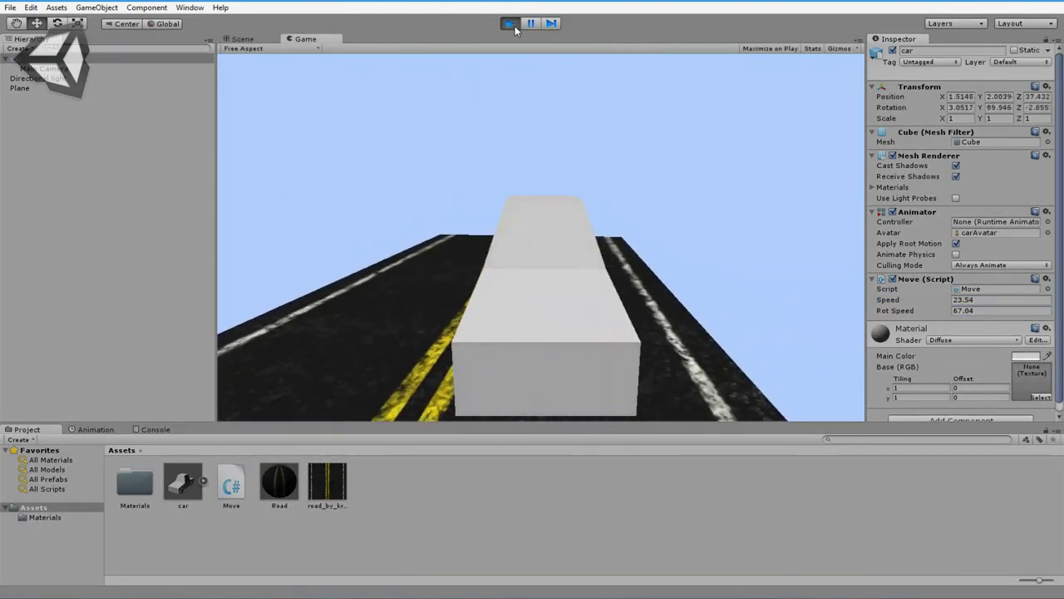
key("Left")
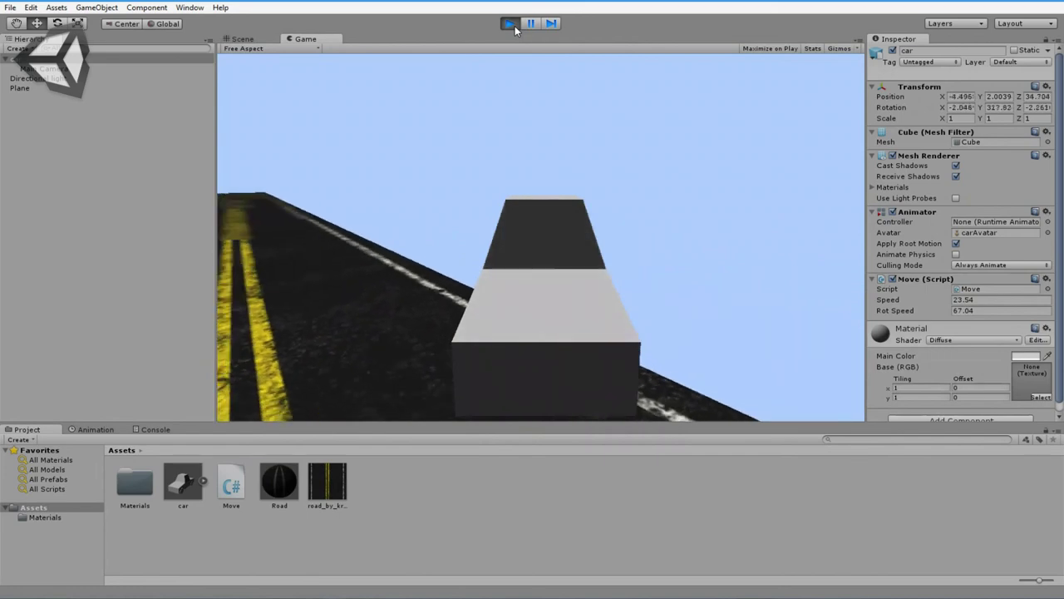
key("Left")
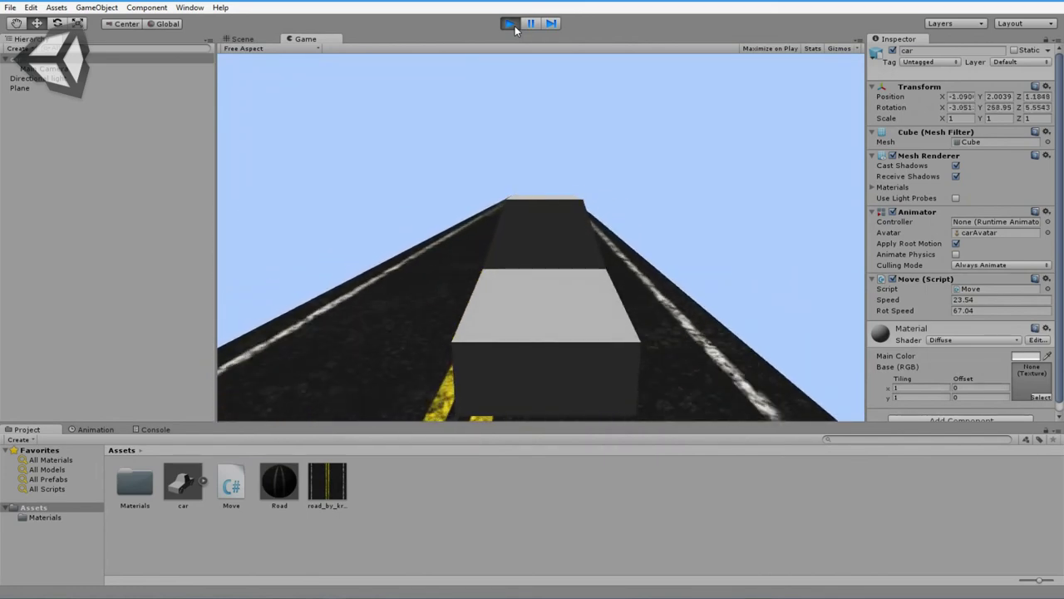
key("Left")
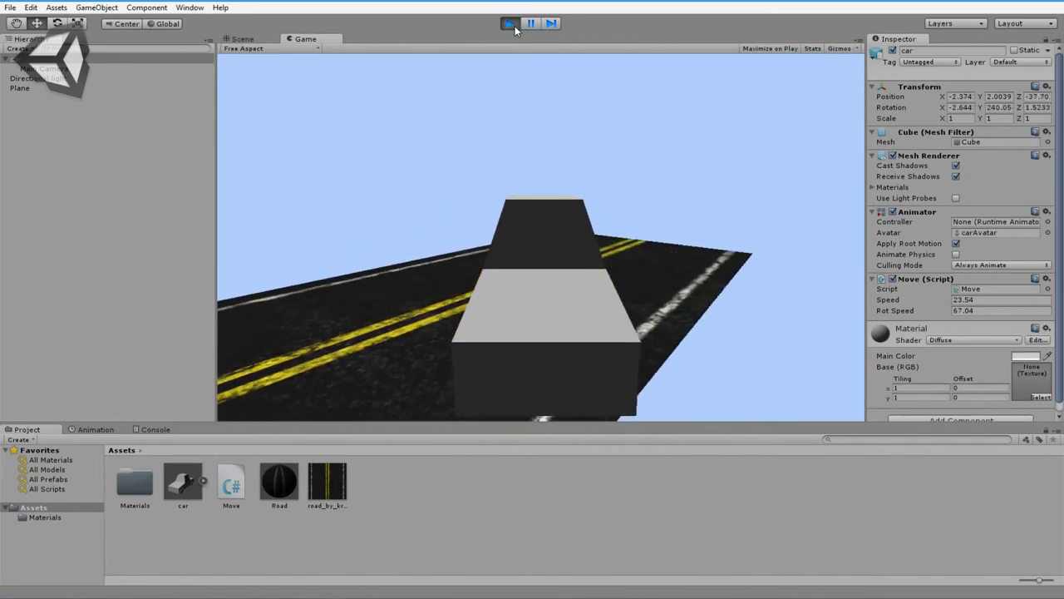
key("Left")
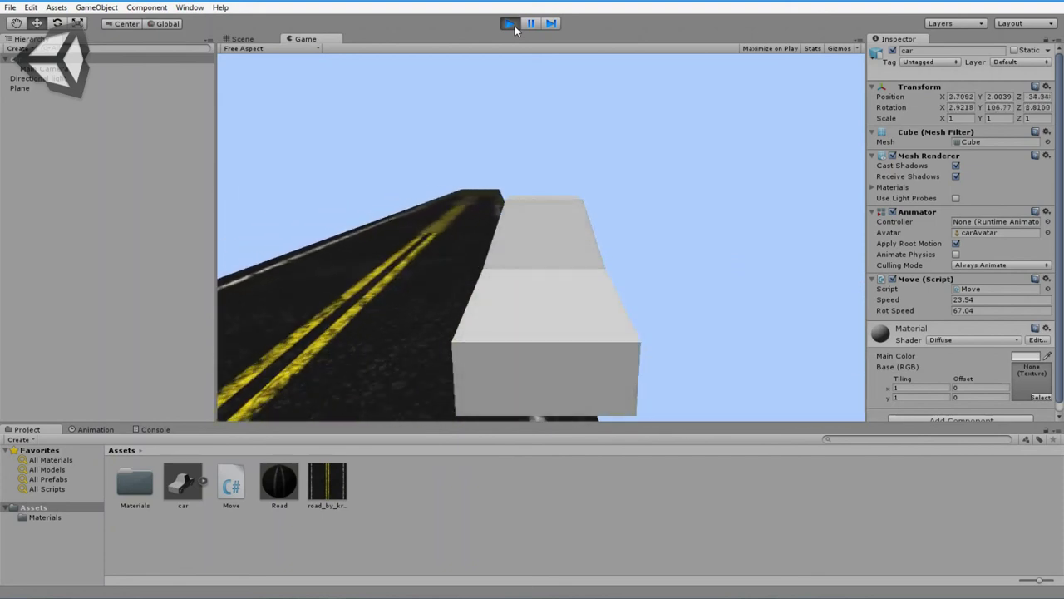
key("Left")
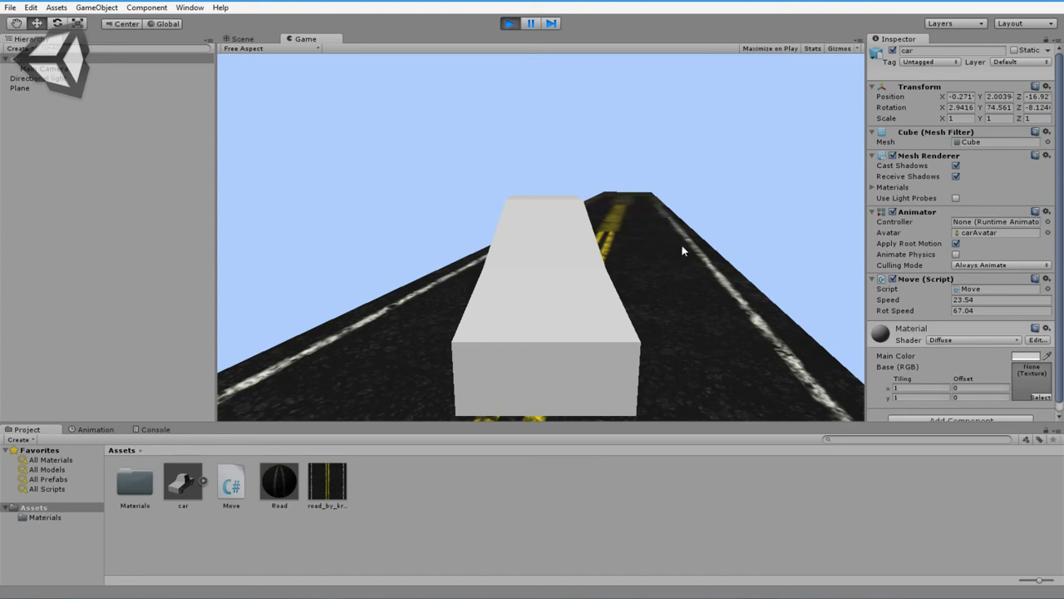
key("Right")
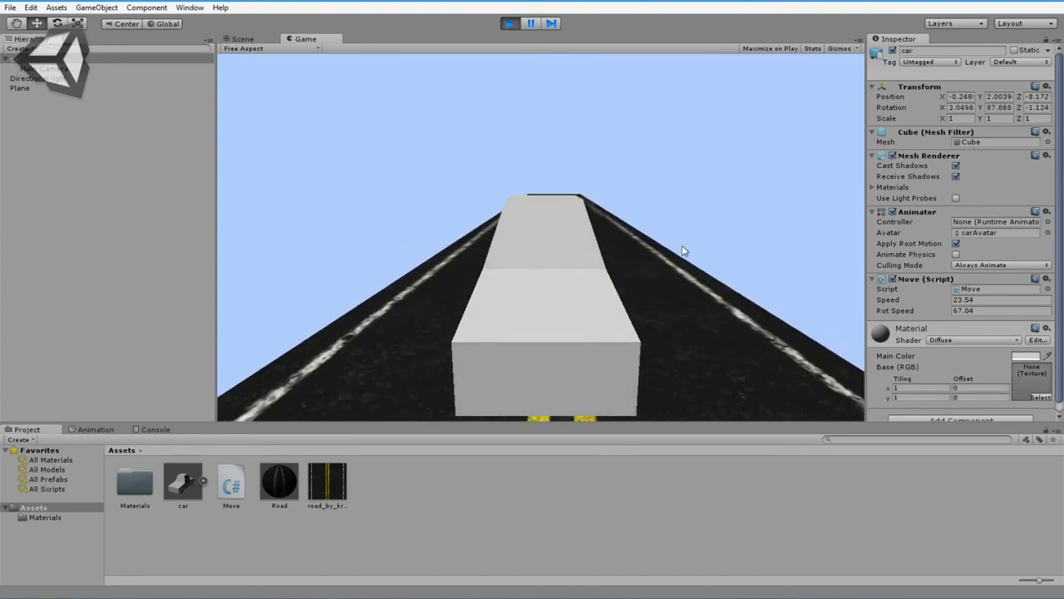